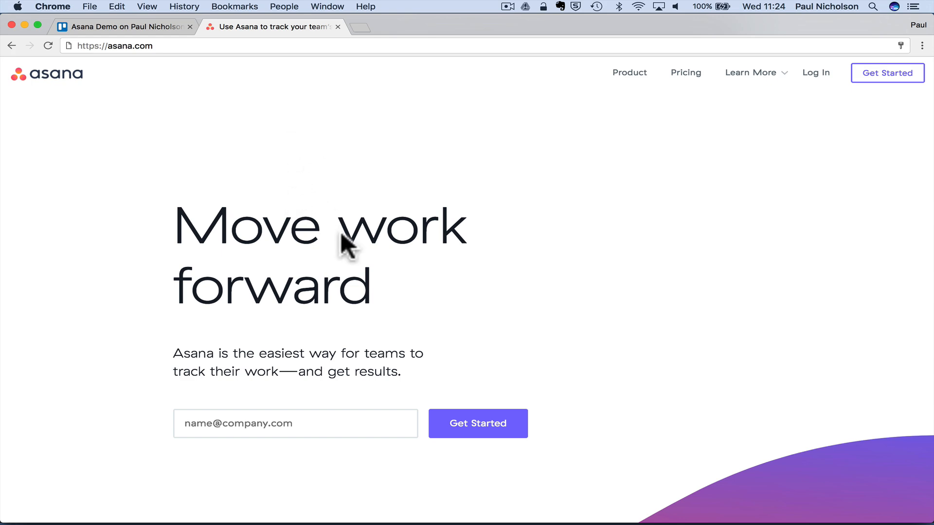
- Browse the Asana homepage, then go to the plans and pricing page
scroll(340, 238, down, 10)
scroll(340, 238, up, 5)
scroll(340, 234, up, 5)
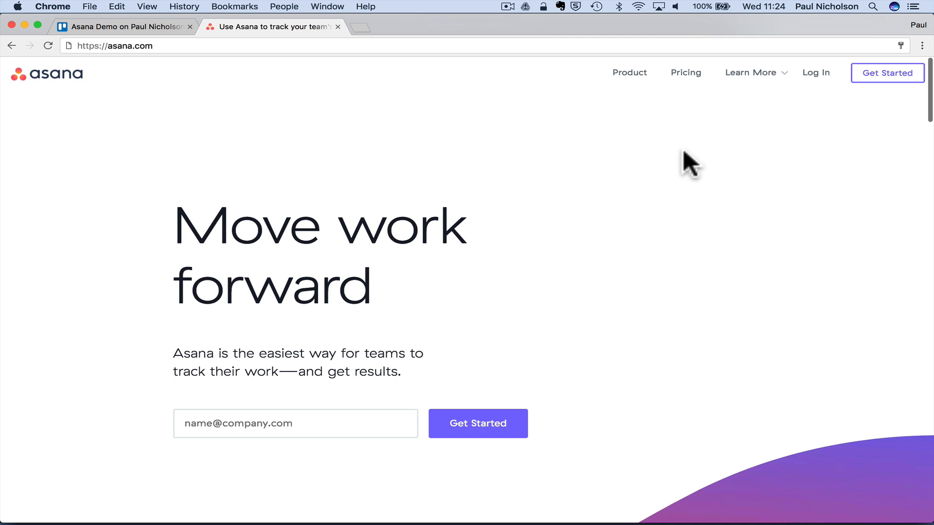
scroll(469, 287, down, 3)
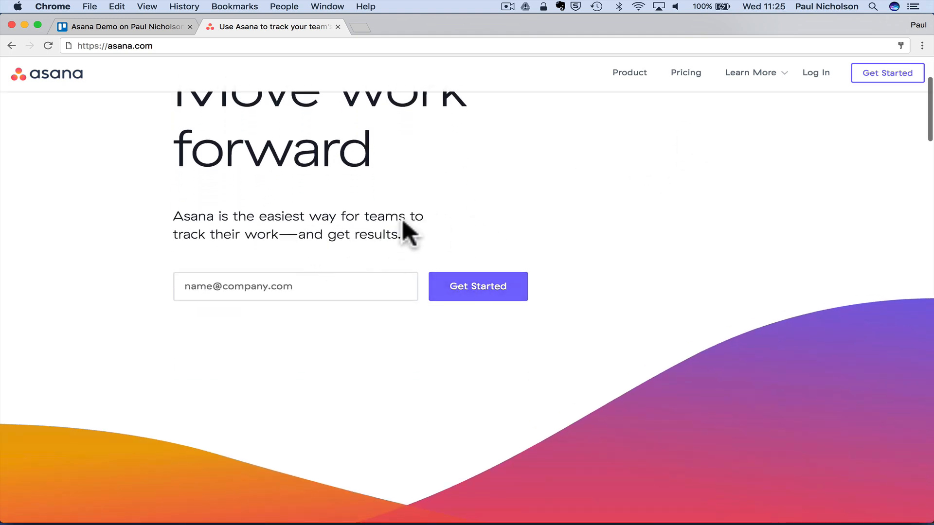
scroll(445, 257, down, 10)
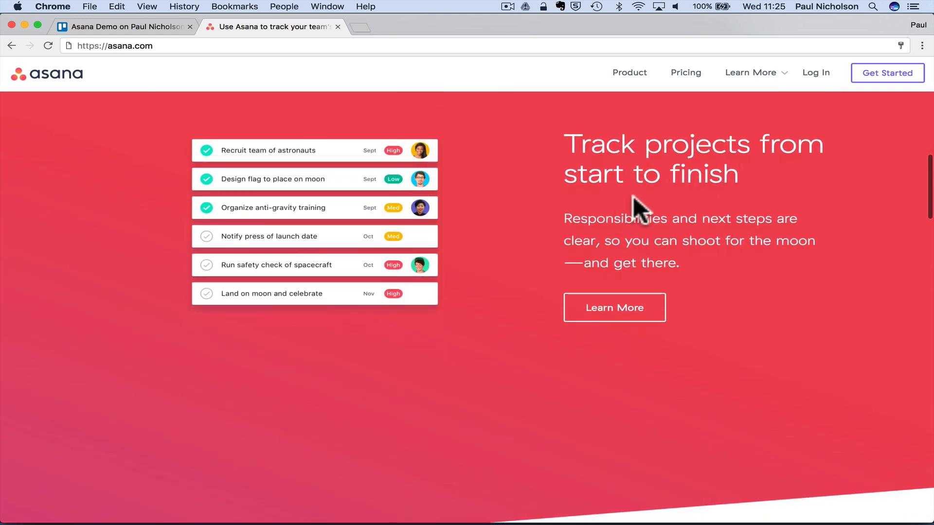
scroll(843, 228, down, 5)
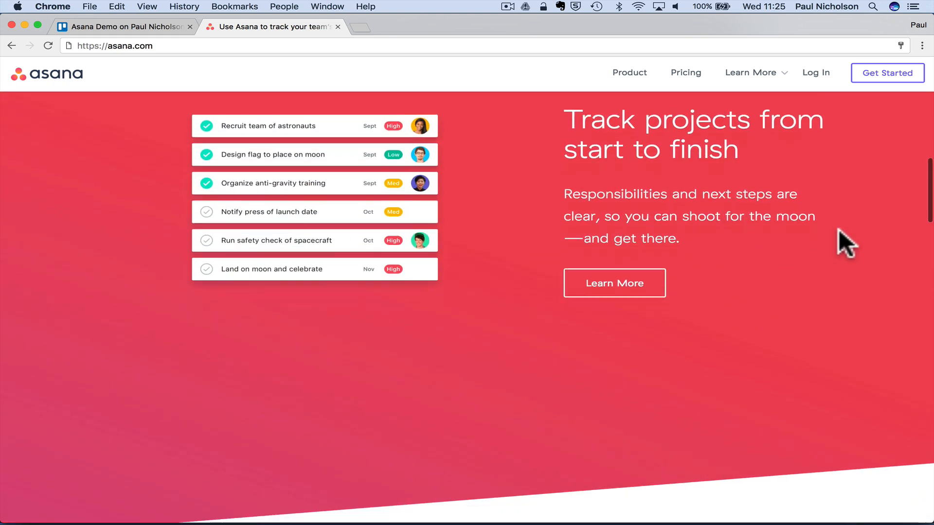
scroll(838, 230, down, 6)
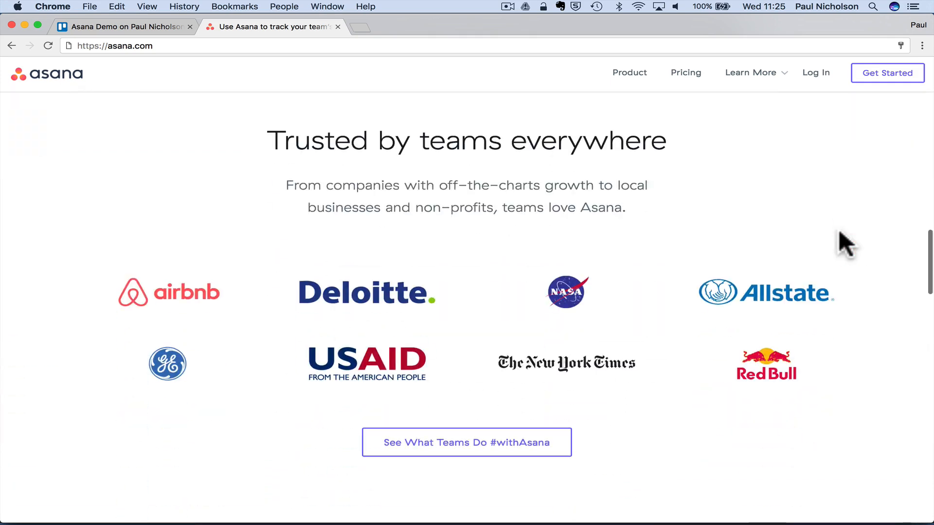
scroll(701, 222, down, 4)
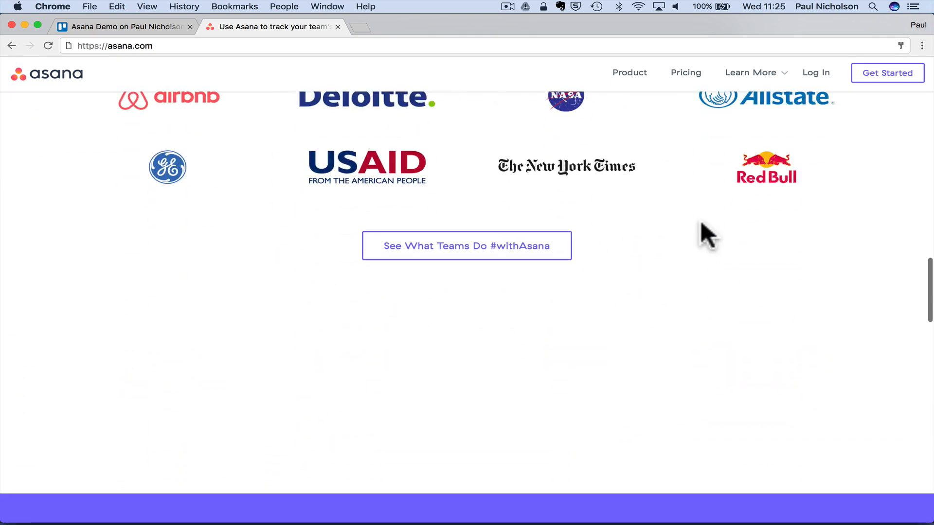
scroll(701, 222, up, 2)
scroll(700, 221, down, 8)
scroll(700, 220, down, 7)
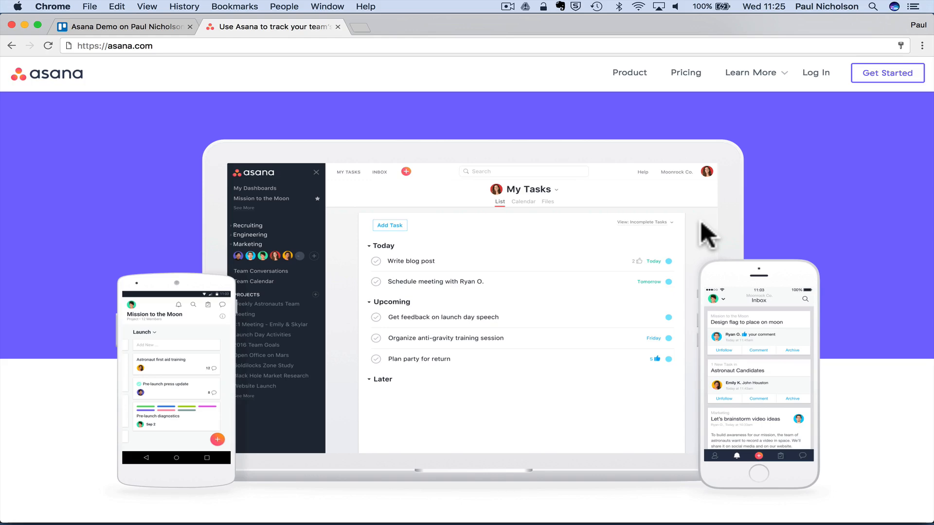
scroll(640, 173, up, 10)
scroll(640, 173, up, 5)
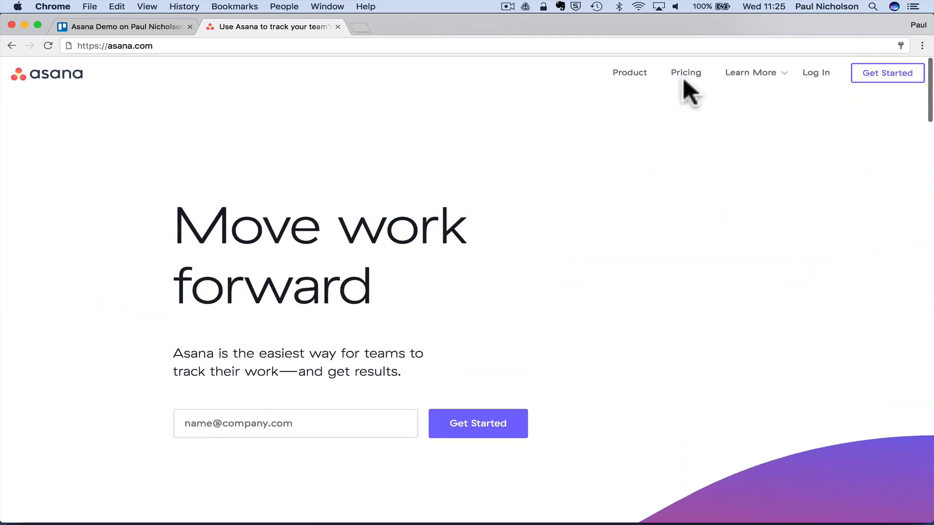
click(686, 73)
- Compare the Free, Premium ($9.99/member/month) and Enterprise plans, then bring up the sign-up form
scroll(406, 337, down, 5)
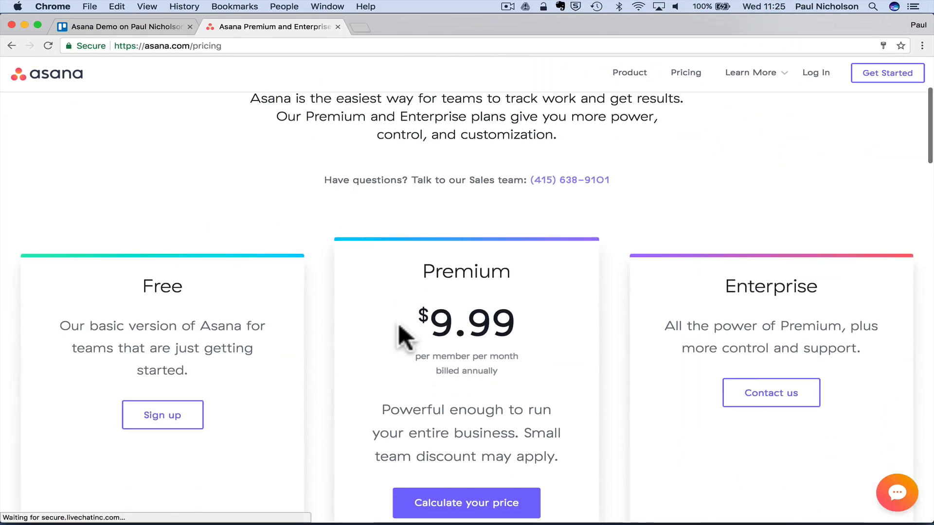
scroll(246, 333, down, 5)
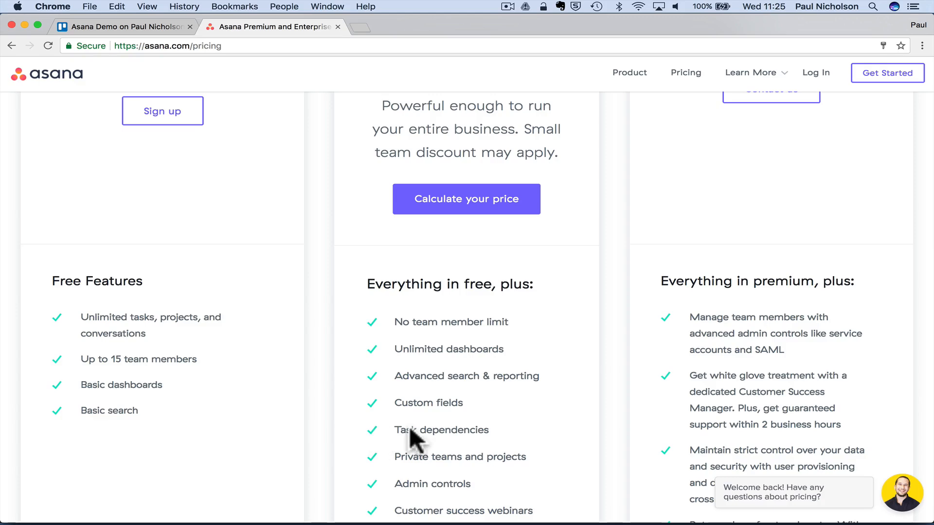
scroll(409, 437, down, 5)
scroll(440, 292, up, 10)
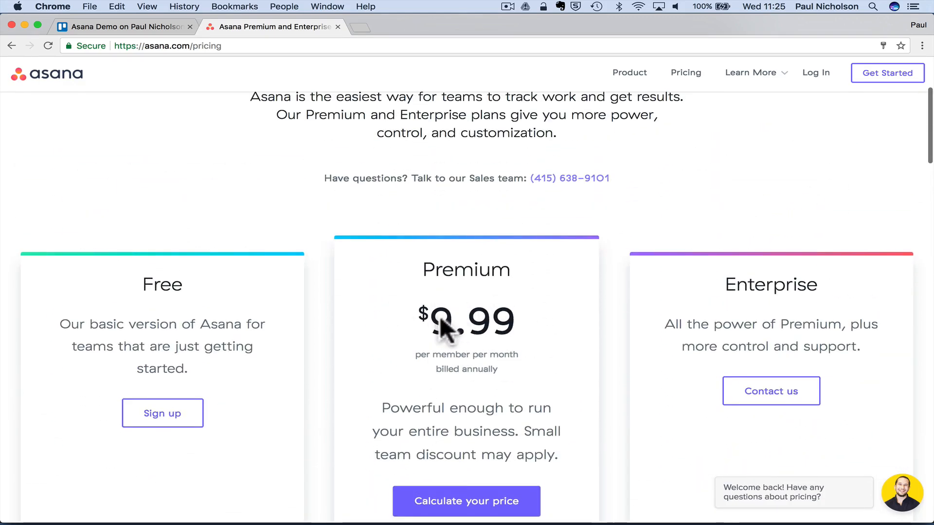
scroll(440, 317, down, 6)
scroll(439, 316, up, 2)
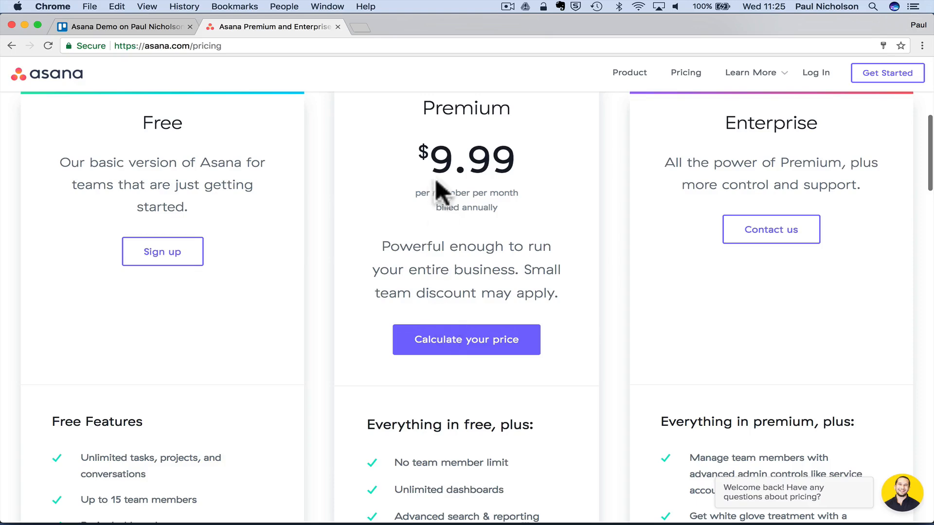
scroll(414, 274, down, 3)
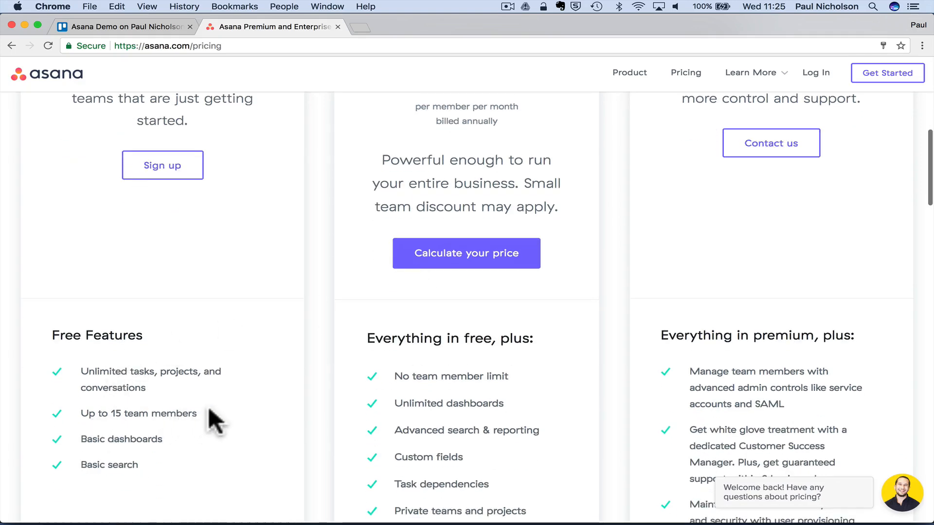
scroll(399, 382, down, 5)
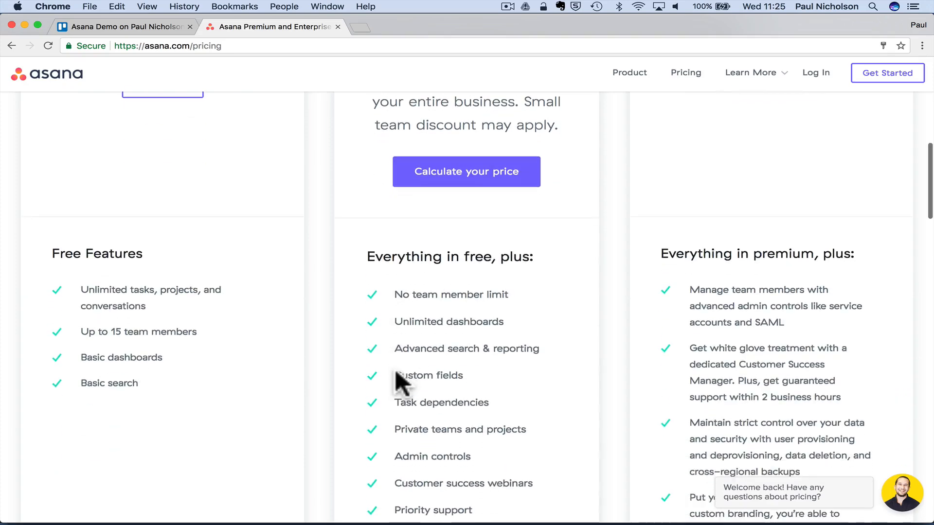
scroll(396, 374, up, 10)
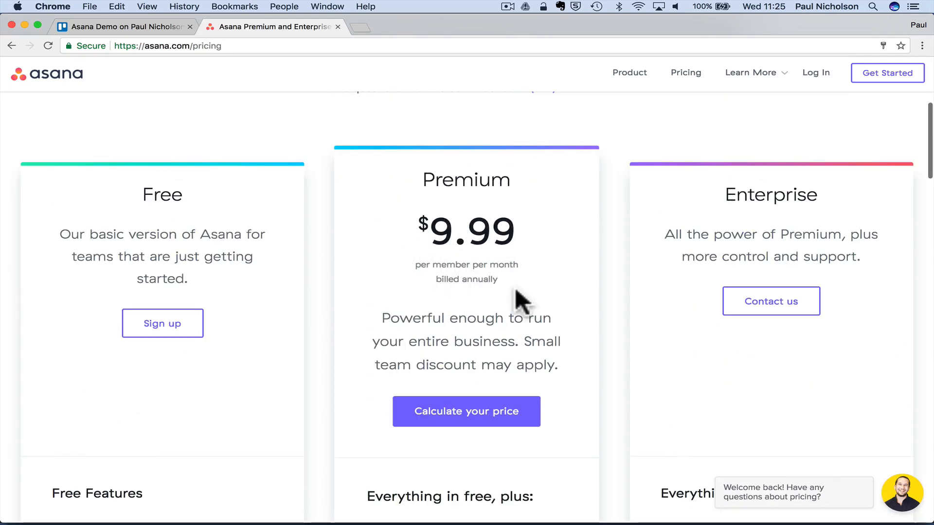
scroll(521, 302, down, 5)
scroll(390, 356, up, 5)
scroll(390, 356, up, 3)
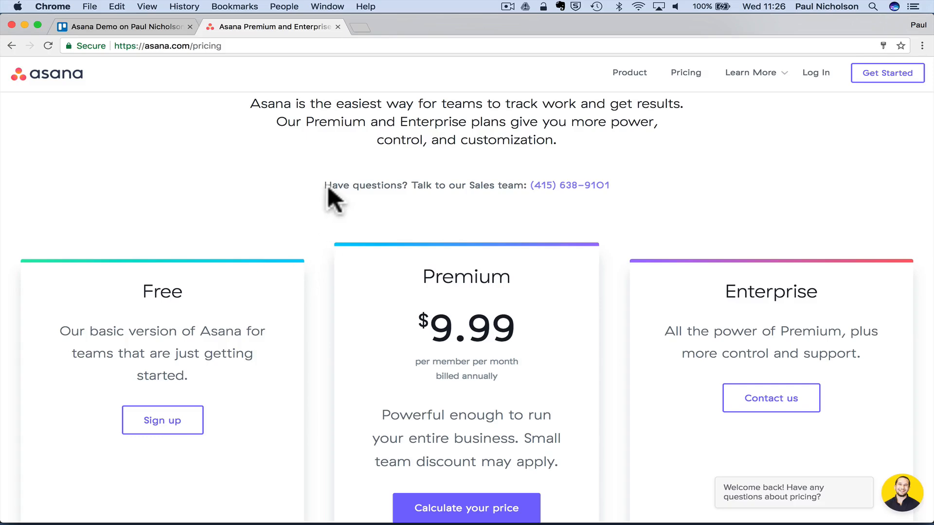
scroll(328, 197, up, 5)
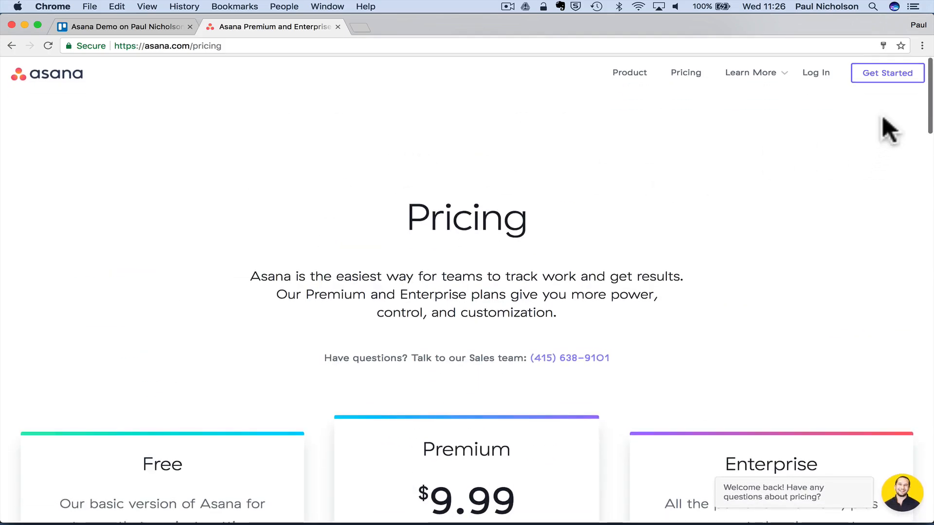
click(882, 77)
- Enter your work e-mail address in the Sign Up dialog and submit it
click(475, 326)
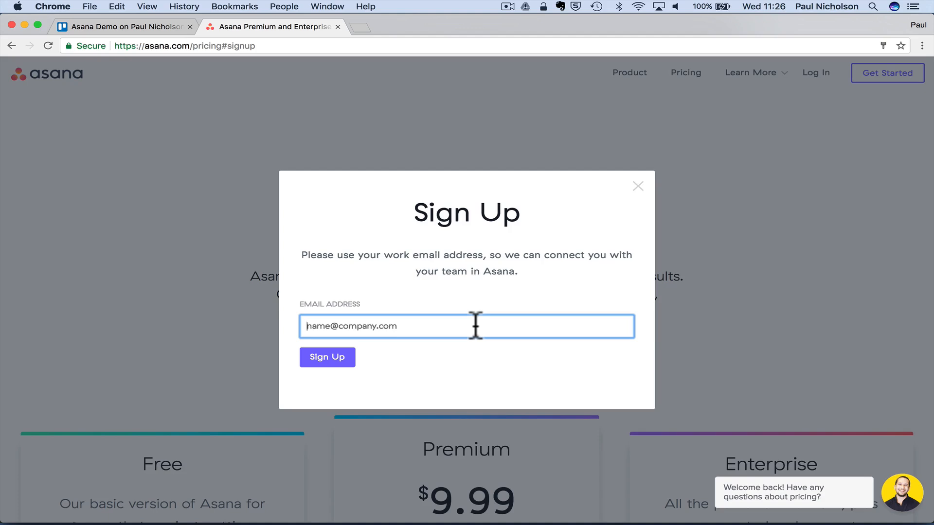
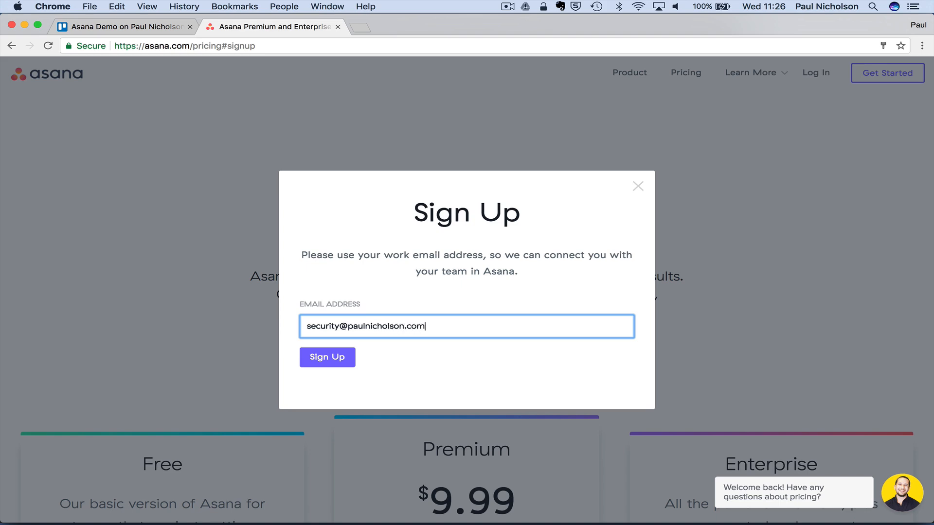
click(328, 359)
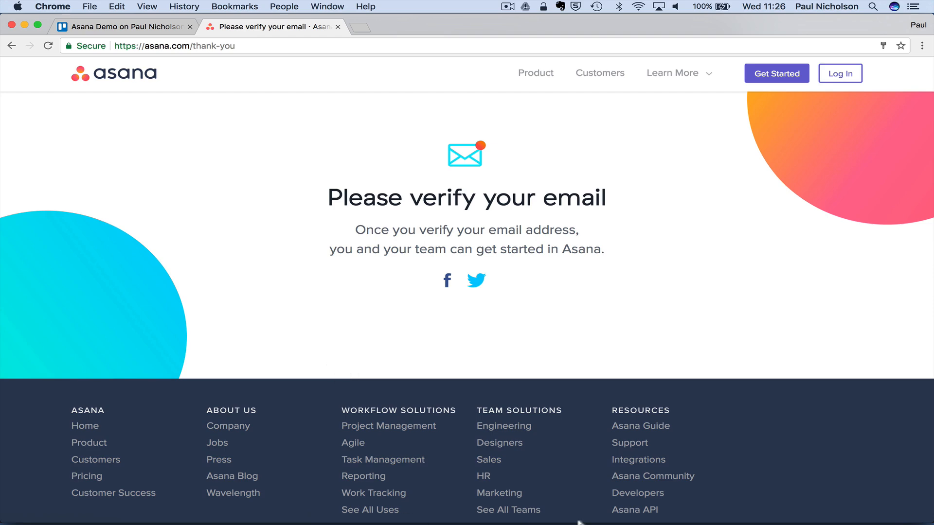
- In Apple Mail, open the 'Complete your Asana sign up' e-mail and verify the address
click(613, 510)
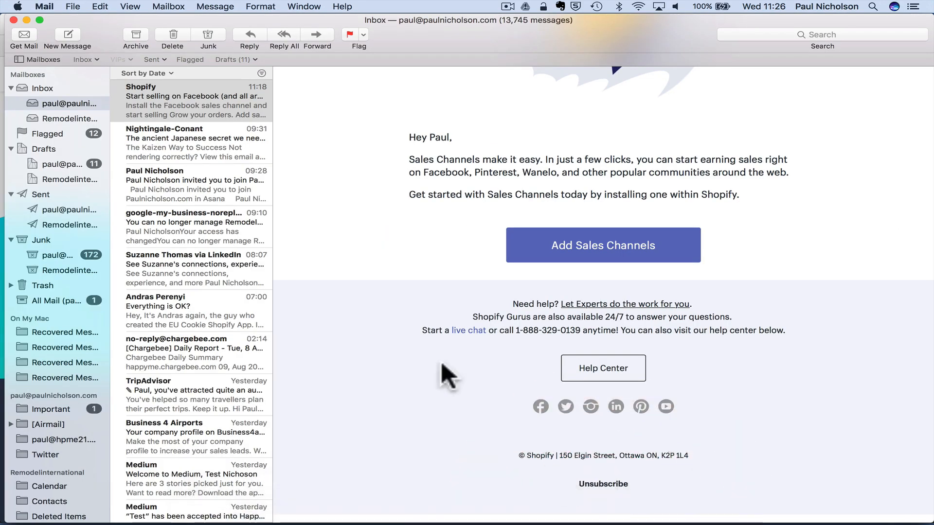
click(188, 98)
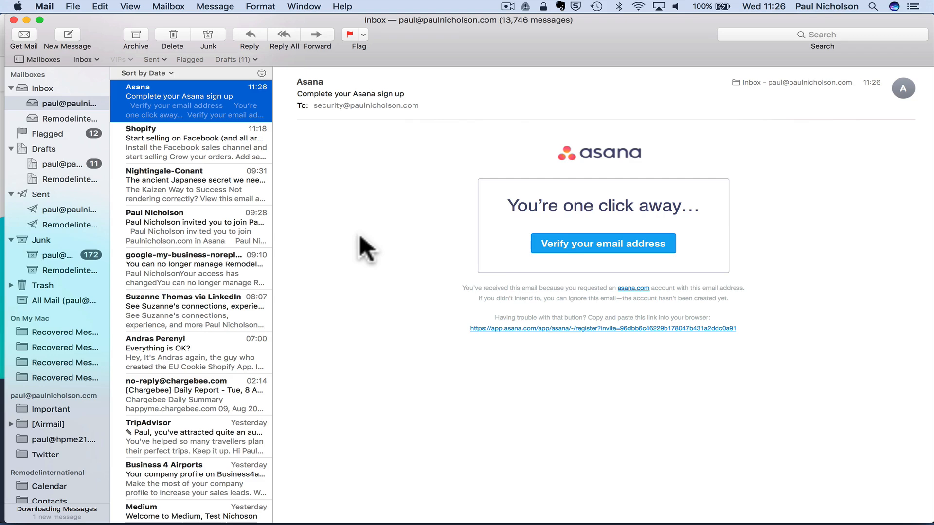
click(545, 246)
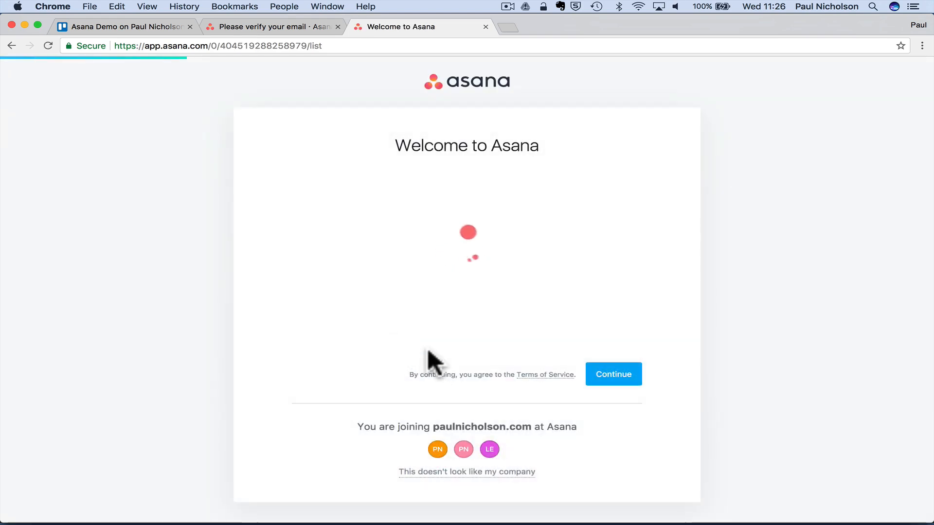
- Enter your full name and a password to complete the Asana account details
click(620, 375)
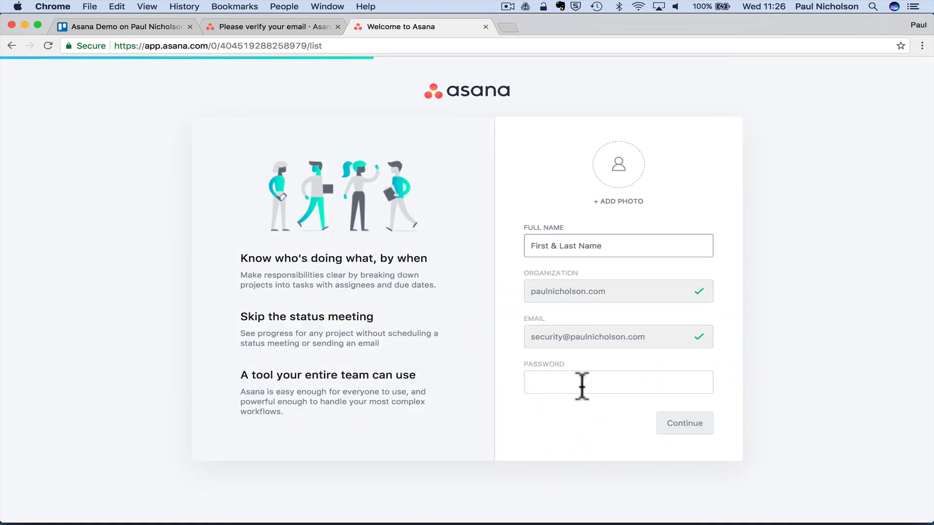
text(Paul)
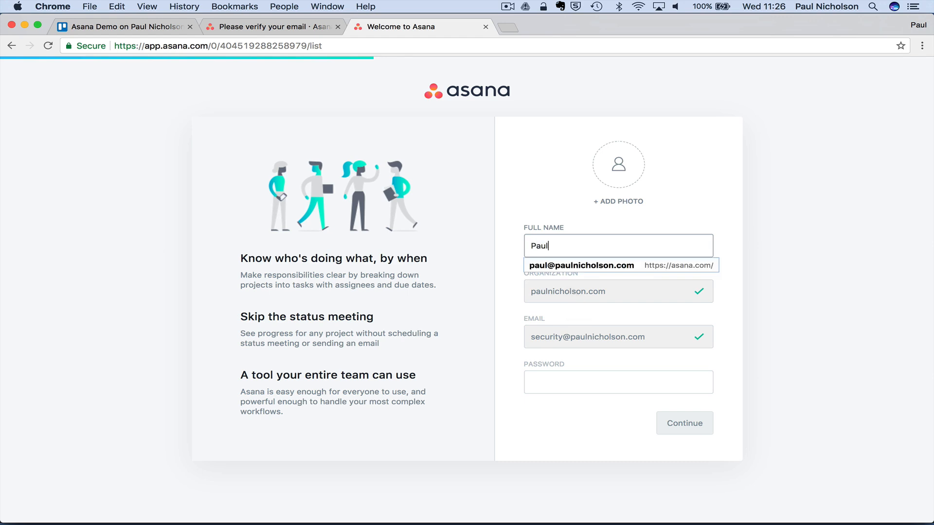
text( Nicholson)
key(Tab)
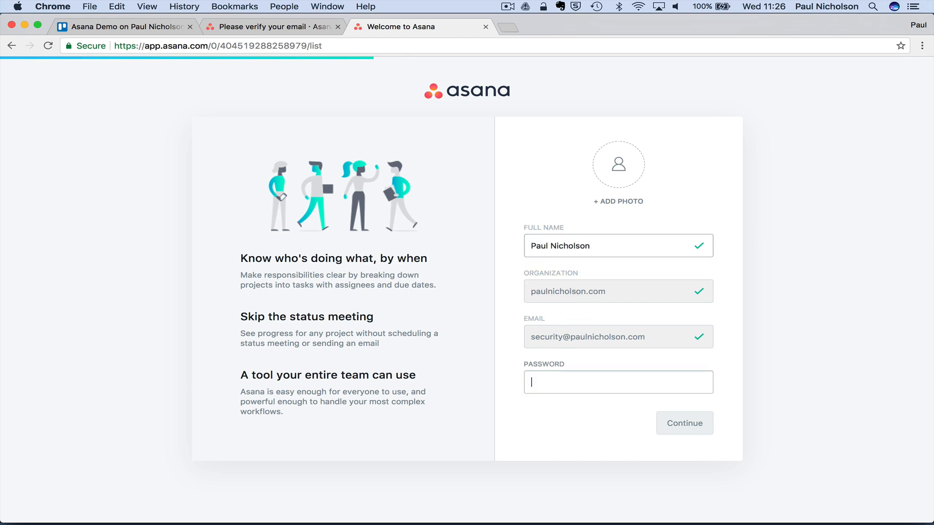
key(Tab)
key(shift+Tab)
text(••)
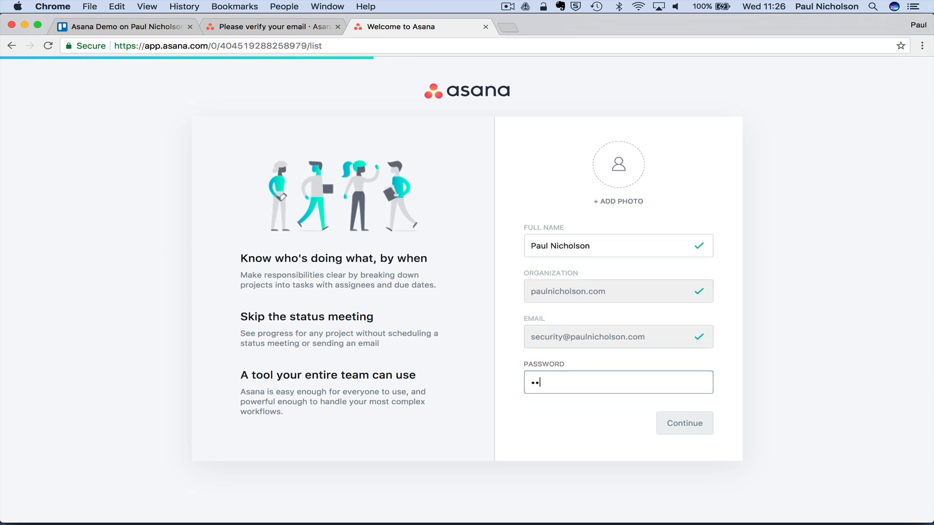
text(•••••••)
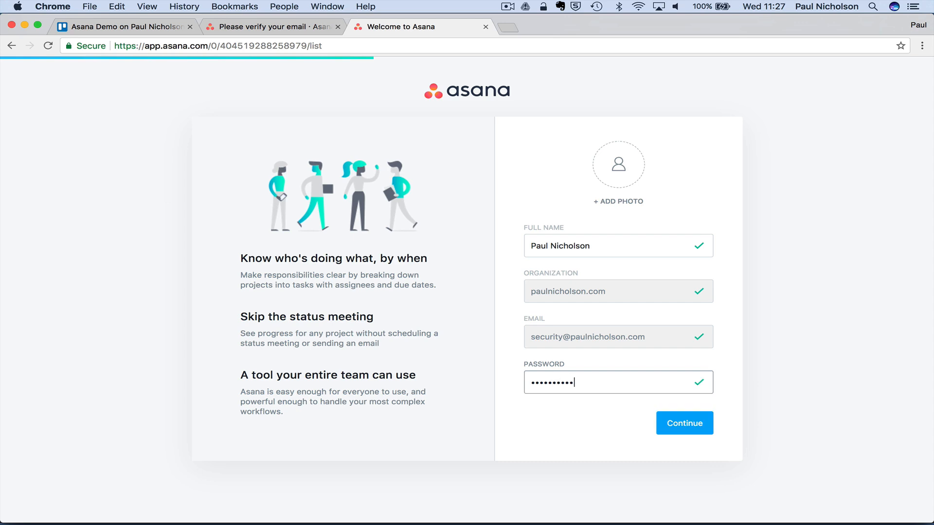
click(675, 415)
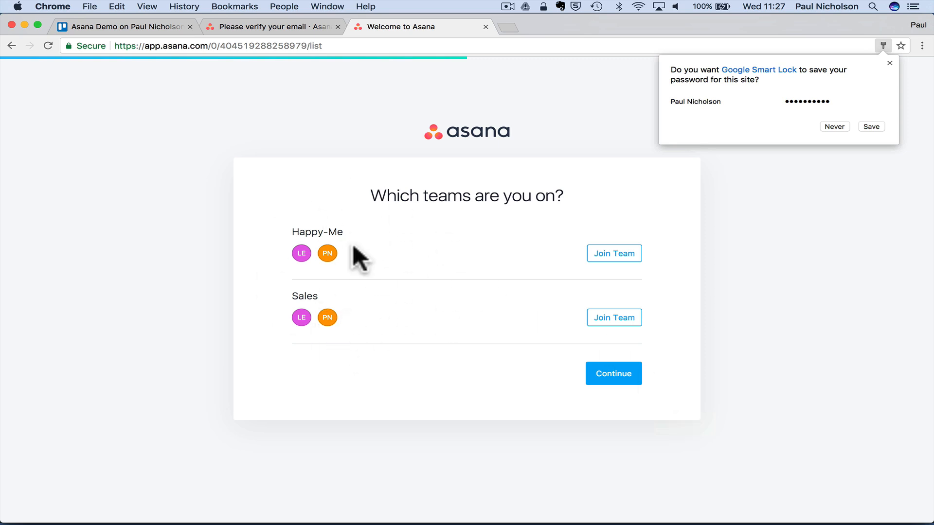
- Dismiss Chrome's save-password offer and continue without joining Happy-Me or Sales
click(888, 64)
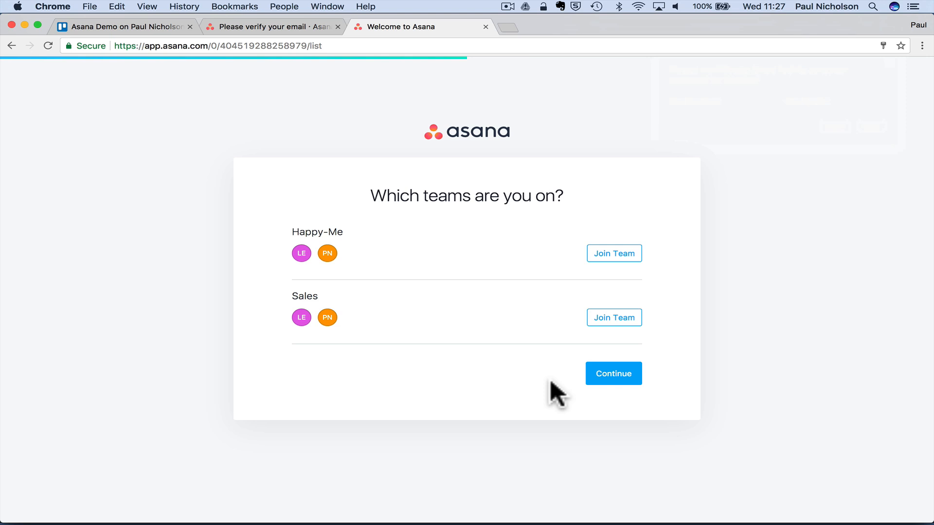
click(591, 380)
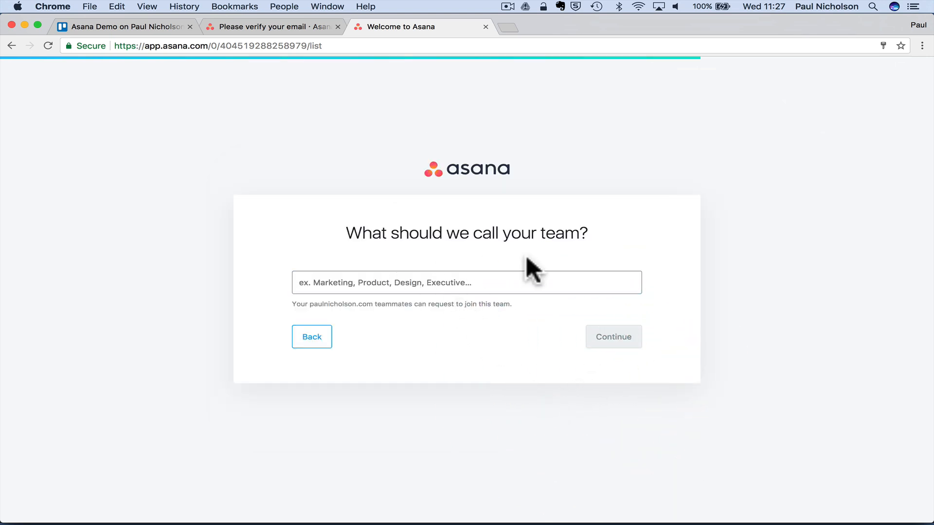
- Name the new team 'Blue Jeans Security' and continue to the teammates step
click(484, 278)
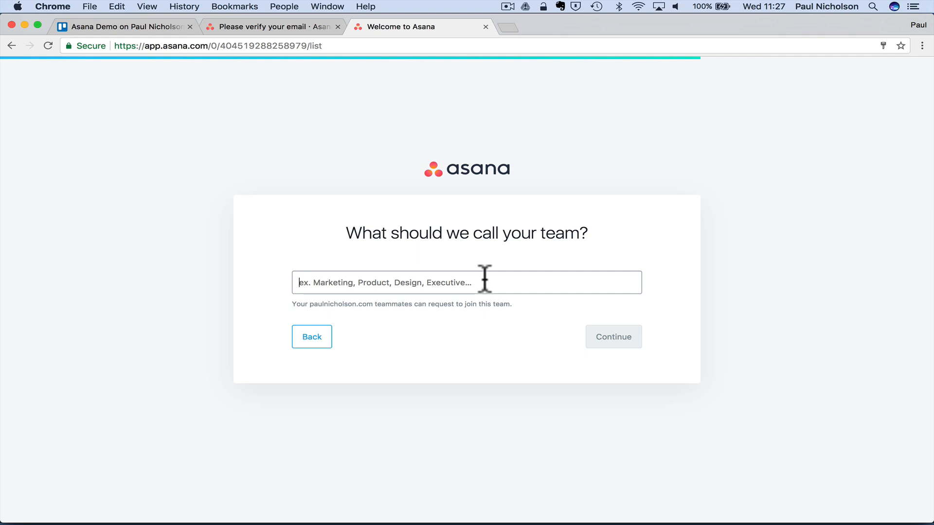
text(Blue Jeans)
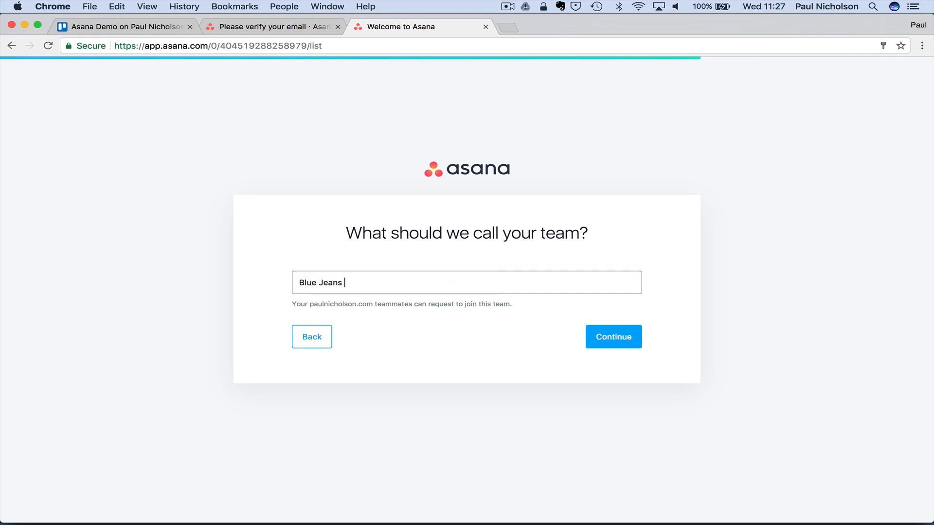
text( M)
key(BackSpace)
text(Security)
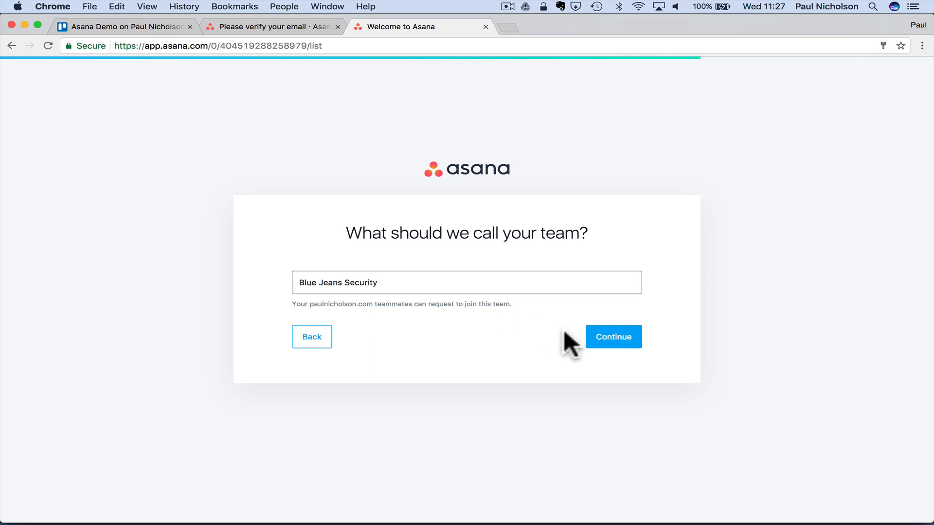
click(590, 337)
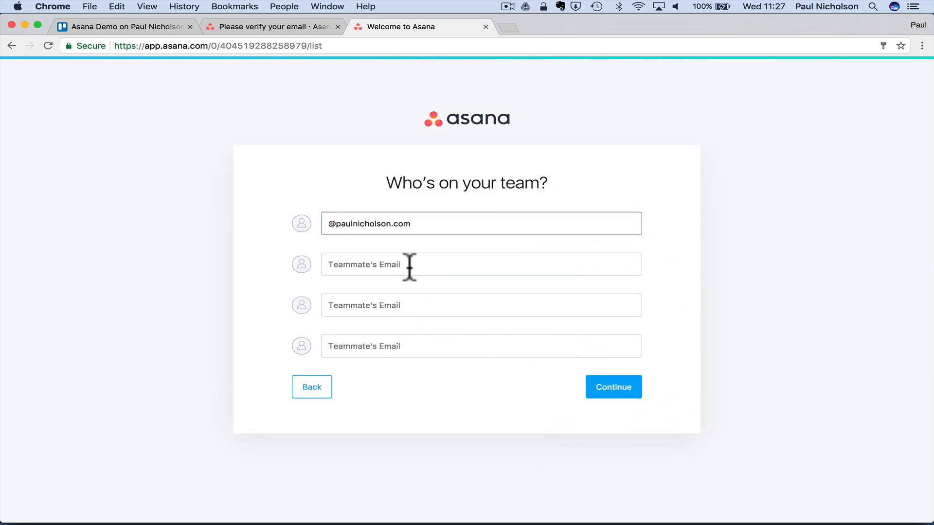
- Enter the first two teammates' e-mail addresses using the prefilled domain
drag(329, 224, 449, 225)
key(super+c)
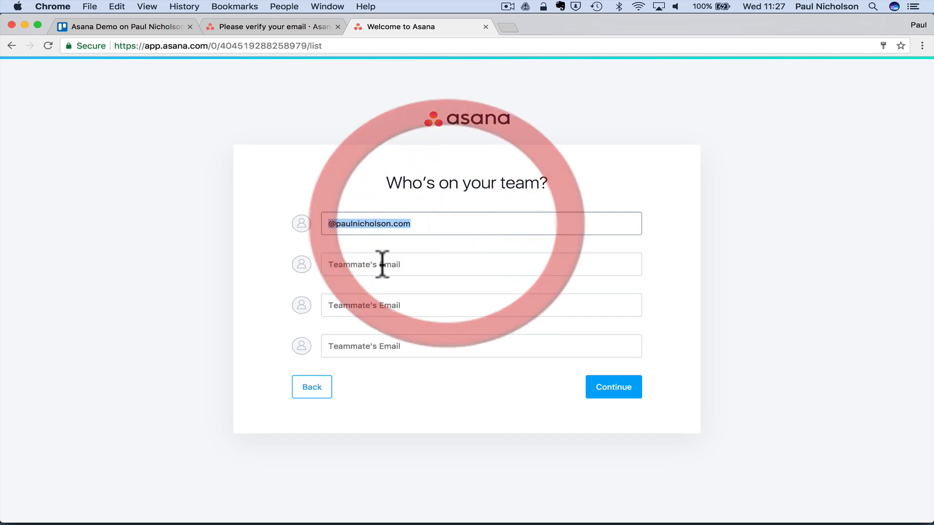
click(366, 269)
click(363, 236)
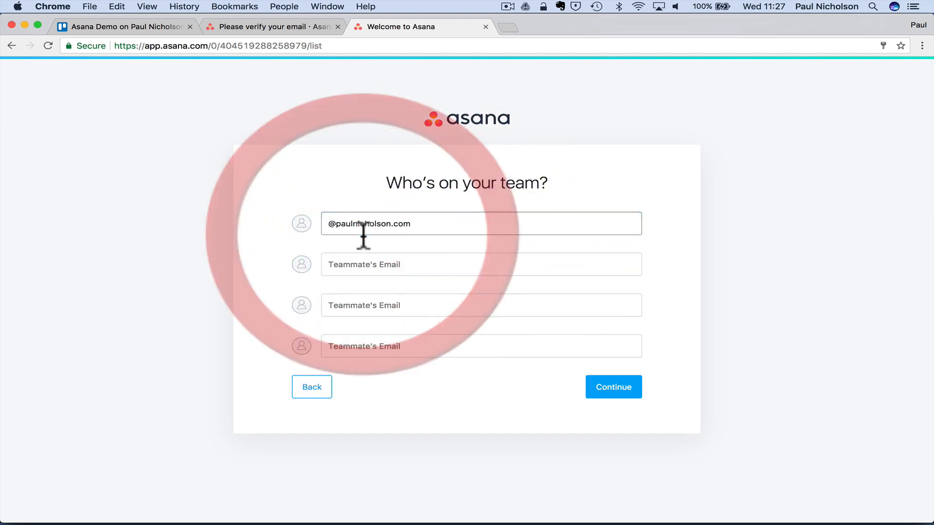
click(358, 267)
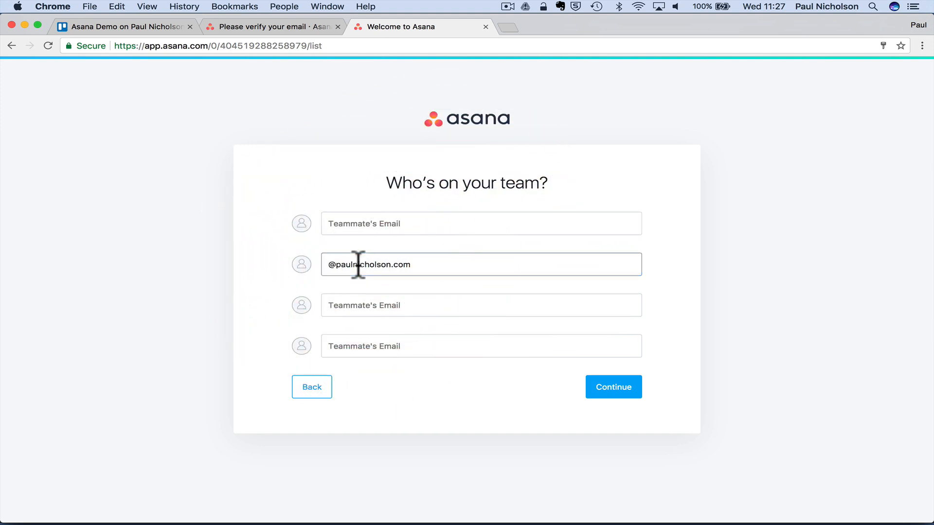
click(358, 226)
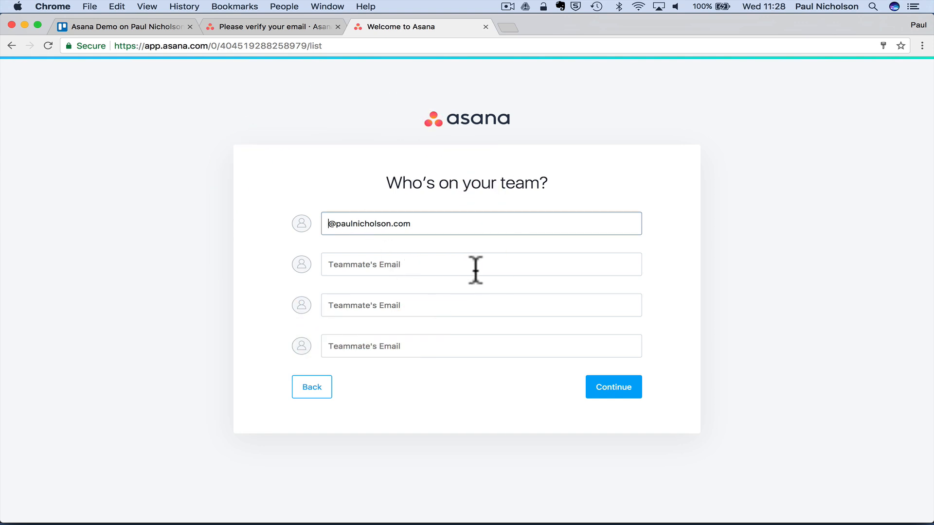
text(steve)
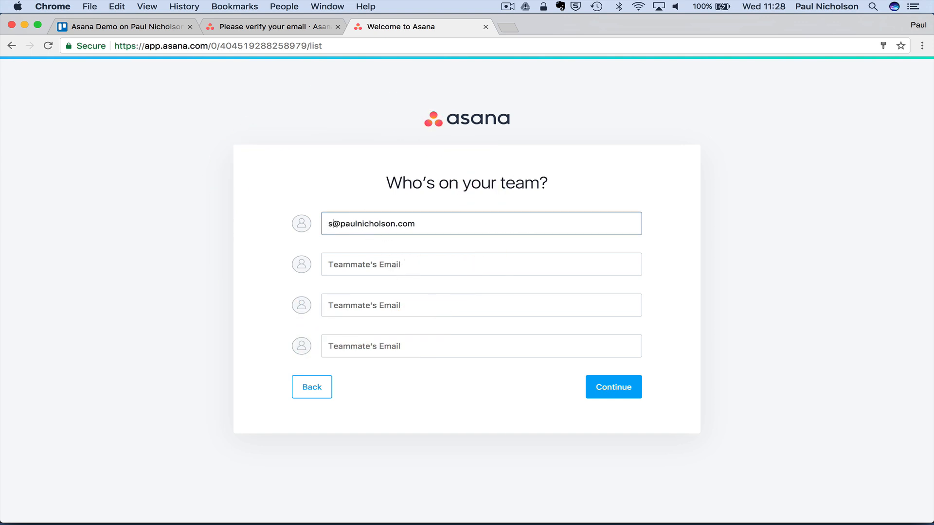
click(422, 262)
key(super+v)
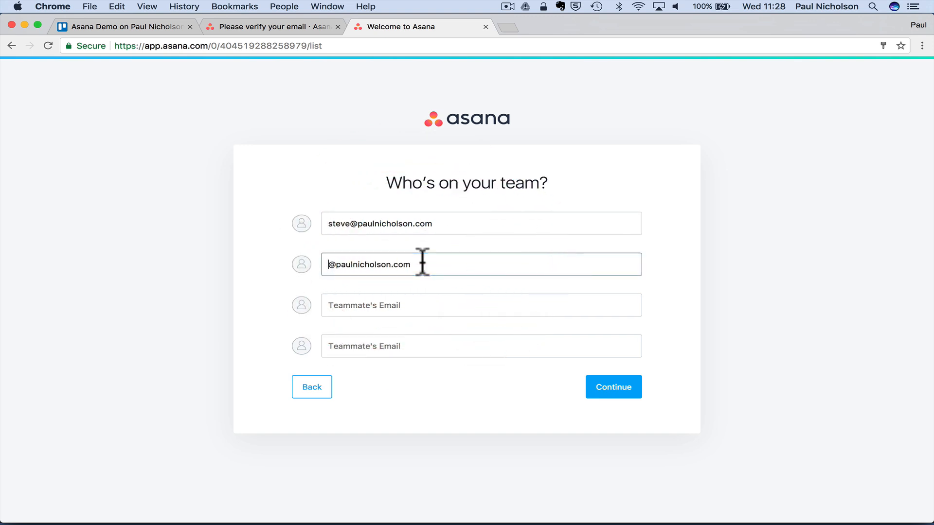
text(mark)
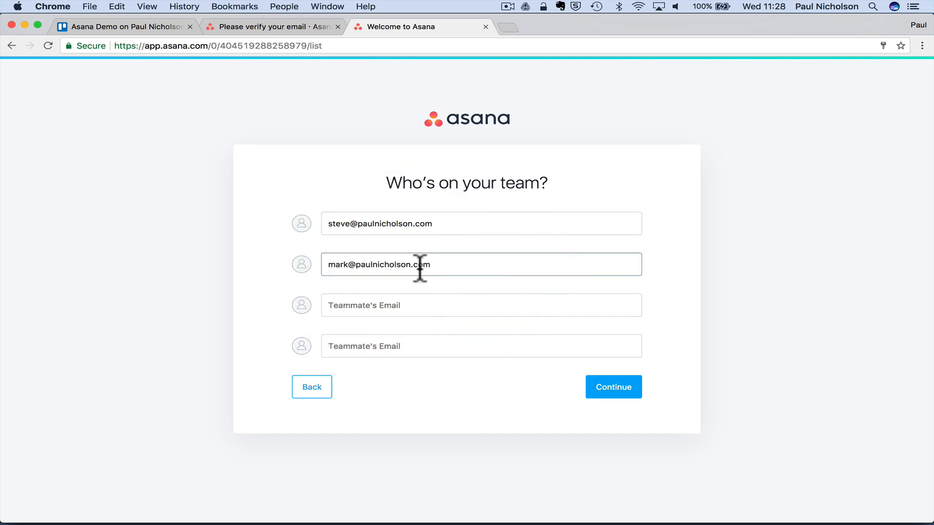
click(431, 288)
- Enter the third teammate's e-mail address and fix the typo in its domain
click(386, 305)
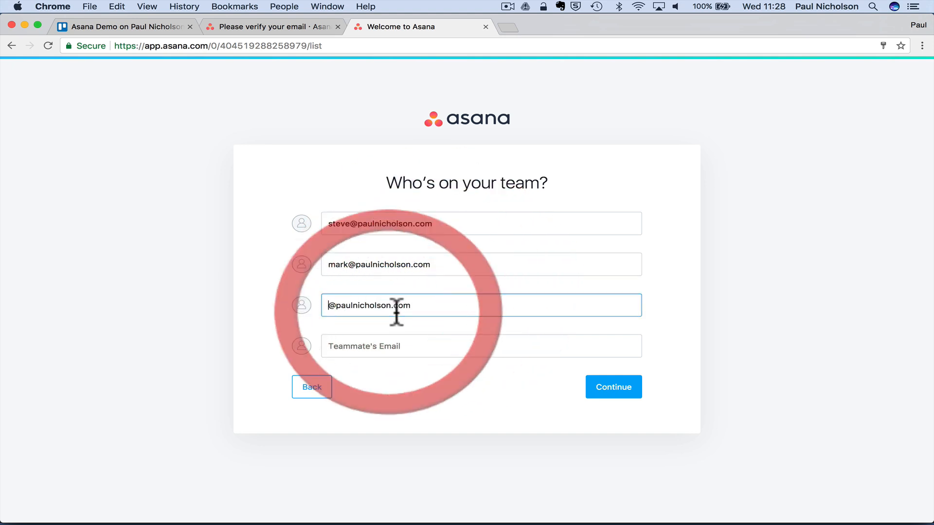
click(359, 311)
triple_click(358, 308)
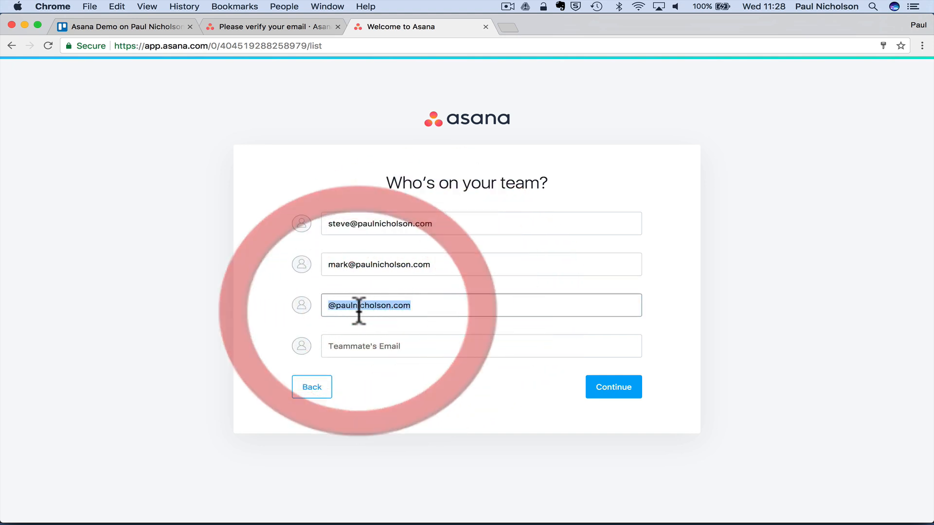
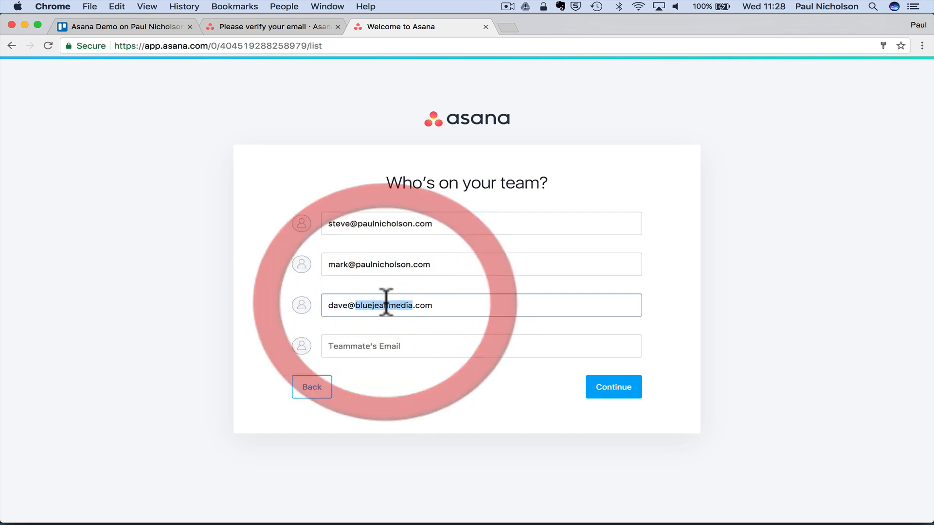
click(389, 305)
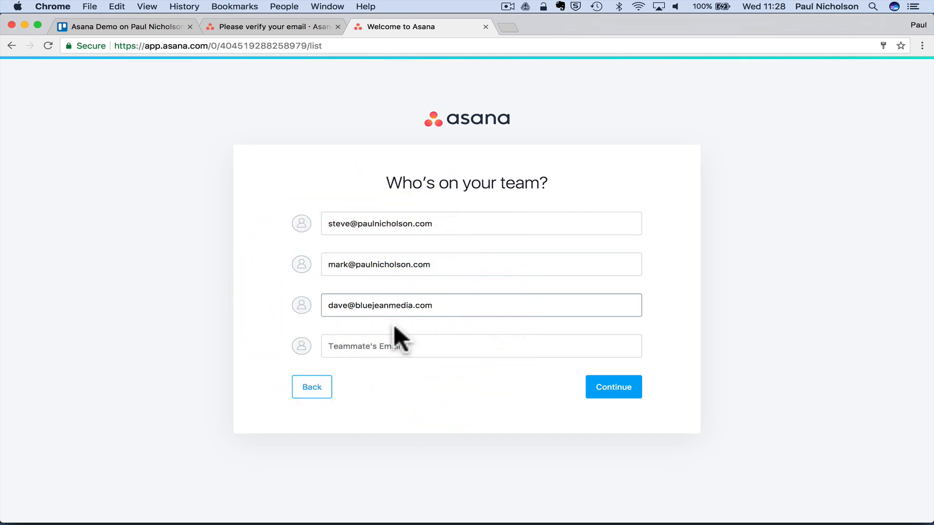
text(s)
- Finish team setup, then expand Reports and toggle My Favorites in the sidebar
click(599, 387)
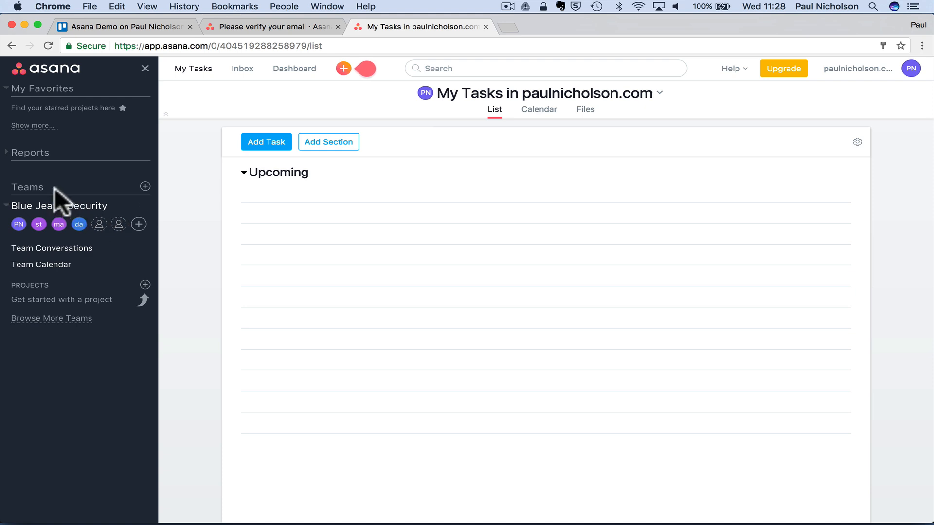
click(42, 152)
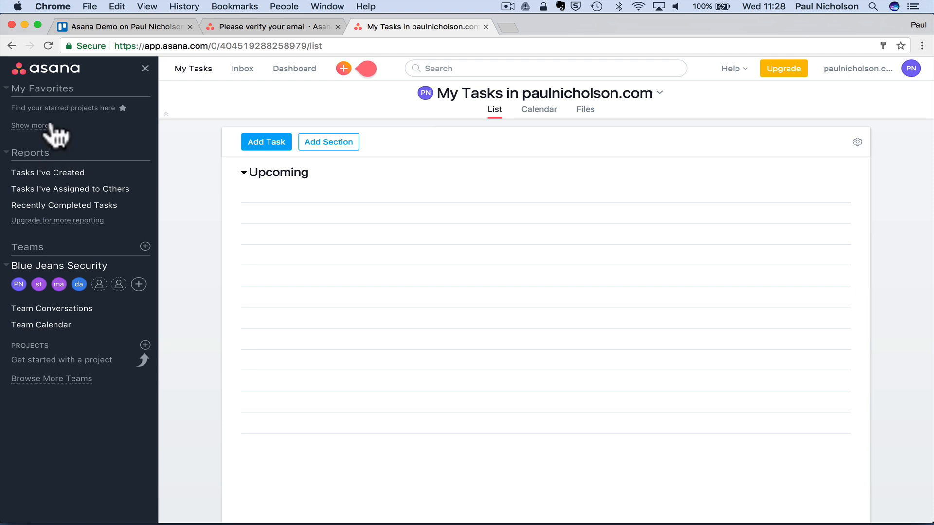
click(45, 90)
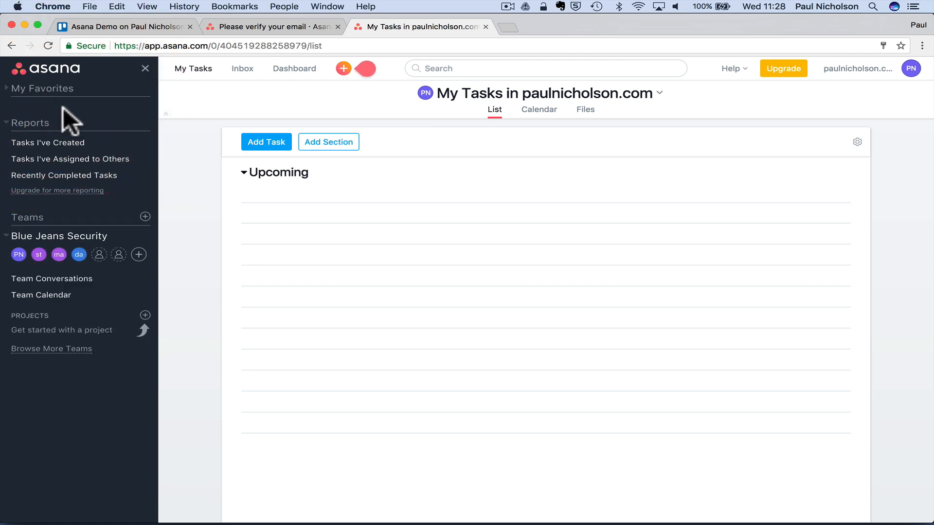
click(43, 89)
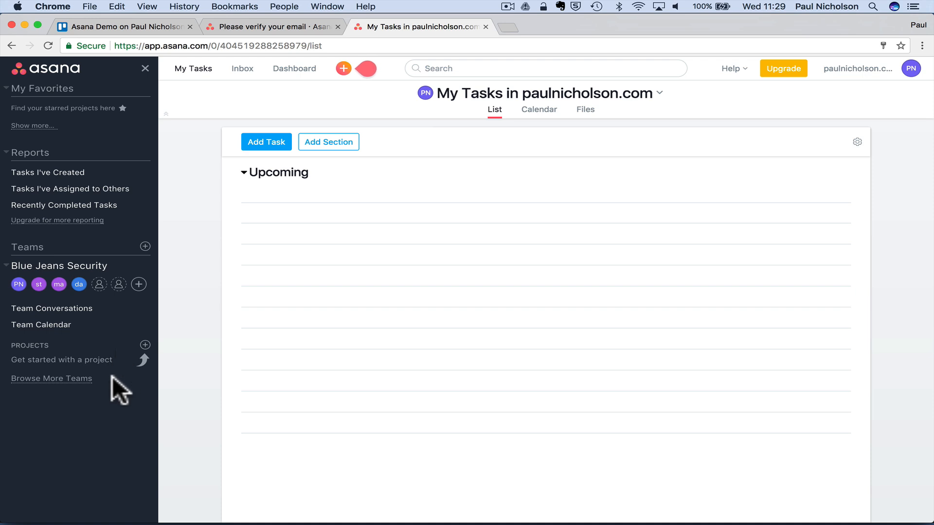
click(145, 345)
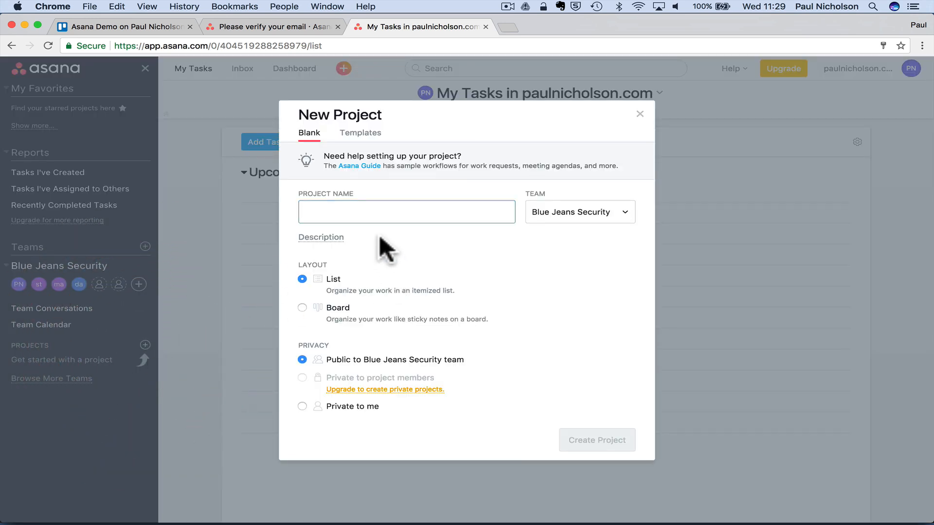
- Create the 'Jobs Board' project with Board layout for the Blue Jeans Security team
text(Jobs )
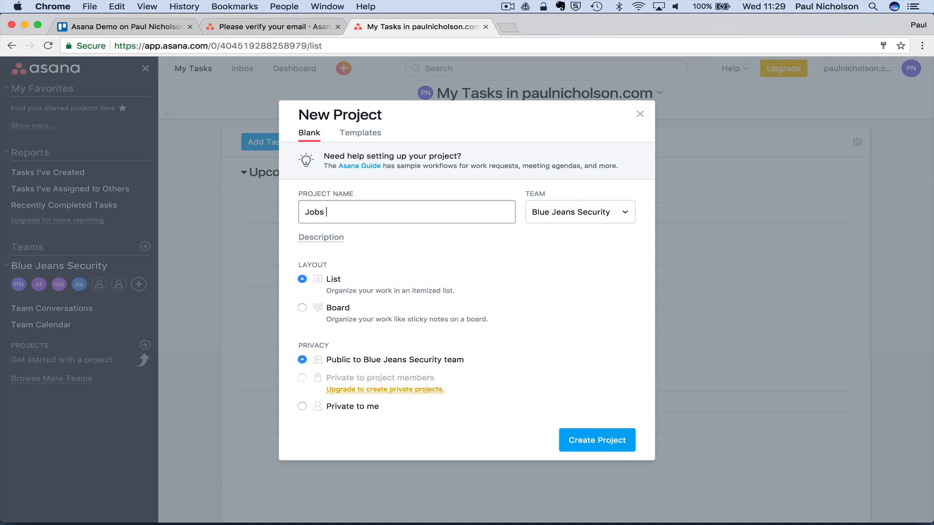
text(Board)
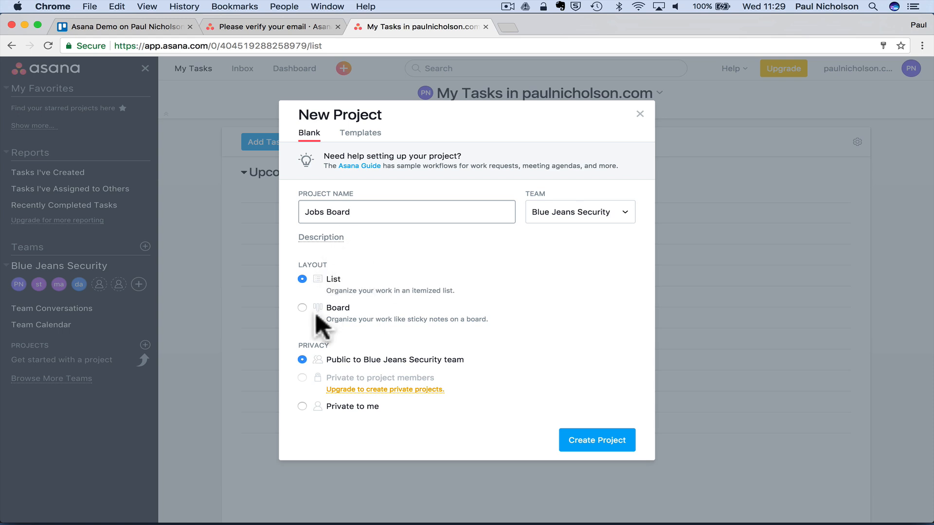
click(302, 307)
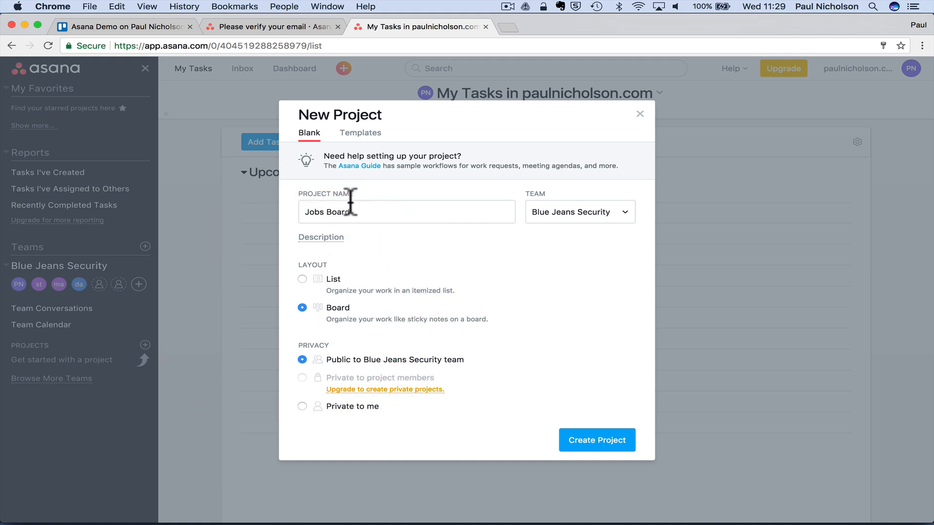
click(573, 218)
click(581, 221)
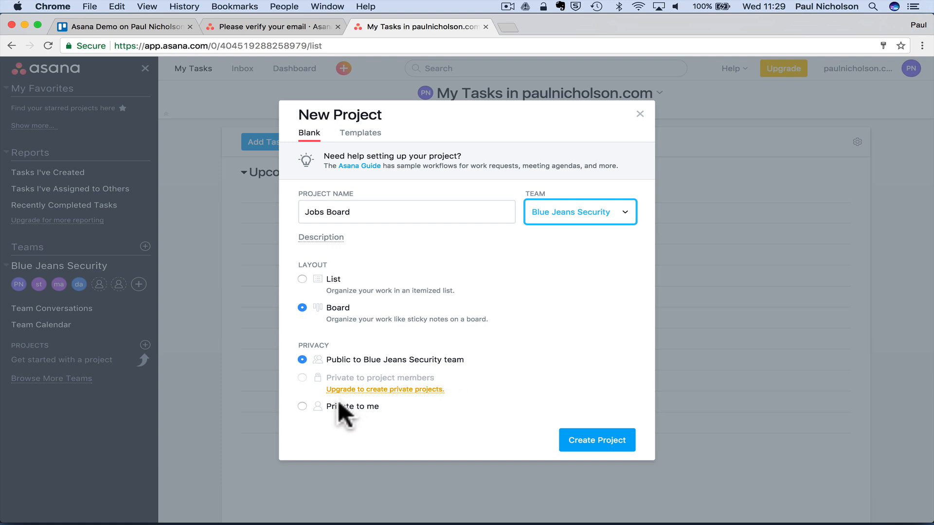
click(584, 440)
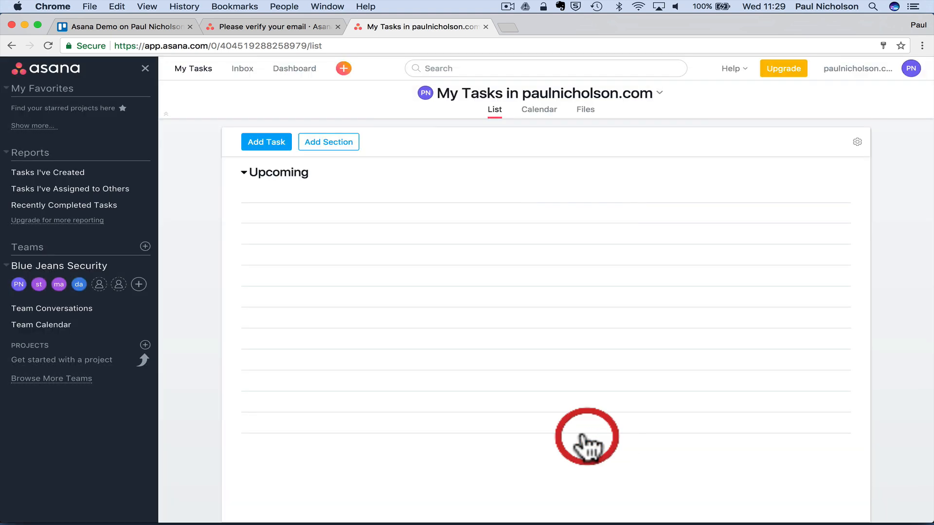
- Add the board columns Jobs To Start, Job Started and Job On Hold
click(546, 372)
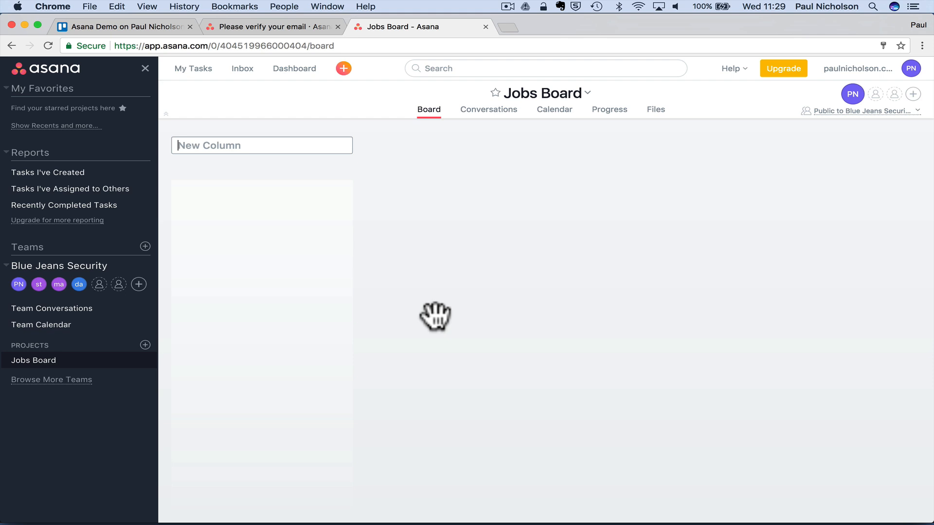
text(Jobs)
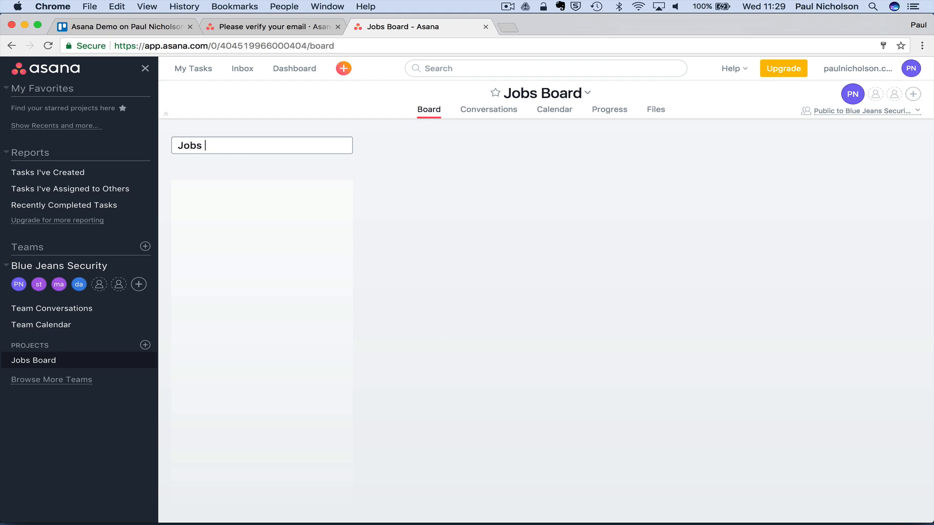
text( To S)
key(BackSpace)
text(To Start)
key(Return)
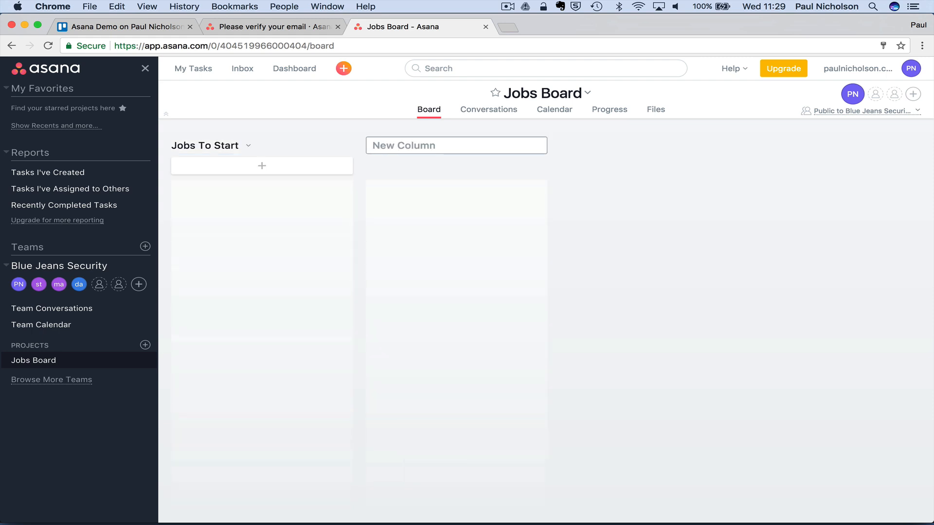
text(Work)
key(BackSpace)
key(BackSpace)
key(BackSpace)
key(BackSpace)
key(BackSpace)
text(Job Started)
key(Return)
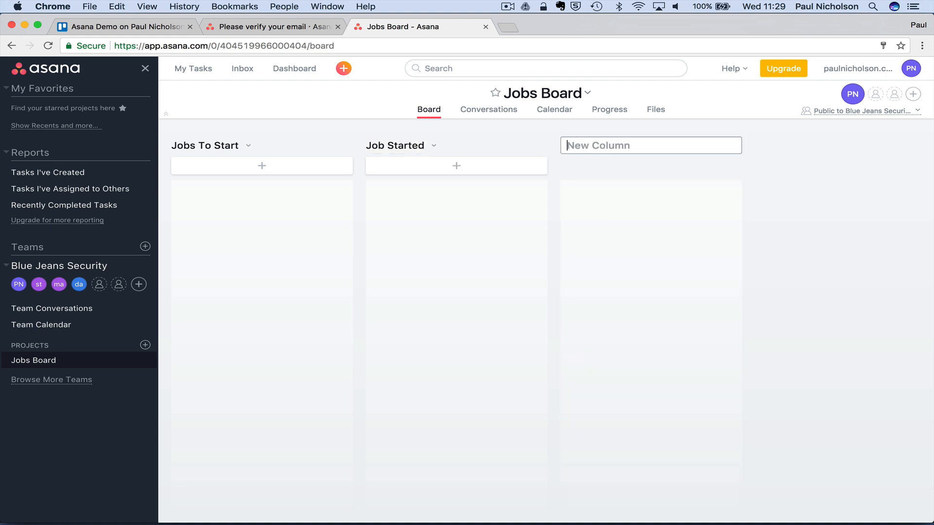
text(Job On Hold)
key(Return)
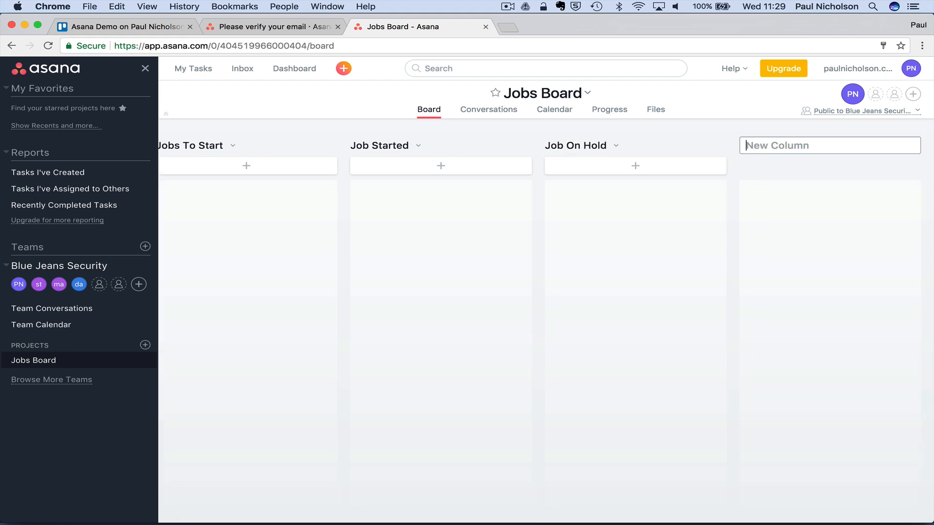
- Add the Job To Finish and Completed columns after Job On Hold
text(Job To Finish)
key(Return)
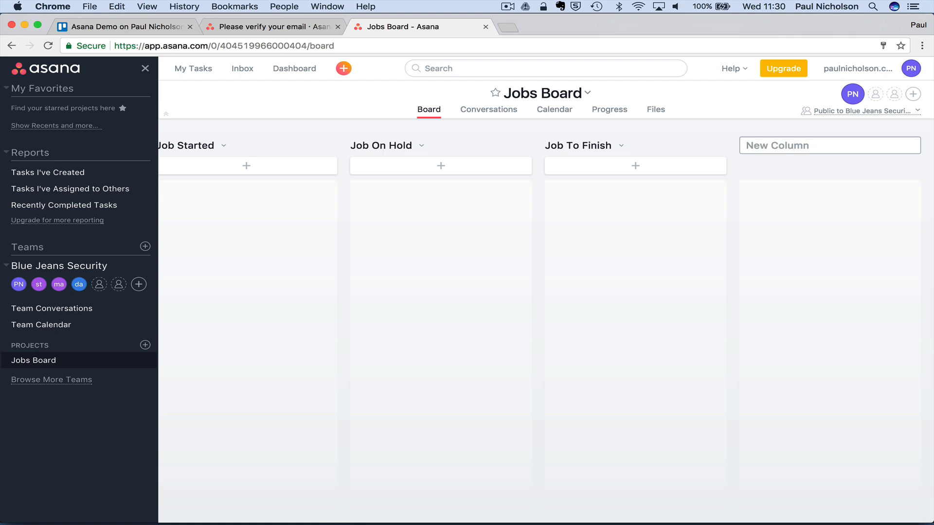
text(Completed)
key(Return)
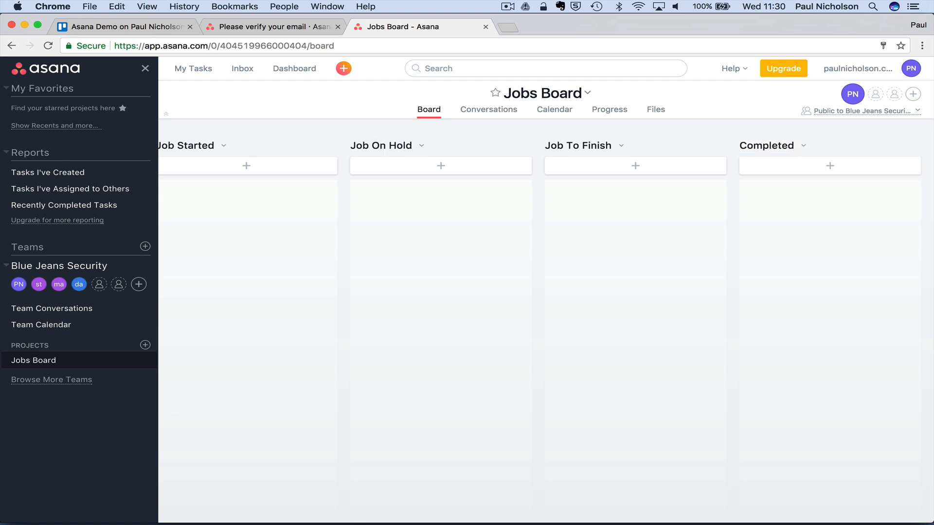
scroll(322, 348, left, 10)
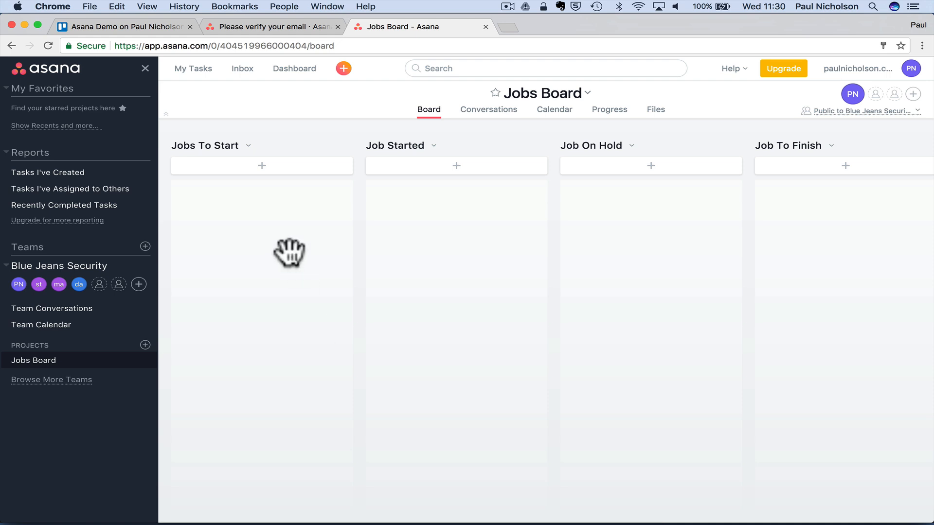
- Add three cards to Jobs To Start: the client's CCTV job, the client's fire alarm job, and Local Shop Gate System
click(257, 168)
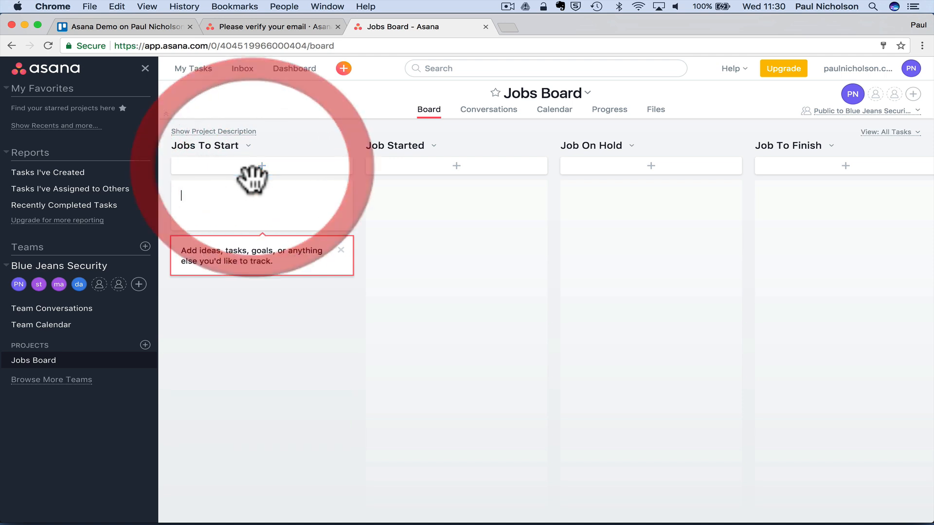
click(238, 202)
click(238, 189)
click(253, 170)
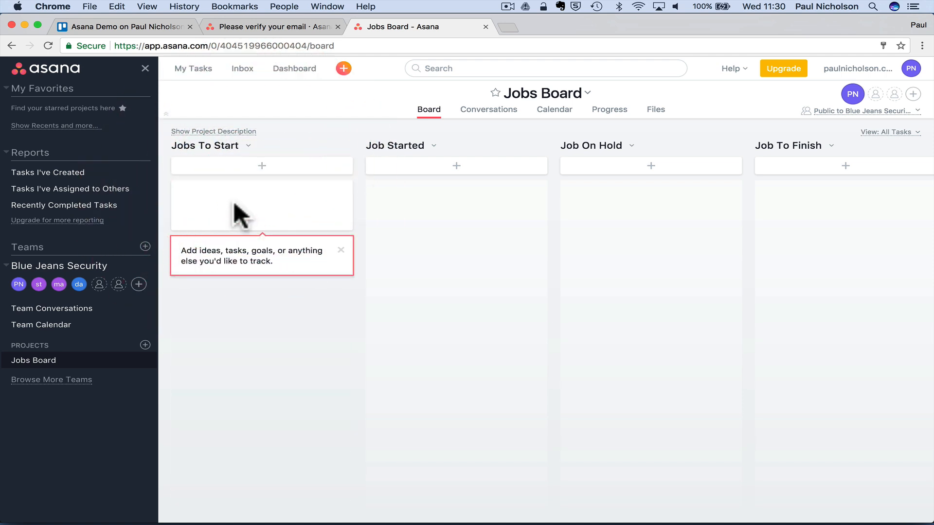
text(Mr Sm)
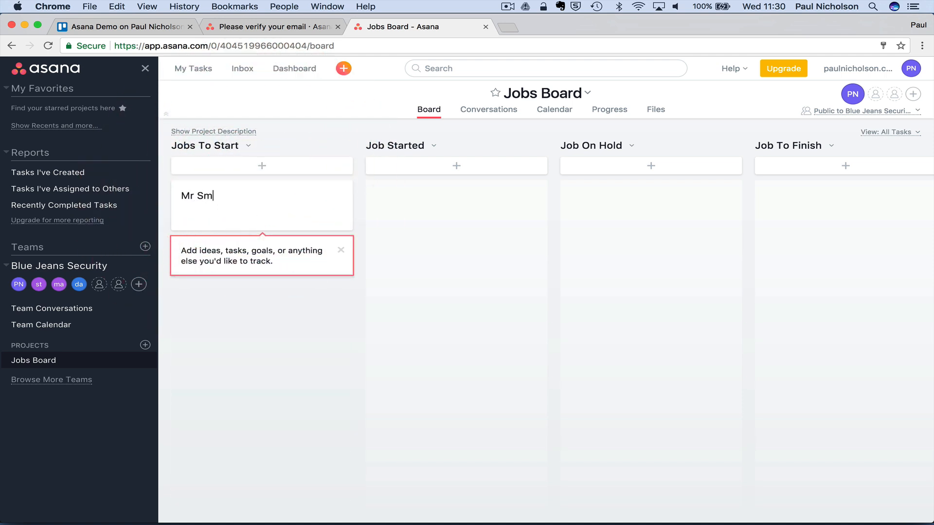
text(ith CCTV)
key(Return)
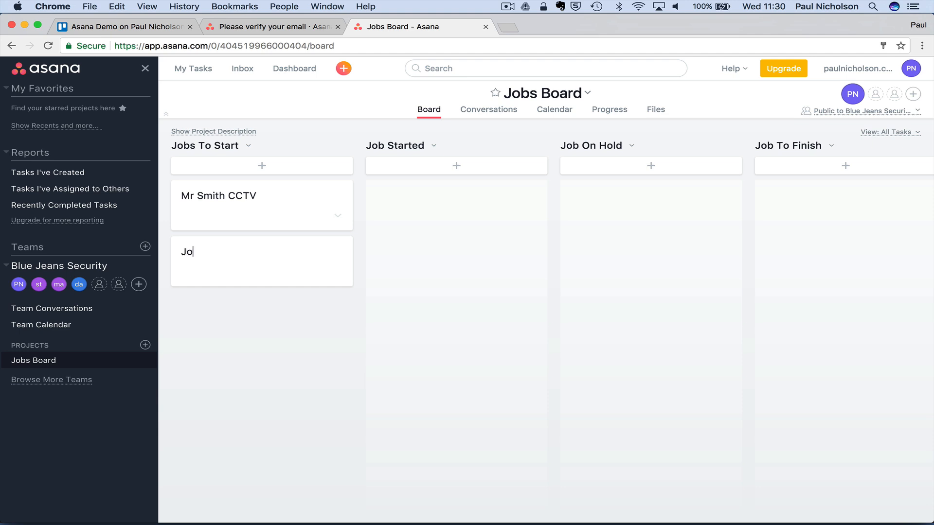
text(e Bloggs Fire Alarm)
key(Return)
text(Loca)
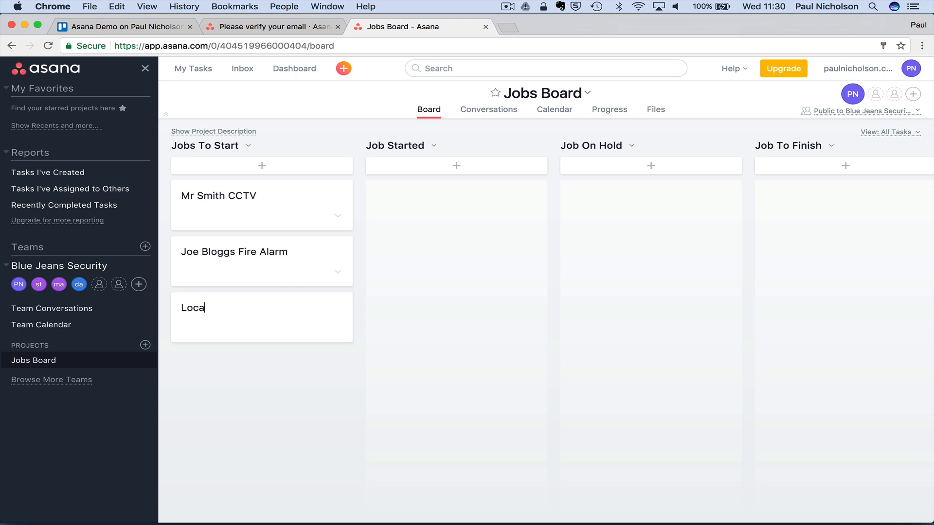
text(l Shop Gate System)
key(Return)
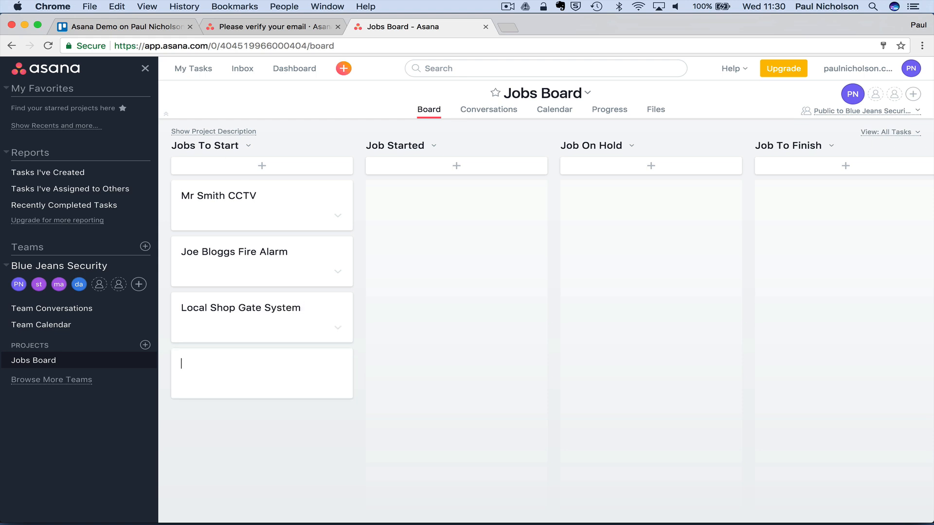
- Open the CCTV job task and like it
click(239, 197)
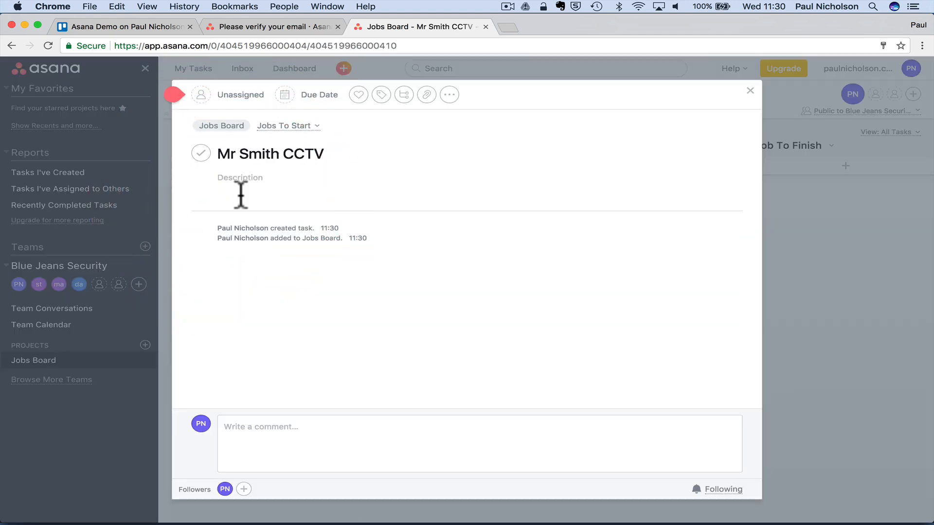
click(292, 437)
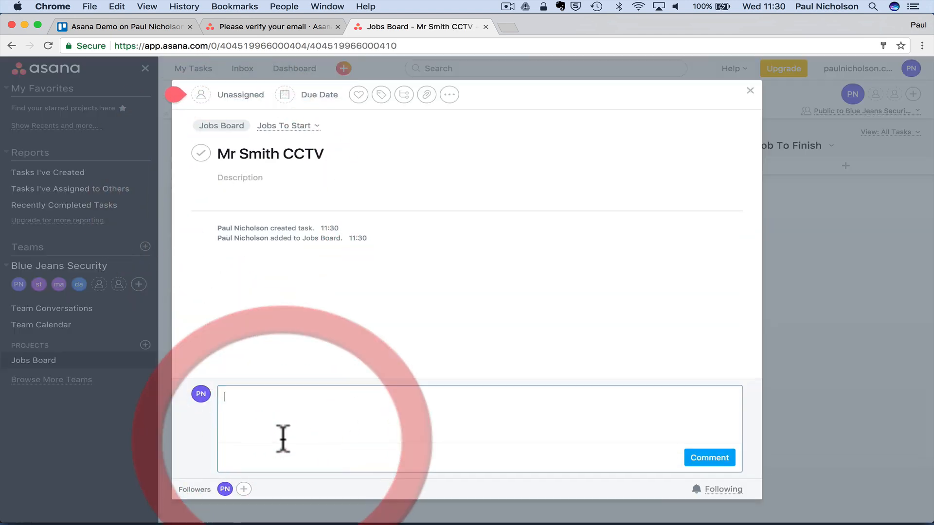
click(359, 95)
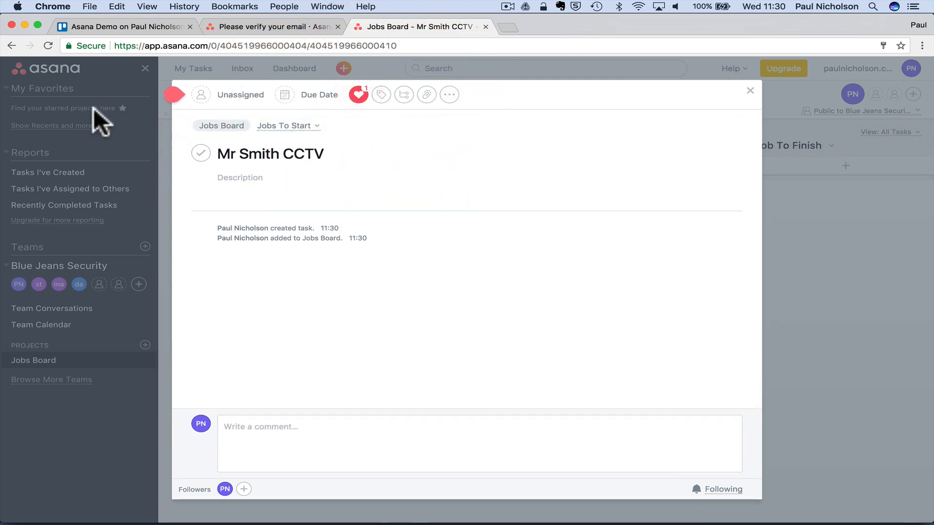
- Tag the CCTV task with a new CCTv tag
click(382, 95)
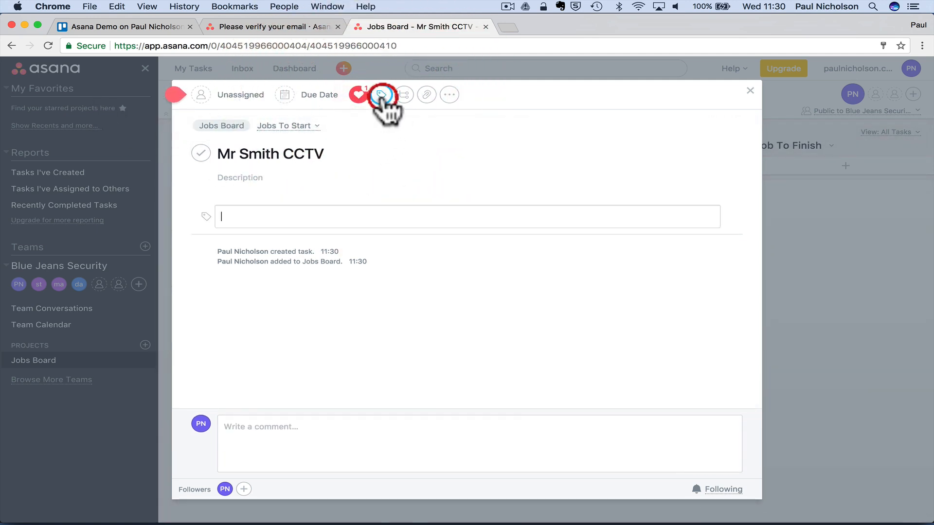
click(308, 200)
click(381, 94)
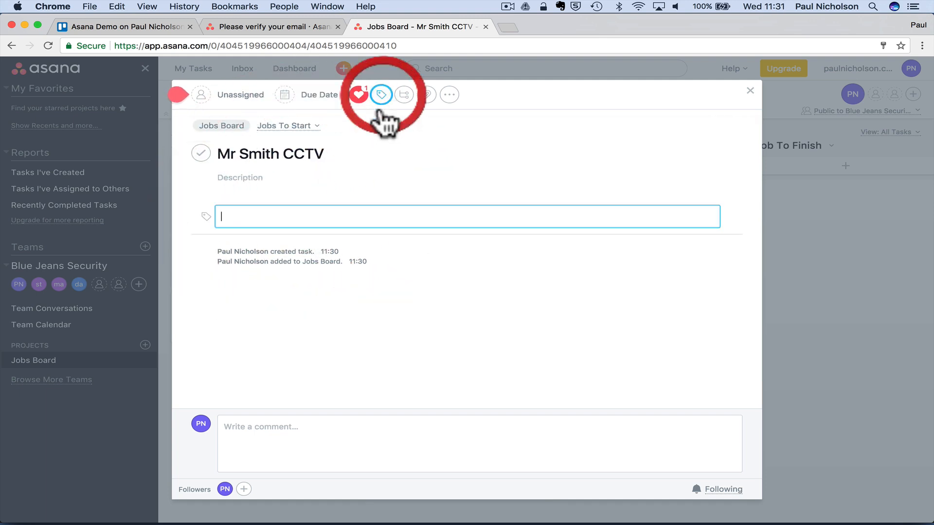
click(275, 219)
text(CCTV)
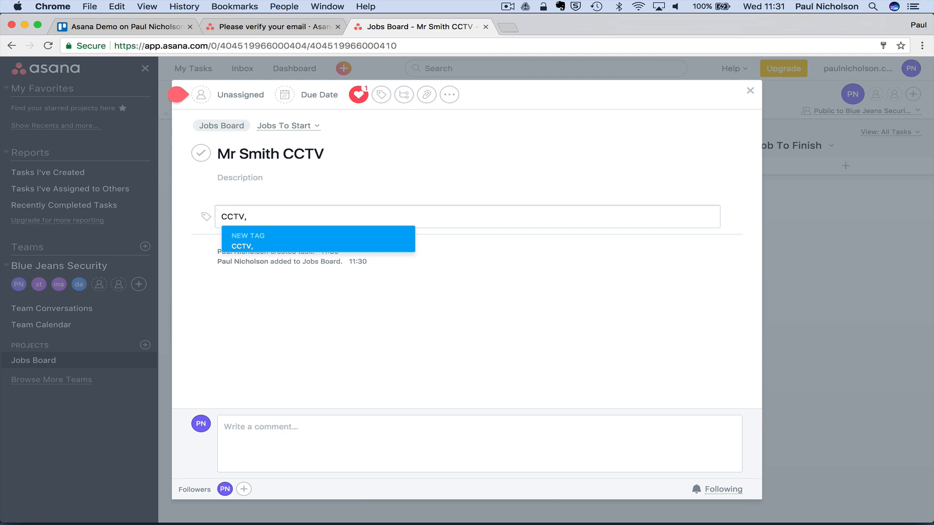
text(,)
click(279, 239)
click(264, 218)
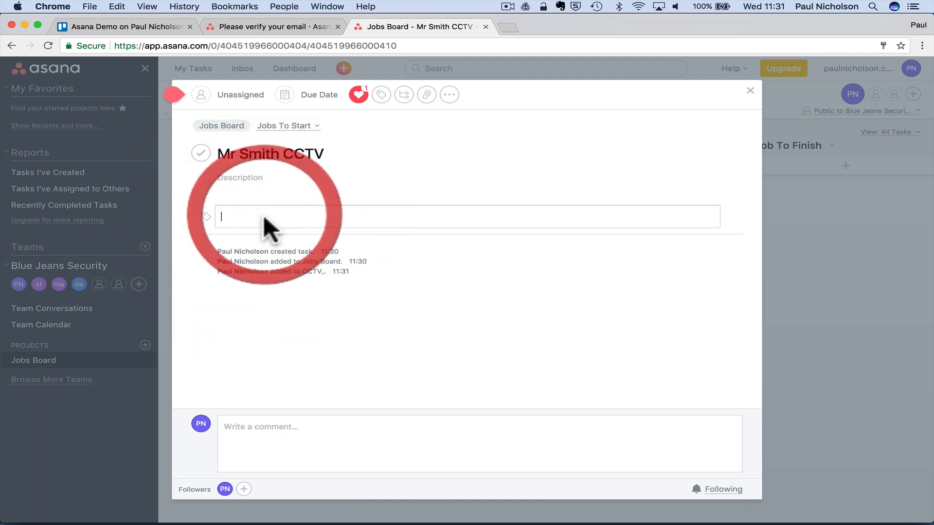
text(ccTv)
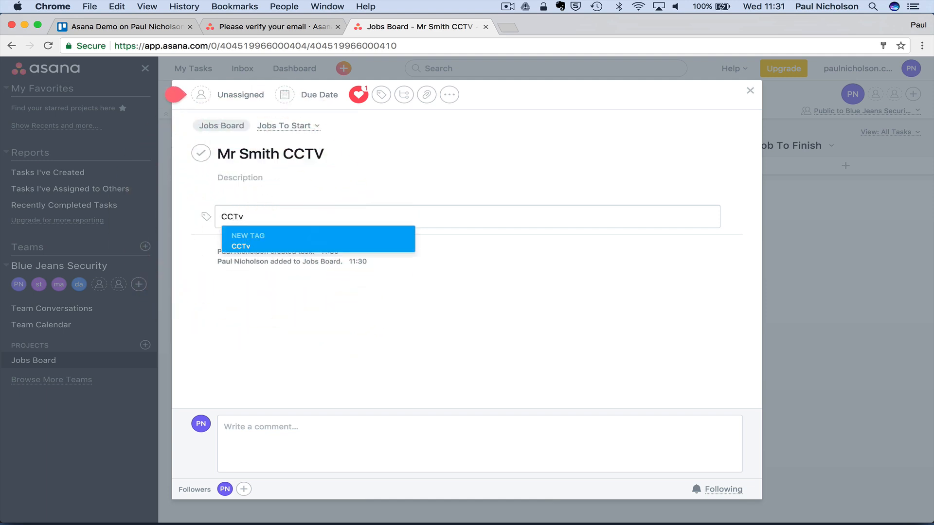
click(258, 233)
click(290, 219)
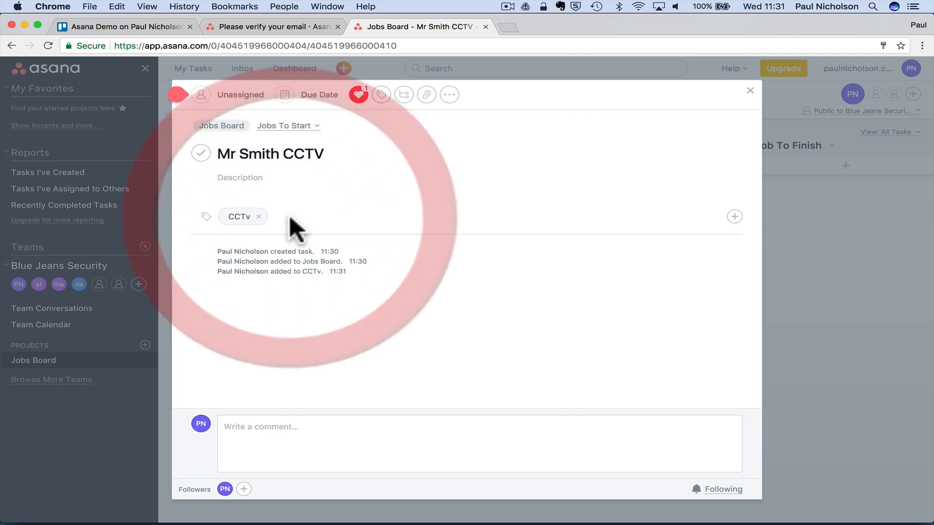
click(286, 216)
click(286, 220)
click(277, 218)
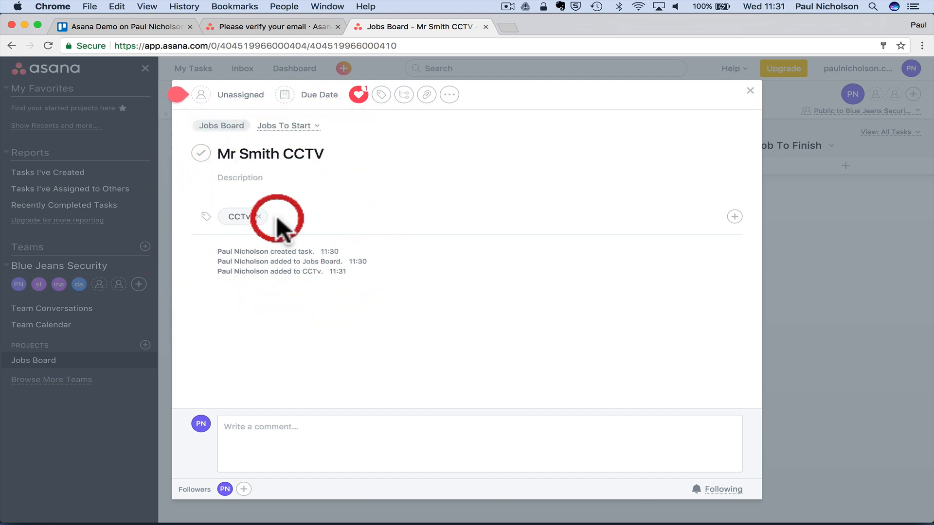
- Add a blue Install tag to the task
click(381, 94)
text(Install)
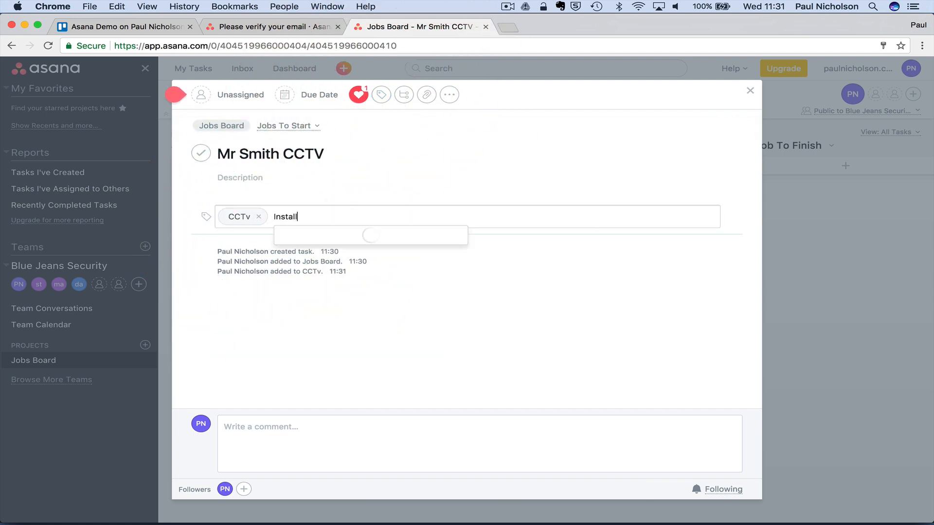
click(335, 246)
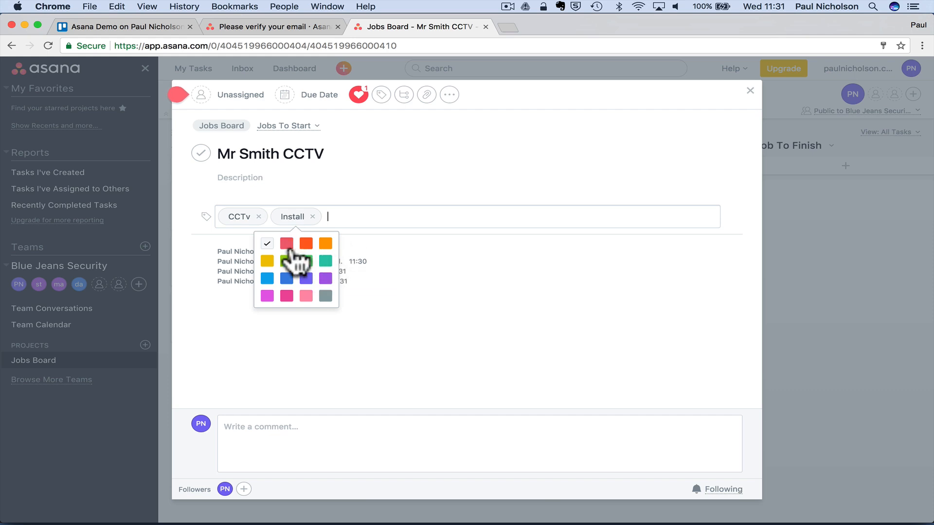
click(287, 279)
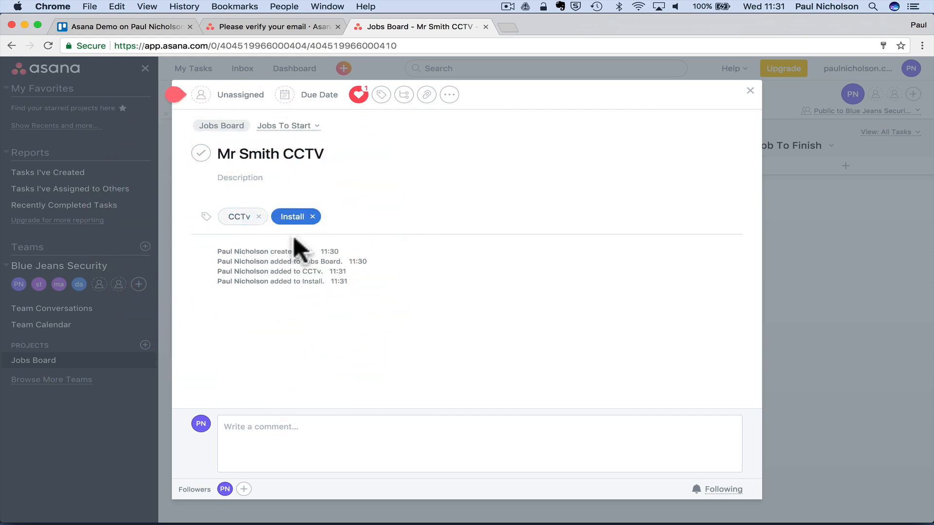
click(354, 244)
- Post the comment 'Job ready to go.' on the task
click(290, 437)
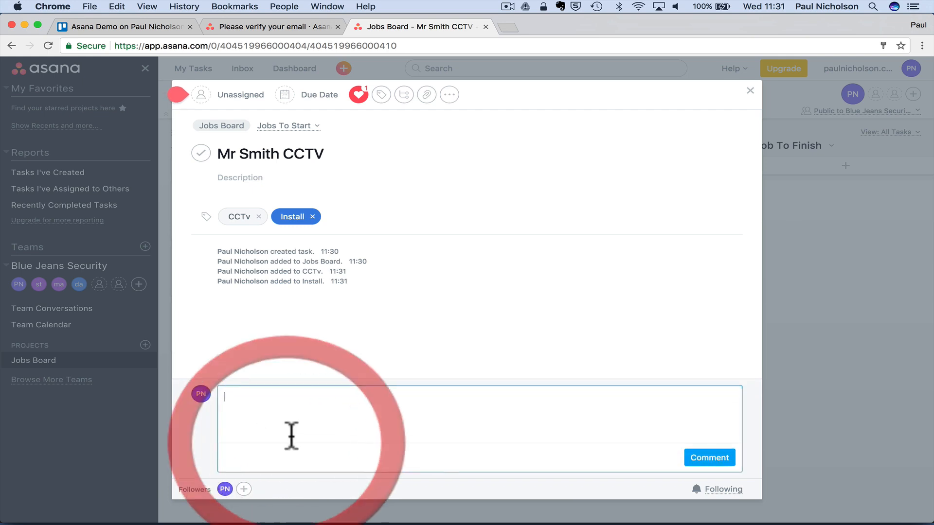
text(Job)
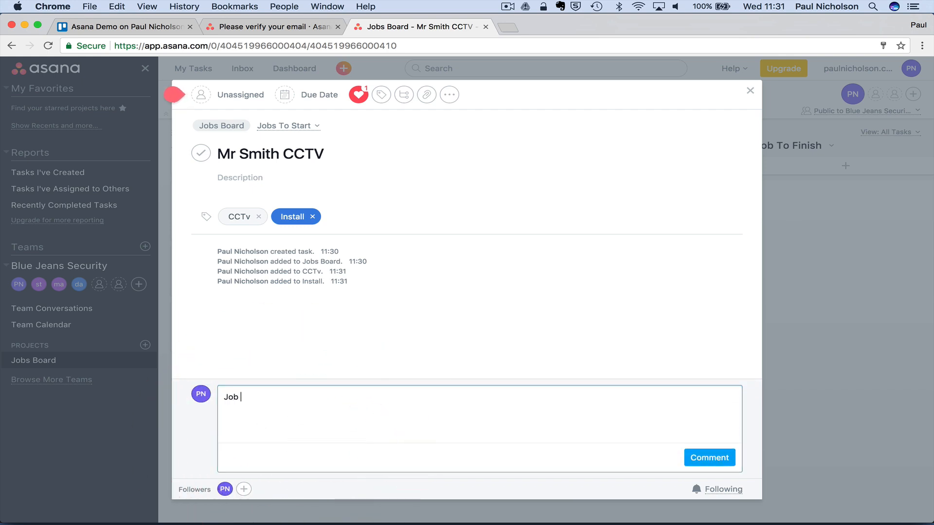
text( ready to go.)
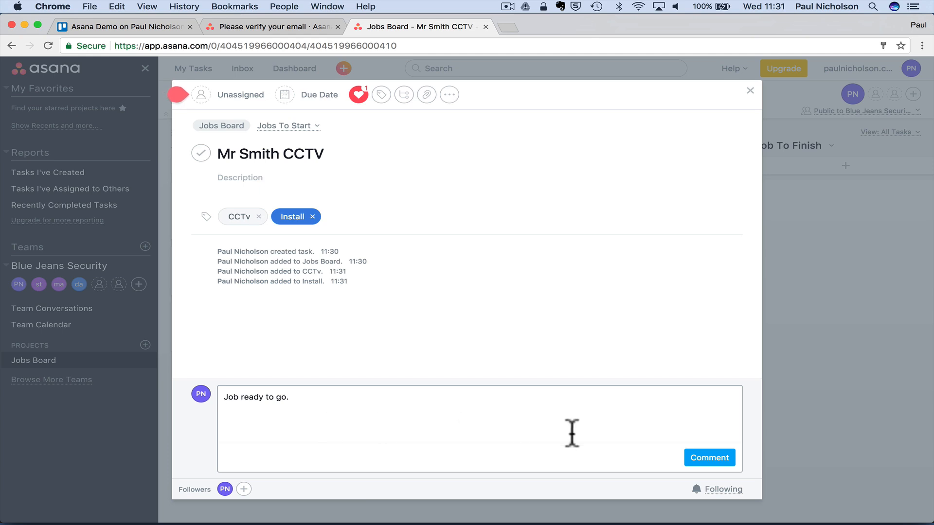
click(706, 458)
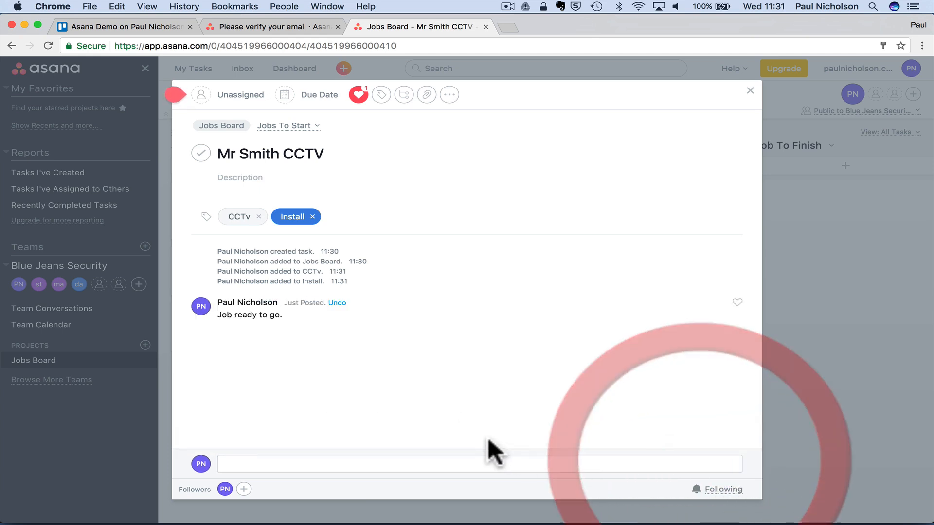
click(404, 96)
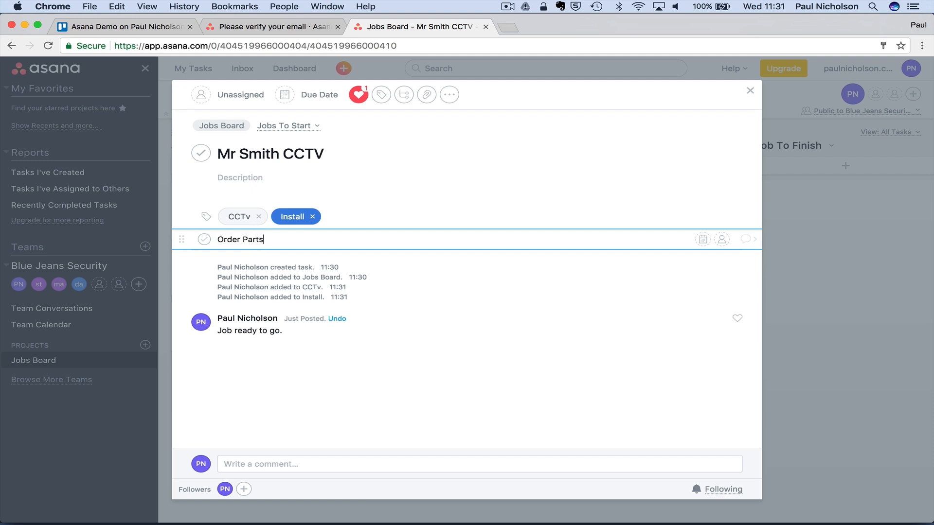
- Add subtasks Order Parts, Parts In Stock, Book Job and Assign Techs to the CCTV task
key(Return)
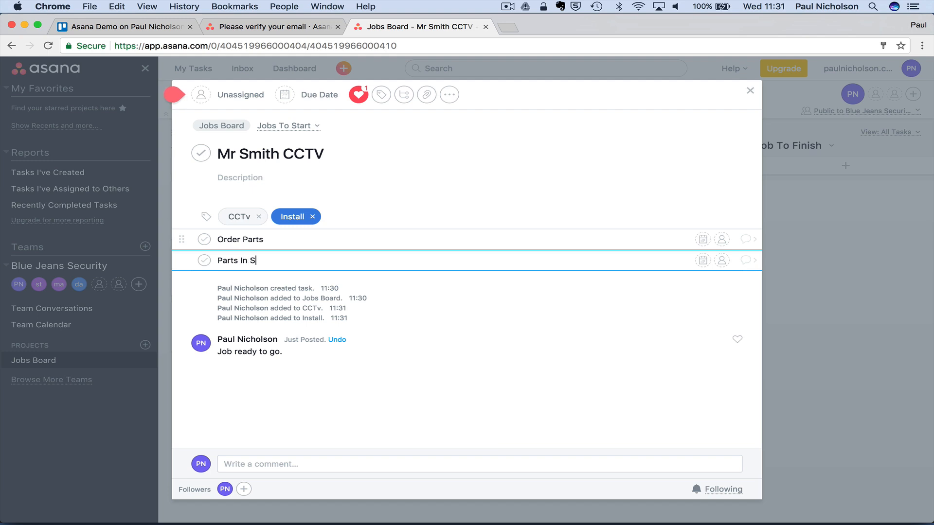
text(Parts In Stock)
key(Return)
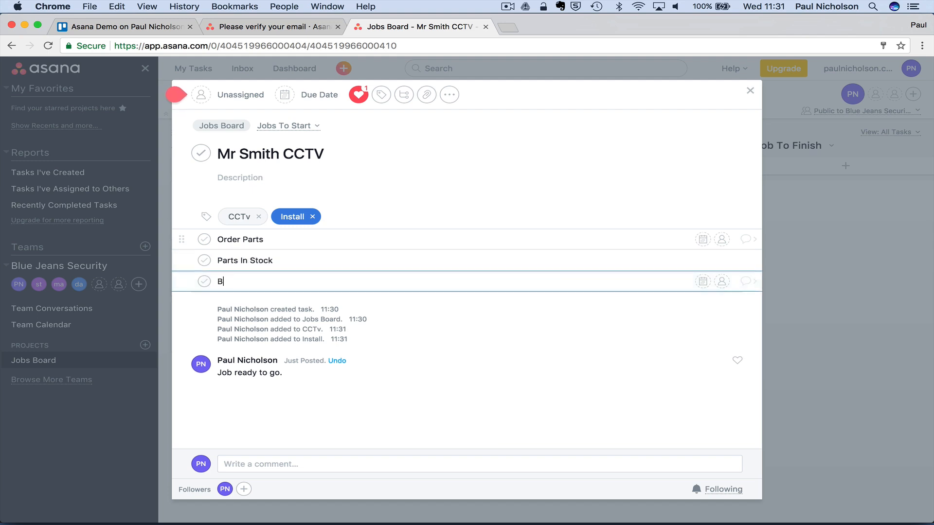
text(Book Job)
key(Return)
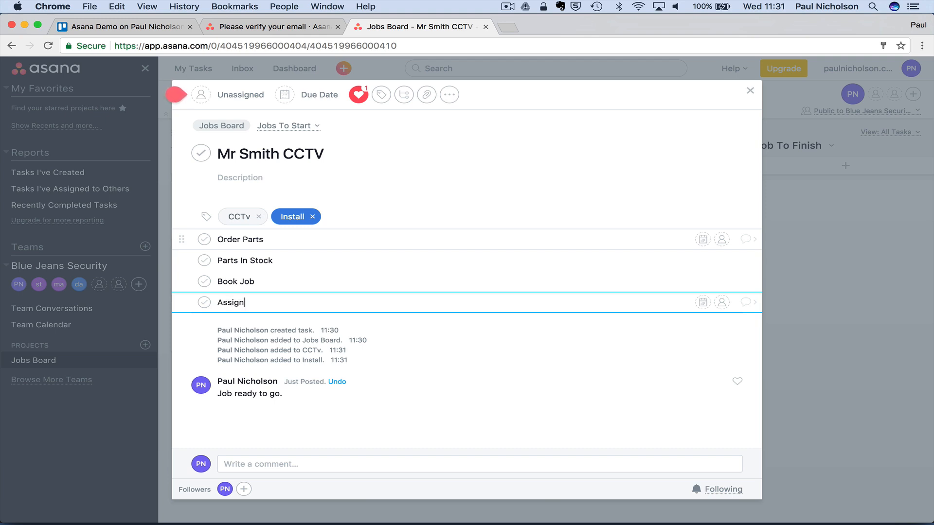
text(Assign Techs)
key(Return)
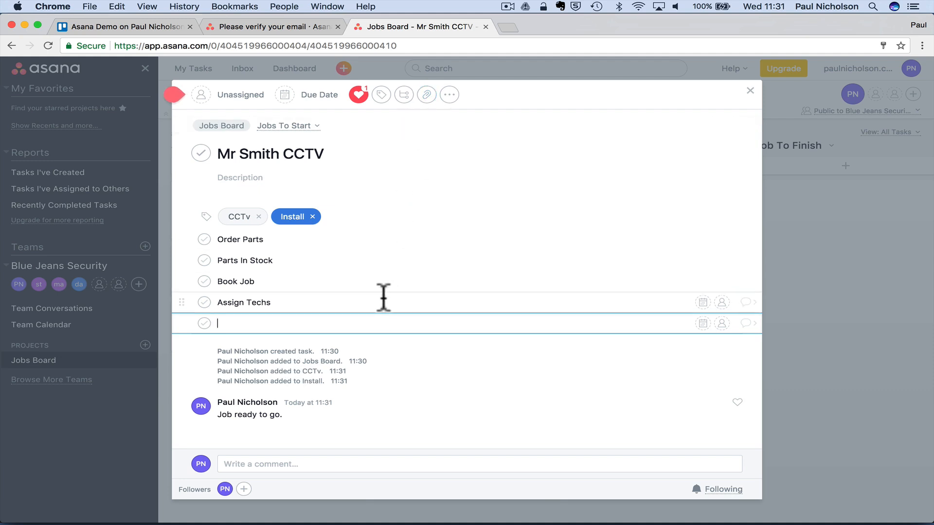
click(271, 462)
scroll(412, 151, up, 3)
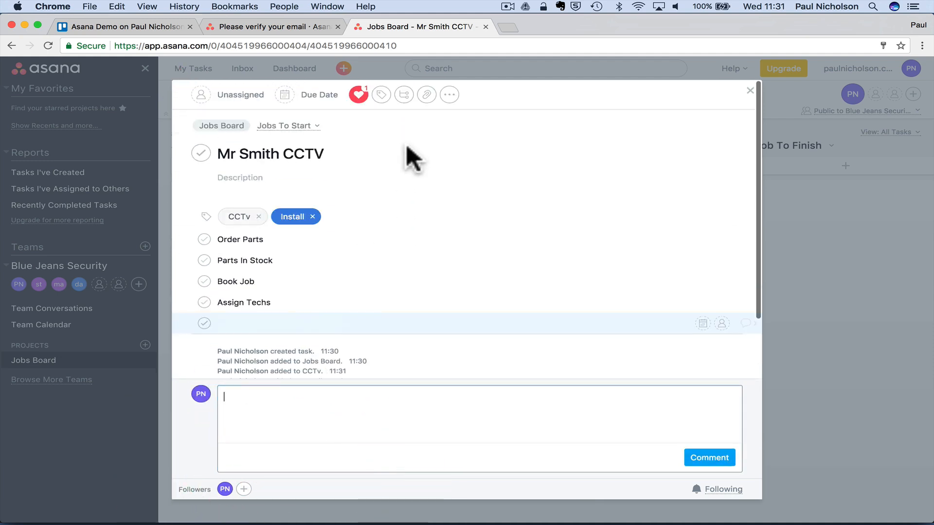
- Attach the top social media PNG image from Downloads to the CCTV task
click(426, 94)
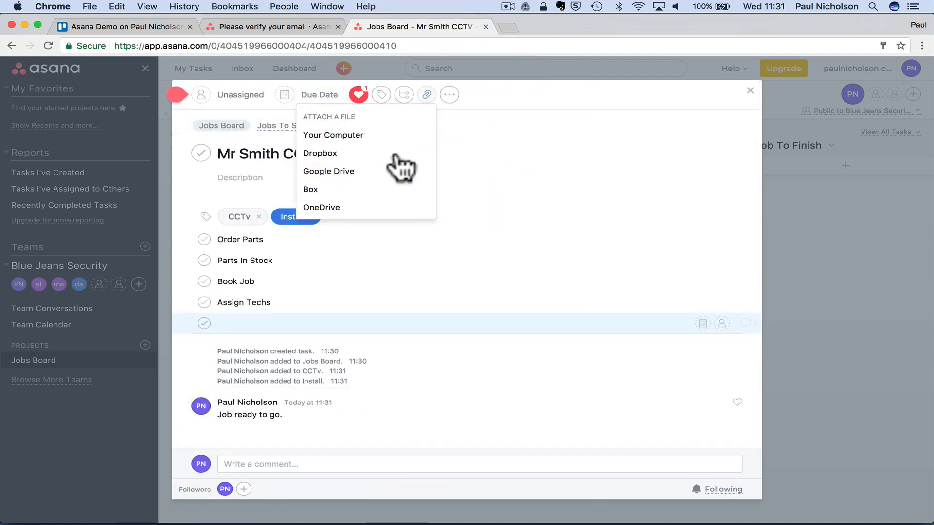
click(394, 138)
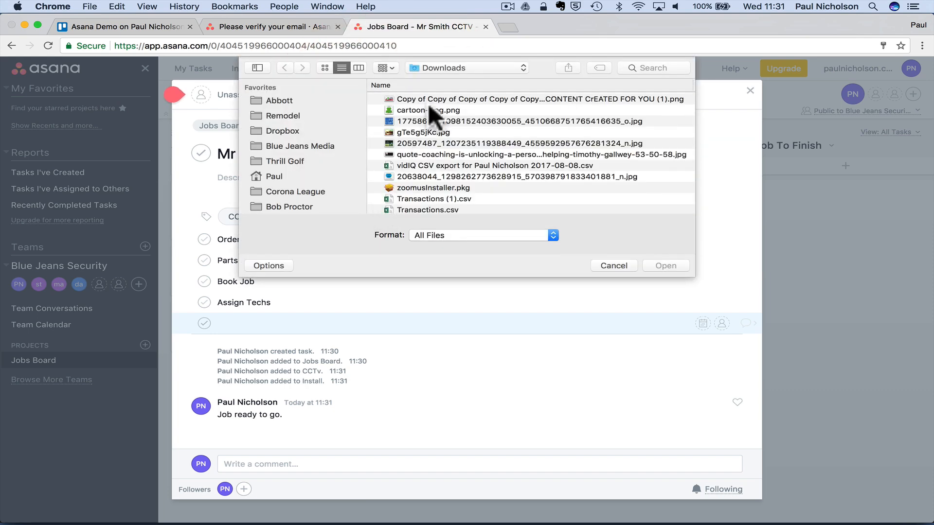
double_click(431, 100)
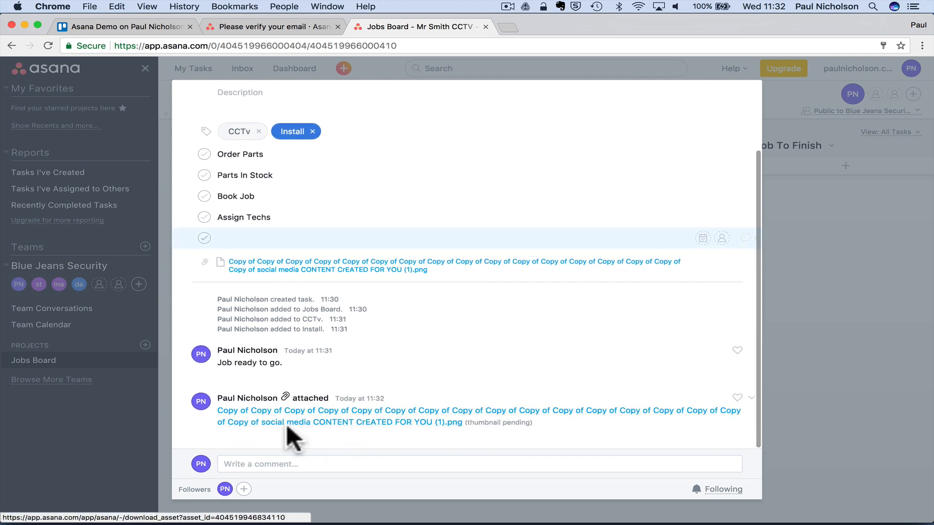
scroll(372, 370, up, 2)
scroll(372, 367, up, 1)
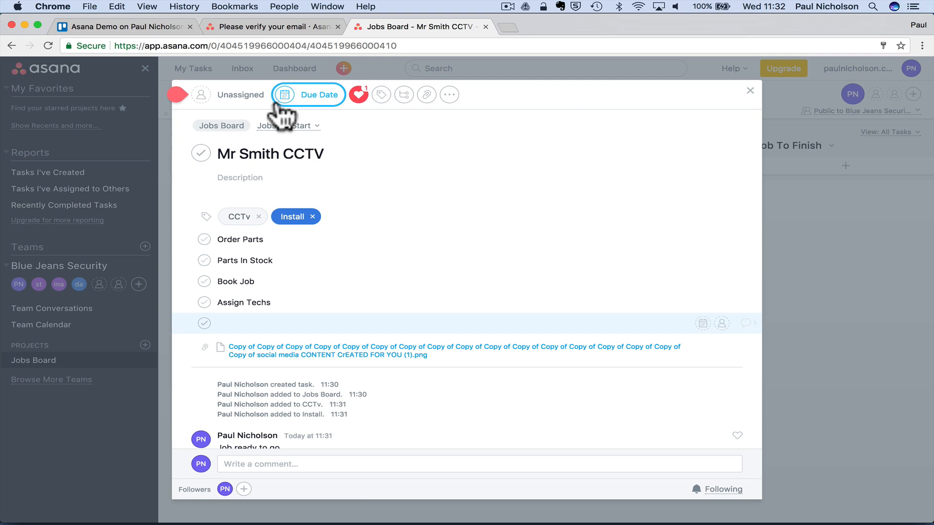
- Assign the CCTV task to a team member with an 18 August due date
mouse_move(226, 100)
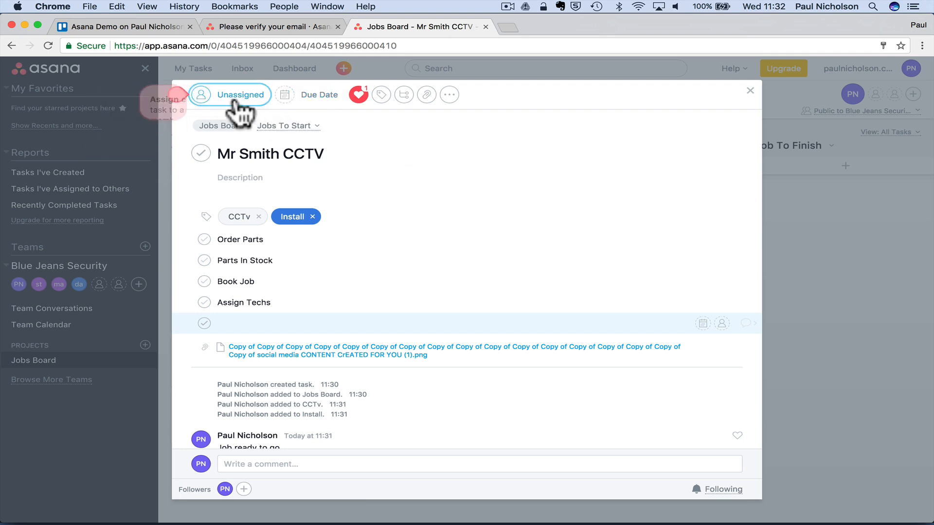
click(228, 97)
click(251, 181)
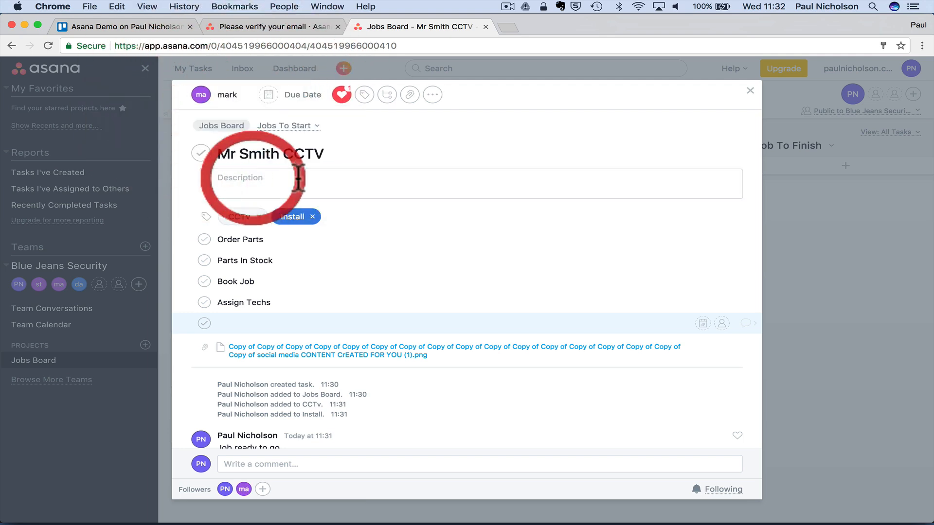
click(297, 94)
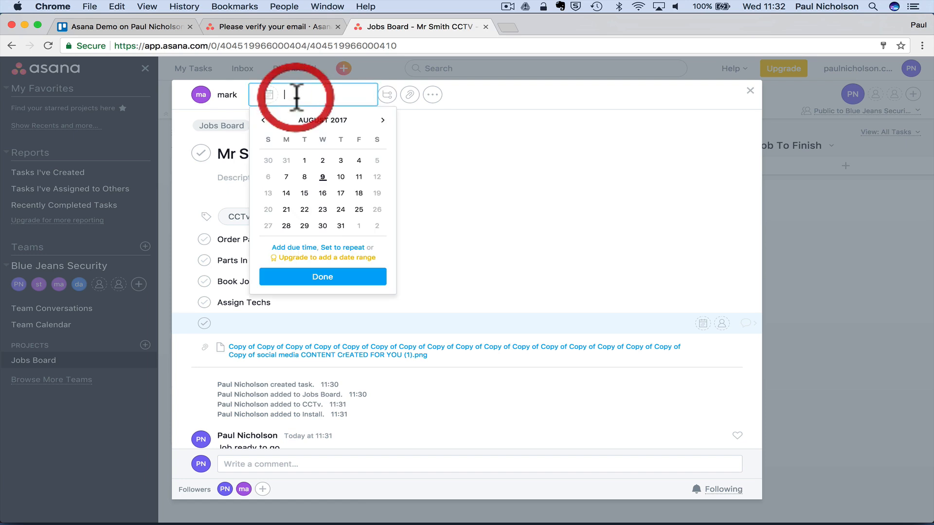
click(358, 193)
- Close the task and return to the board
click(433, 95)
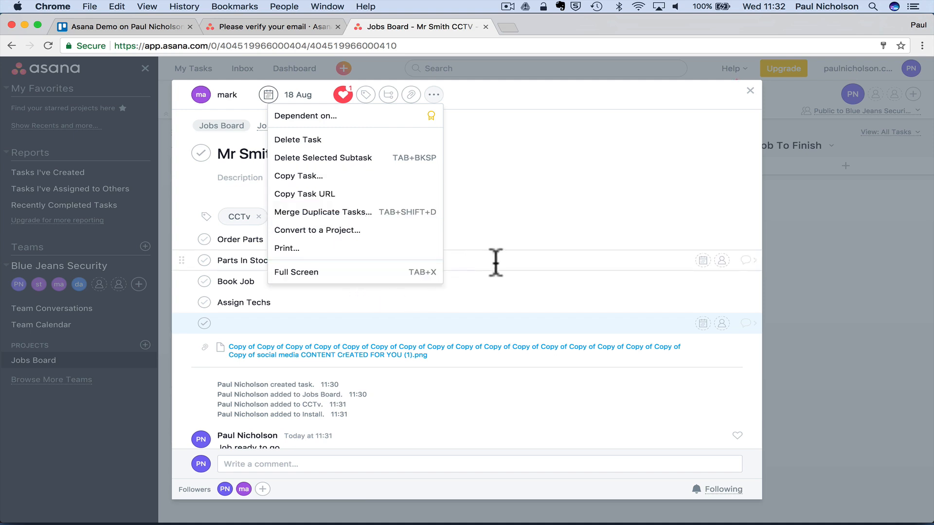
click(496, 262)
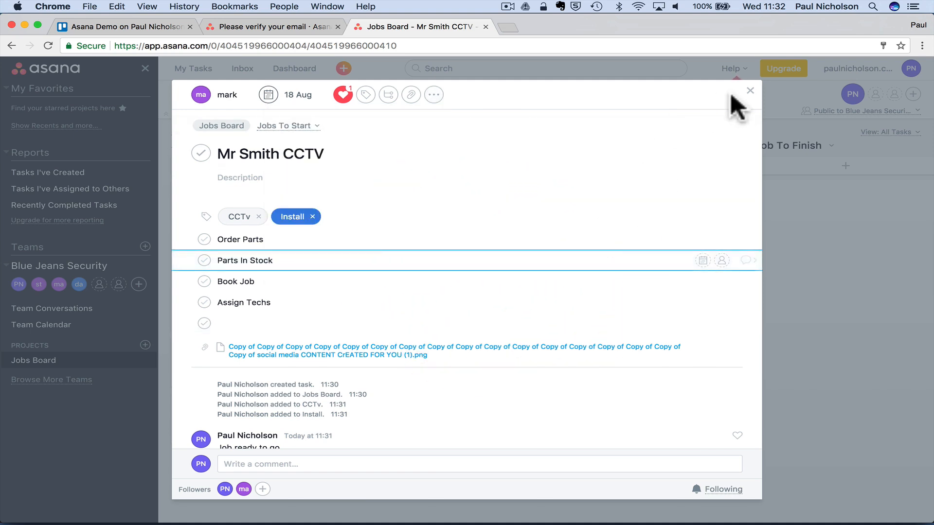
click(749, 91)
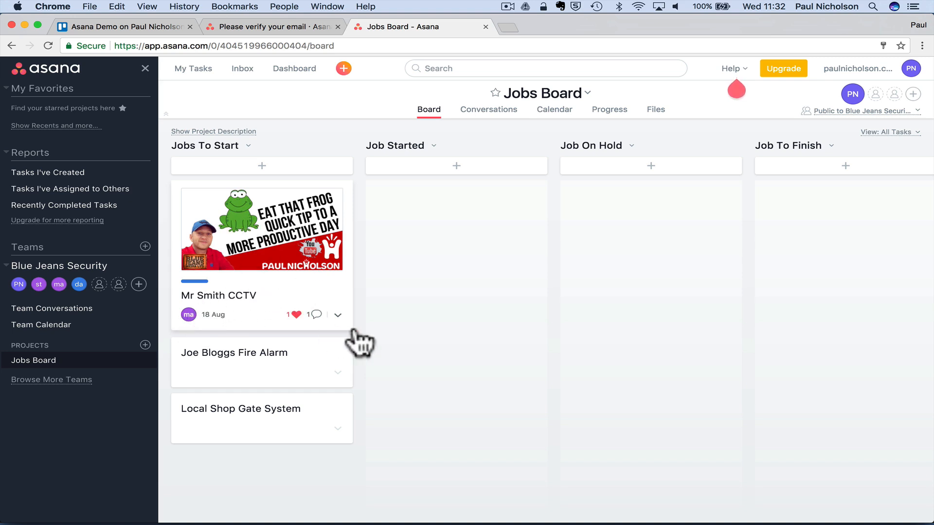
- Move the CCTV card into Job On Hold and Local Shop Gate System into Job Started
mouse_move(266, 233)
mouse_down()
mouse_move(253, 229)
mouse_move(412, 296)
mouse_move(320, 292)
mouse_move(267, 222)
mouse_move(262, 229)
mouse_up()
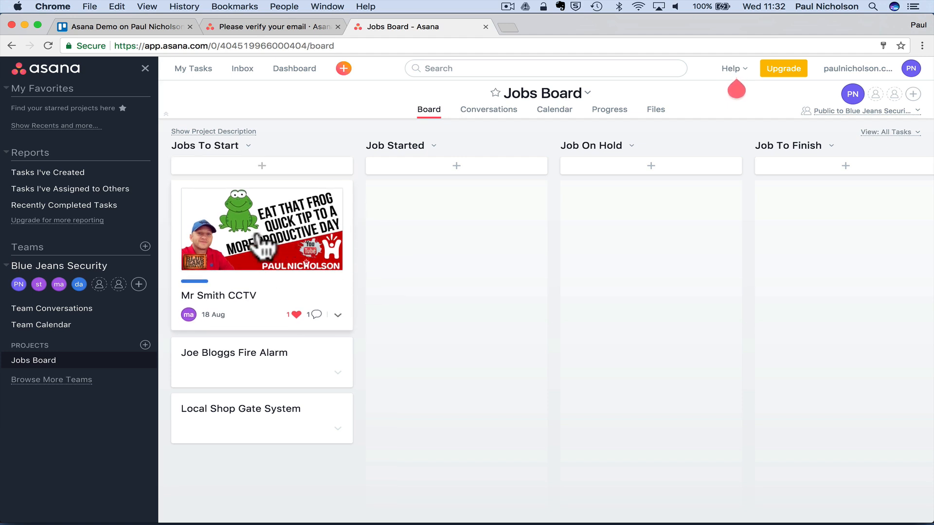
drag(272, 229, 443, 214)
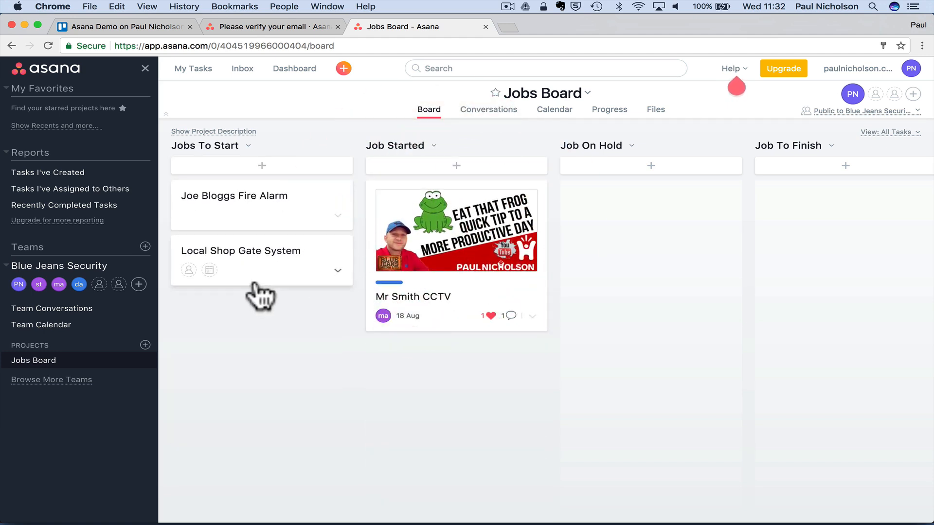
drag(445, 250, 578, 249)
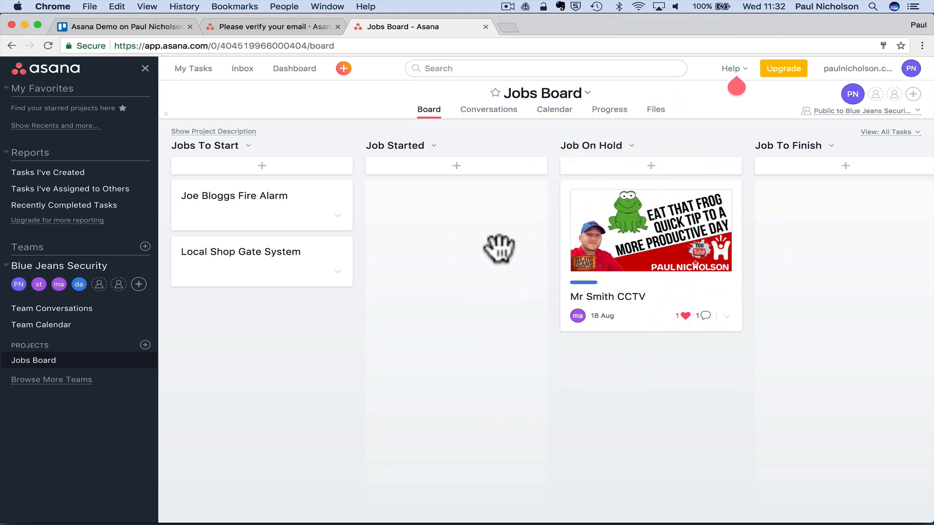
drag(626, 215, 807, 213)
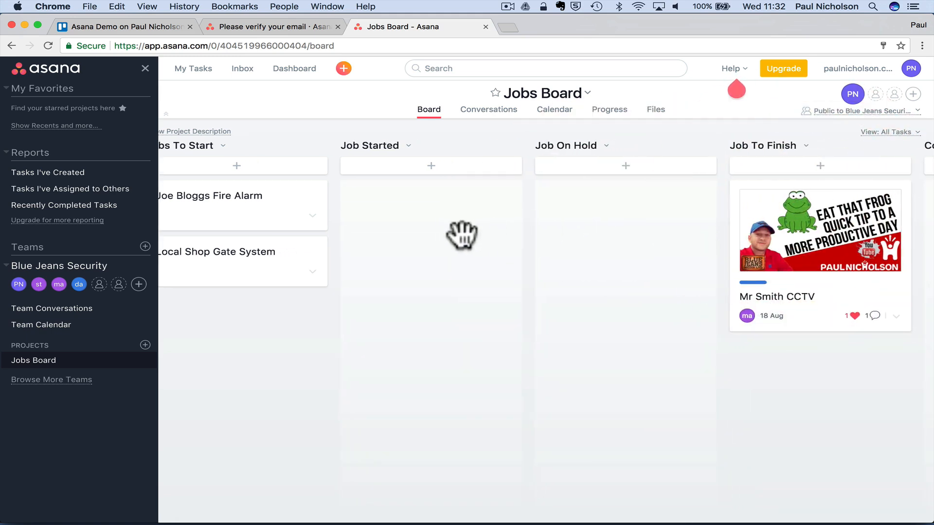
drag(261, 257, 423, 210)
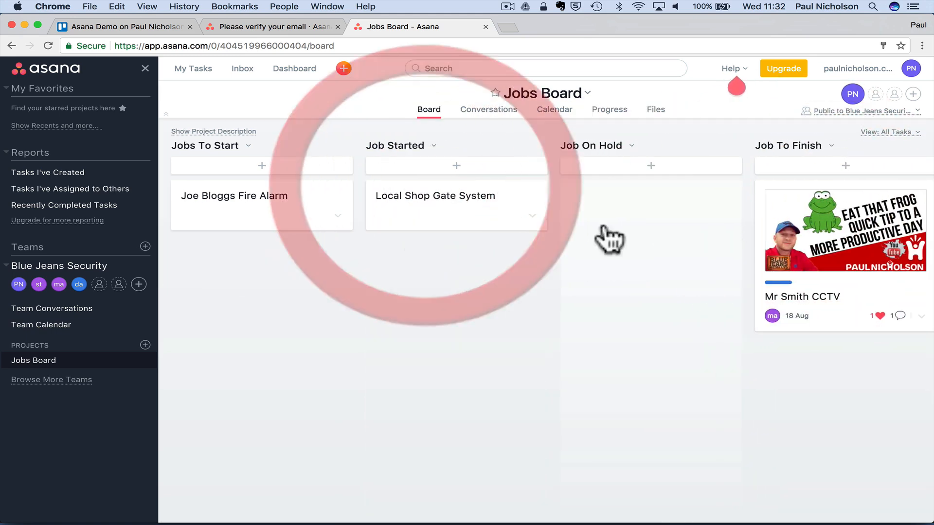
drag(841, 233, 638, 227)
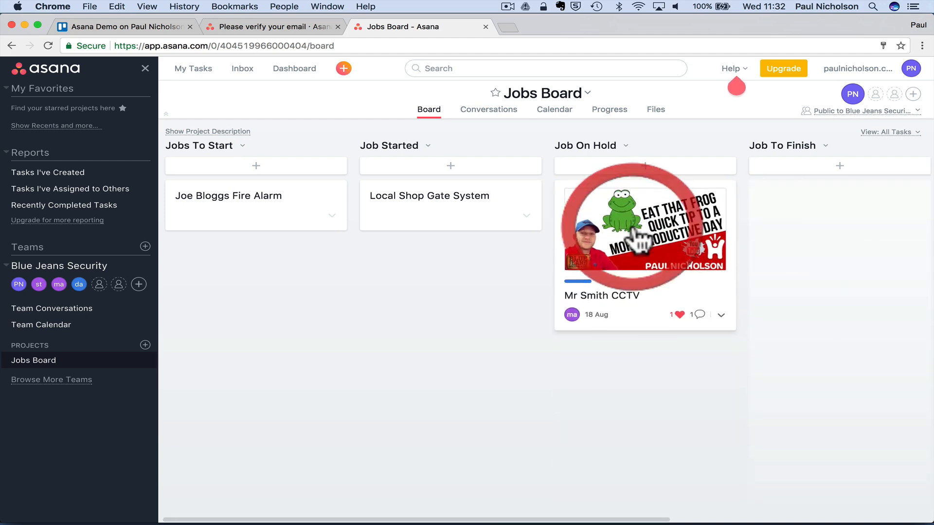
click(614, 305)
- Review the CCTV task details and close it back to the board
scroll(487, 325, down, 10)
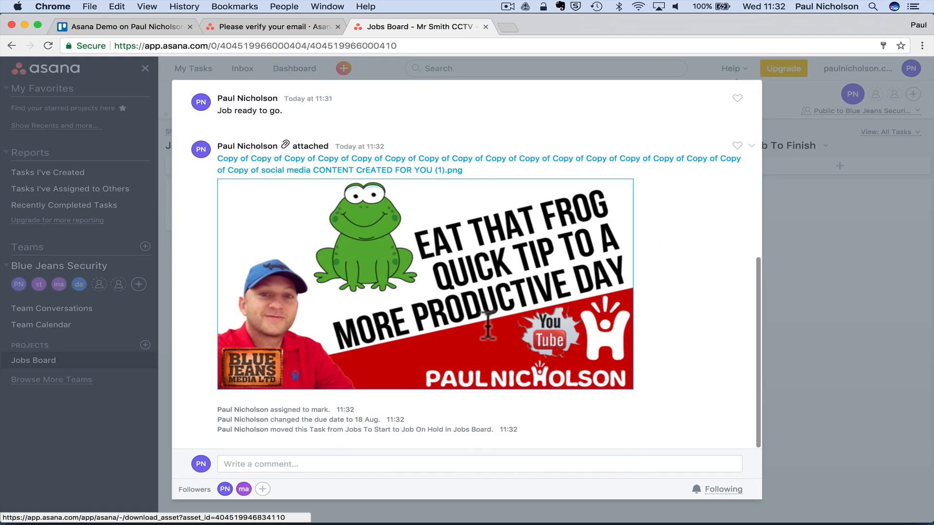
scroll(527, 278, up, 10)
click(749, 91)
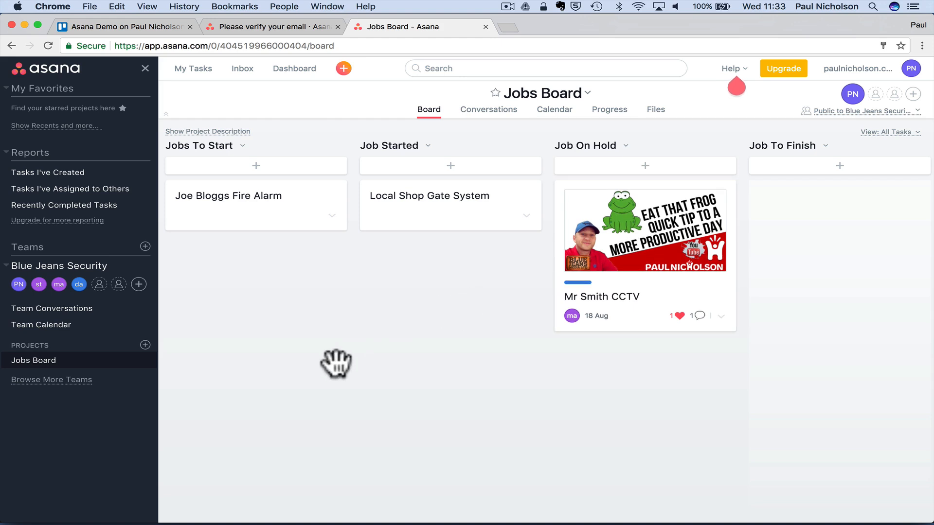
click(481, 117)
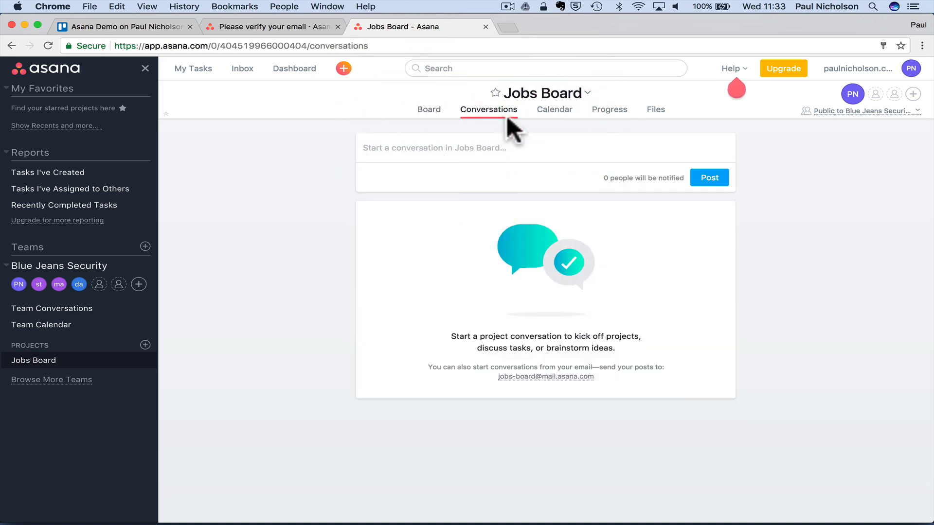
- Post two conversations: the CCTV job's gear is here, and the fire alarm job needs booking in
click(446, 153)
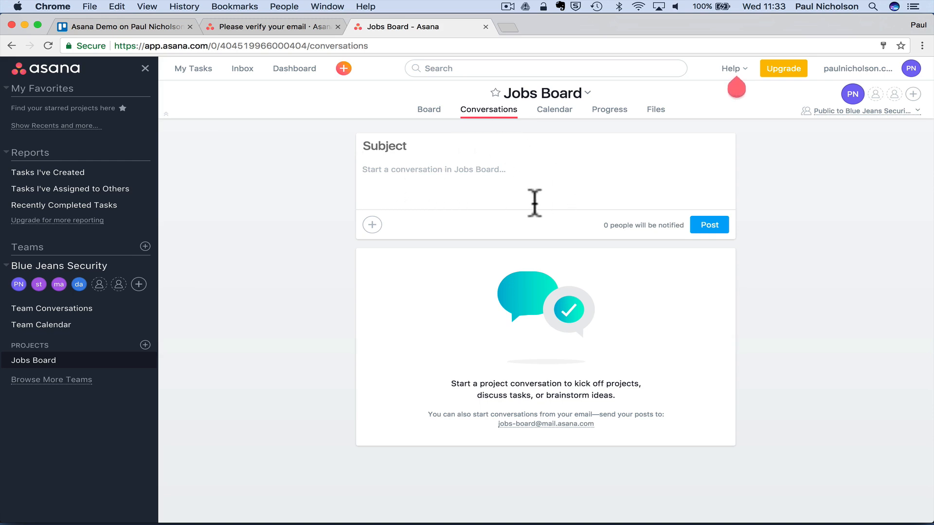
click(428, 109)
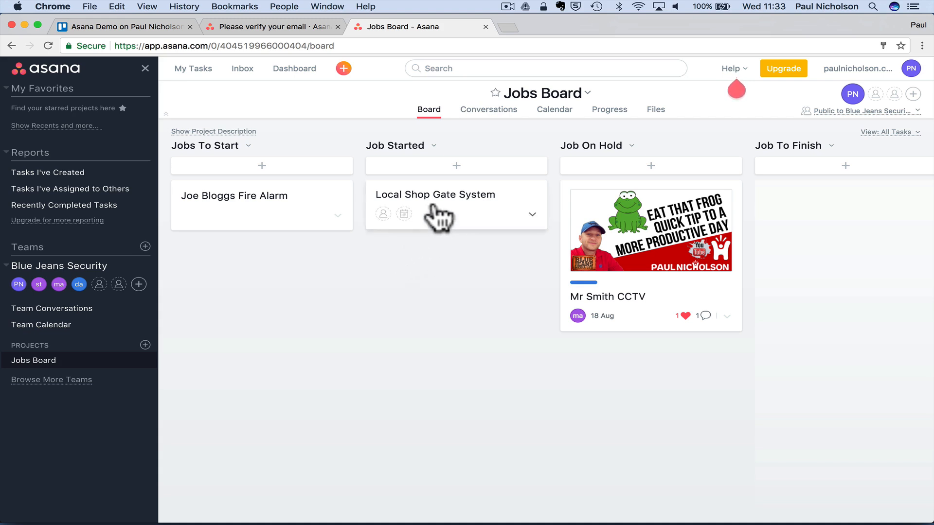
click(488, 110)
click(462, 147)
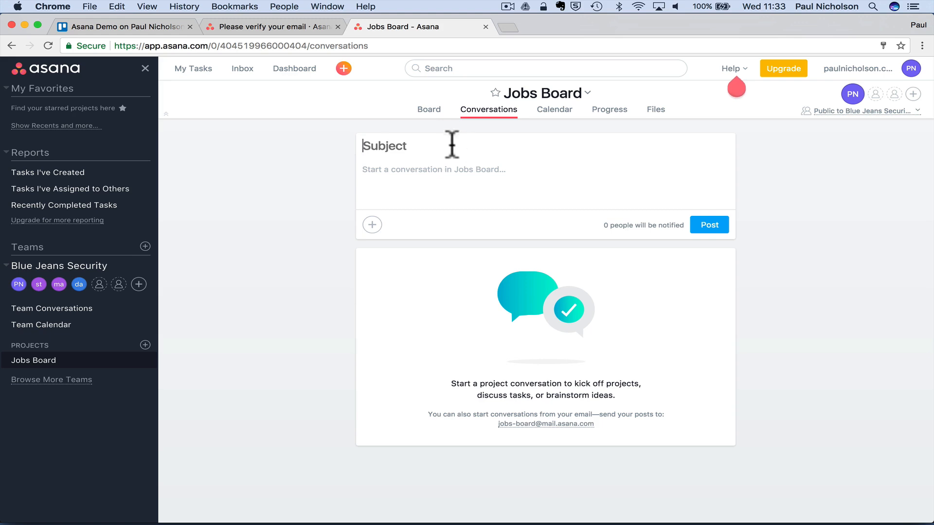
click(428, 110)
click(474, 109)
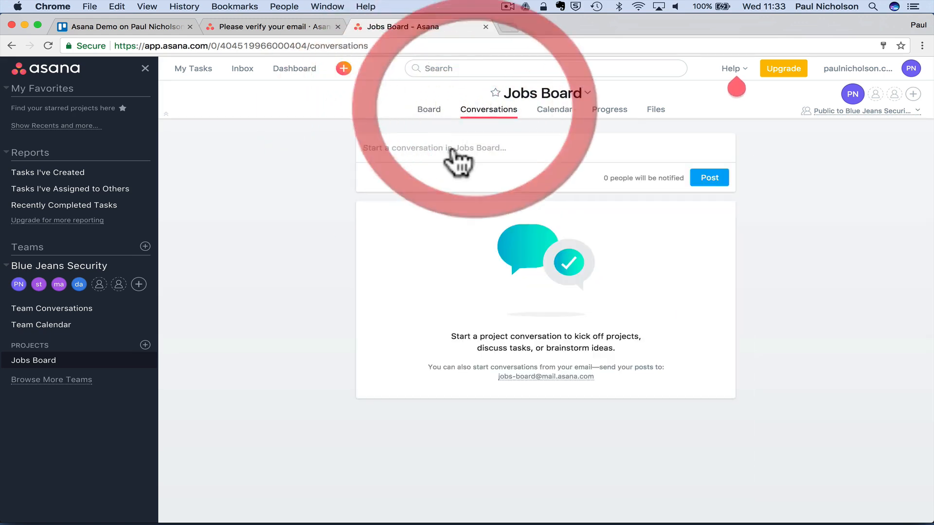
click(451, 151)
text(Mr Smith CCTV Gear is here)
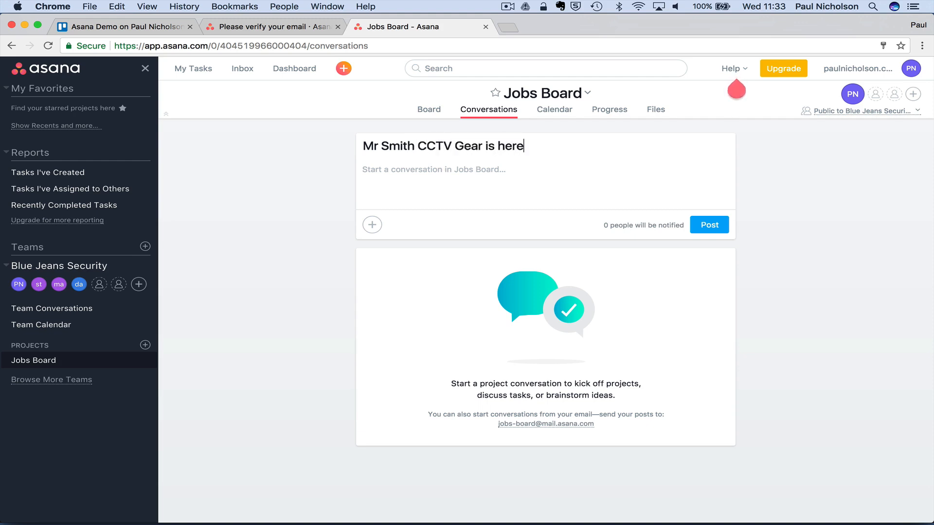
click(420, 181)
text(Parts arrived.)
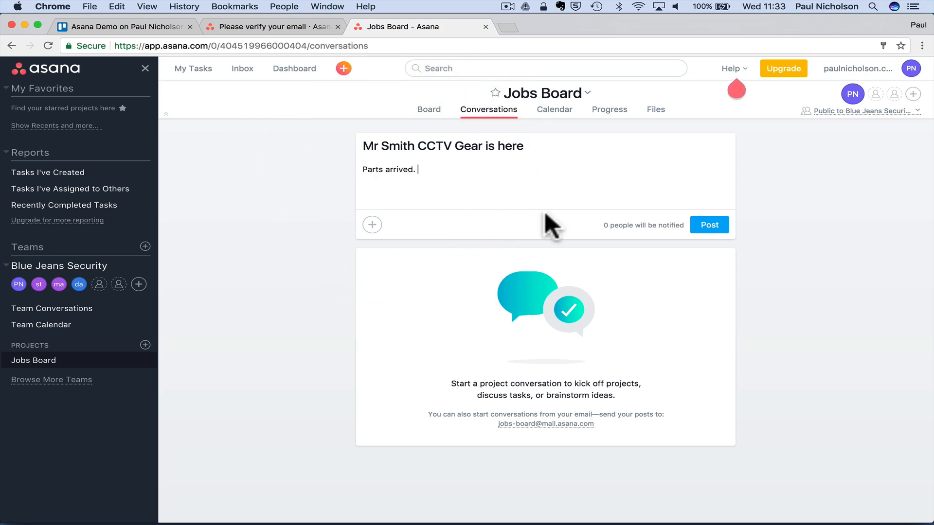
click(700, 229)
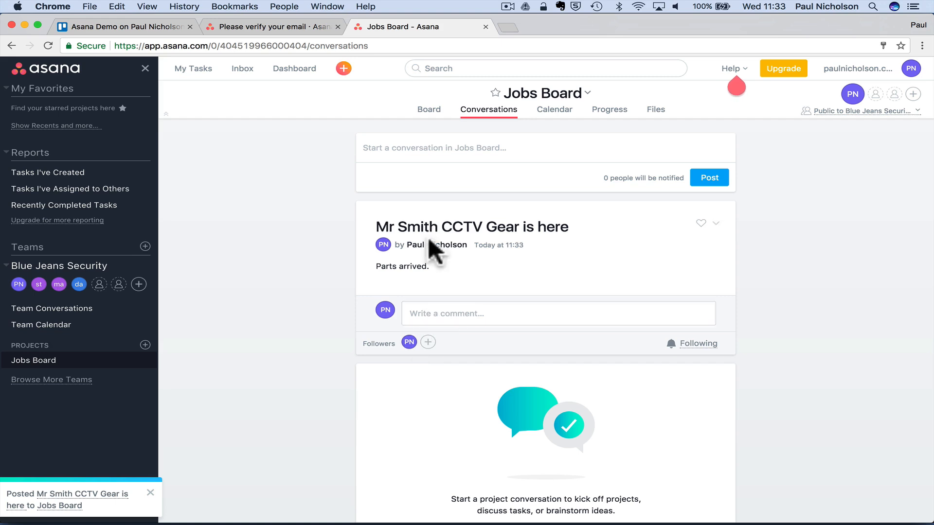
click(417, 150)
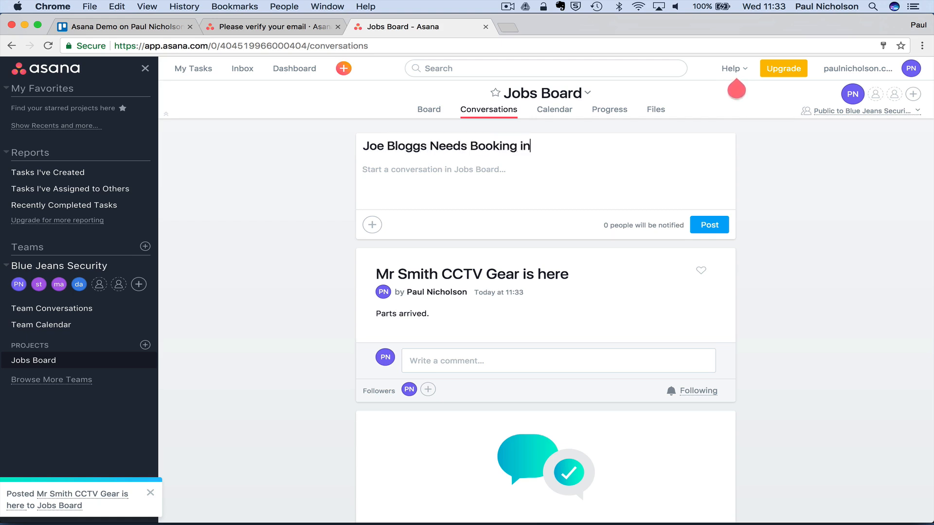
click(711, 226)
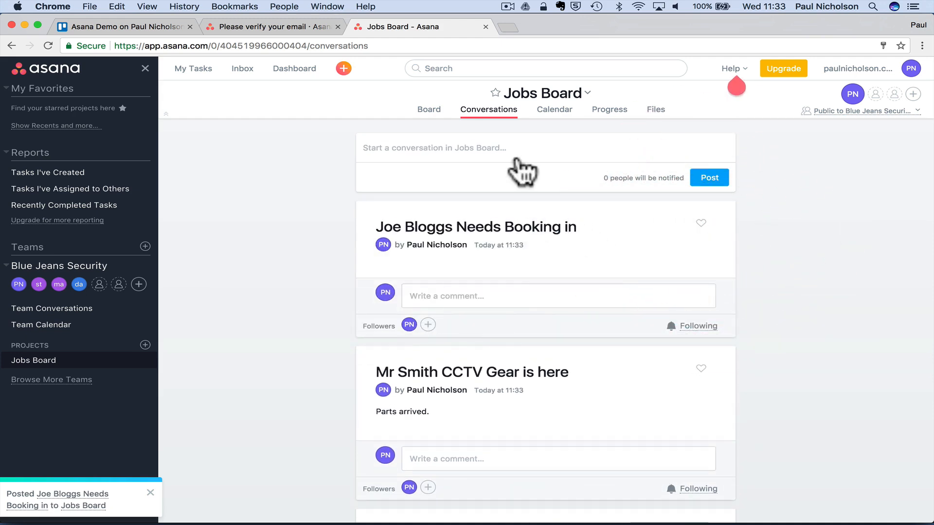
- Show the project calendar and check the CCTV task on 18 Aug
click(553, 111)
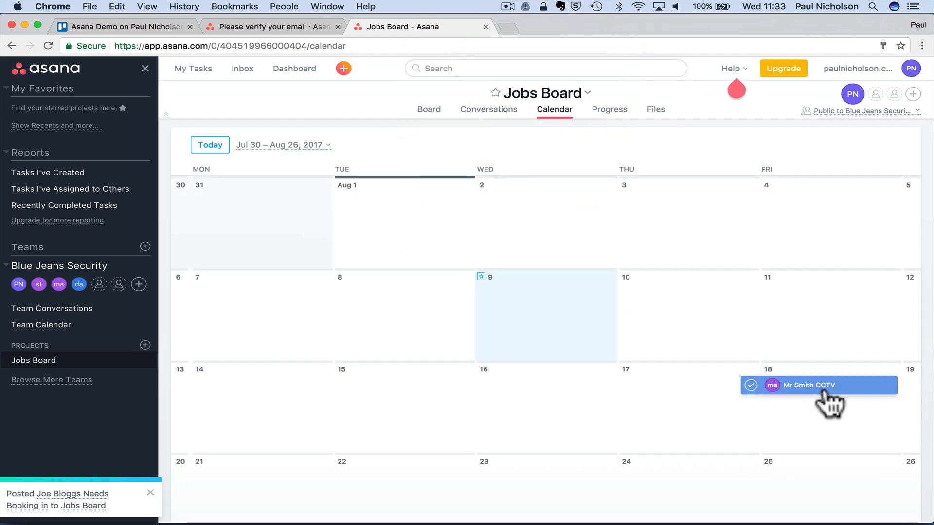
click(827, 389)
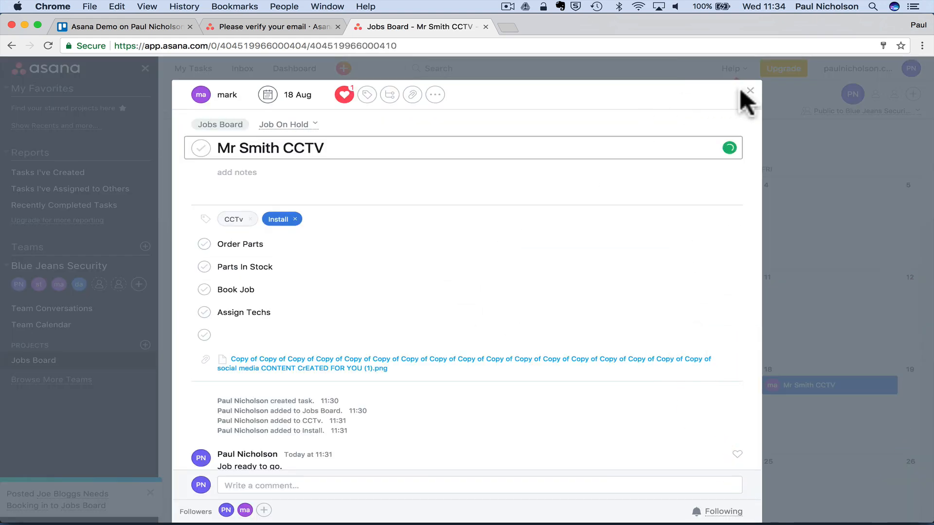
click(771, 114)
- Look over the progress overview and the Files list with the CCTV image, then return to Board view
click(609, 117)
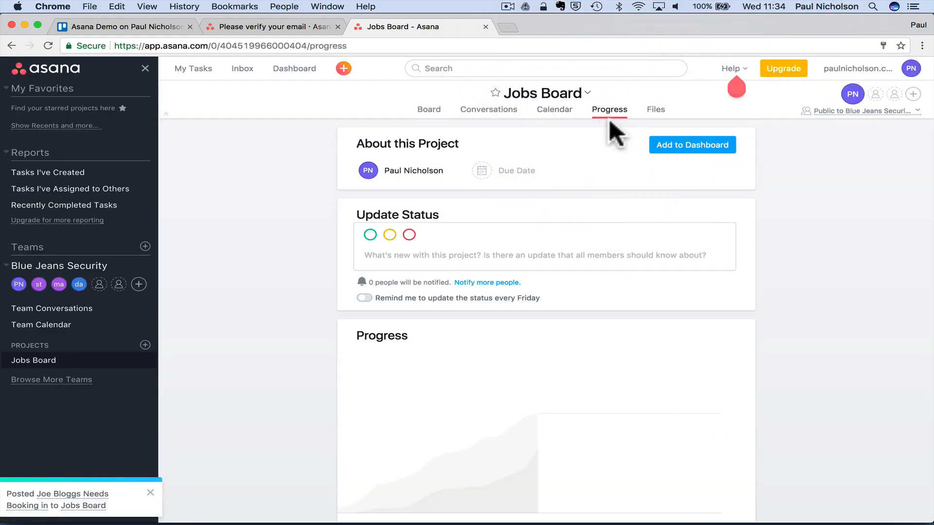
scroll(530, 285, down, 1)
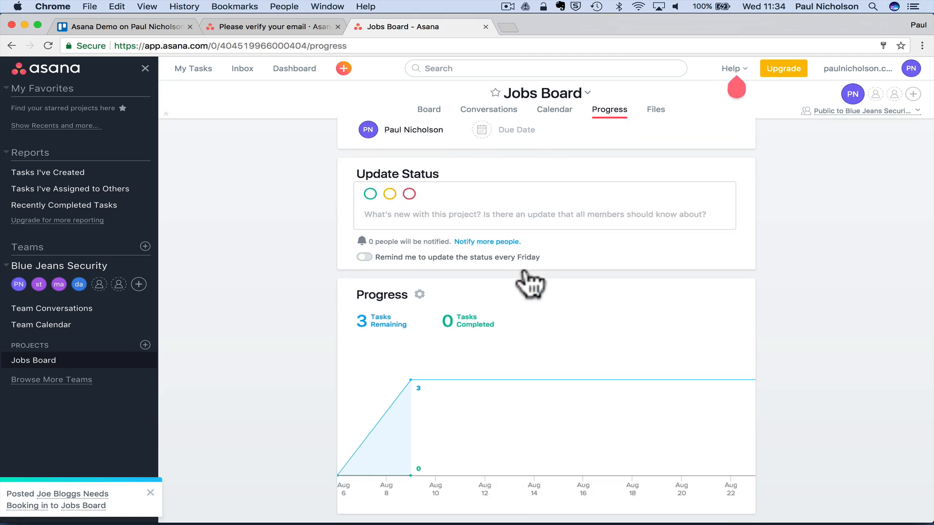
scroll(527, 277, up, 1)
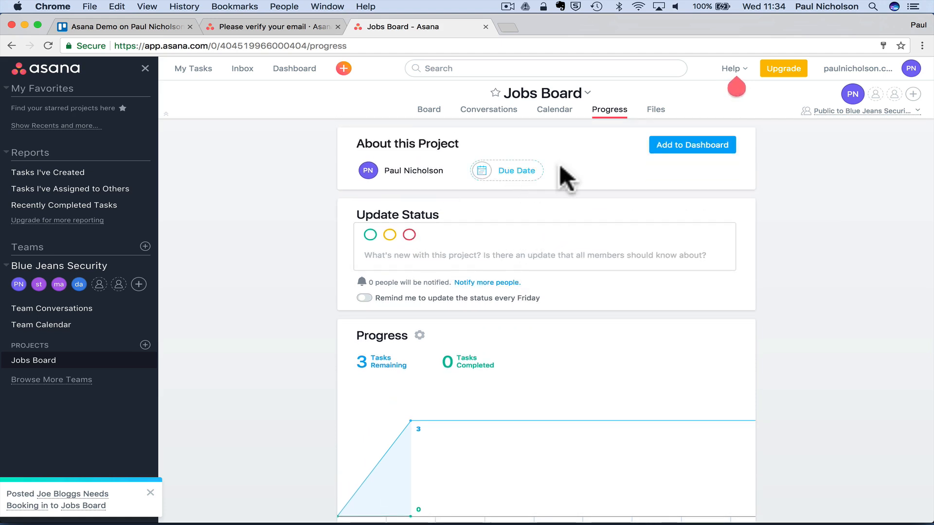
click(646, 115)
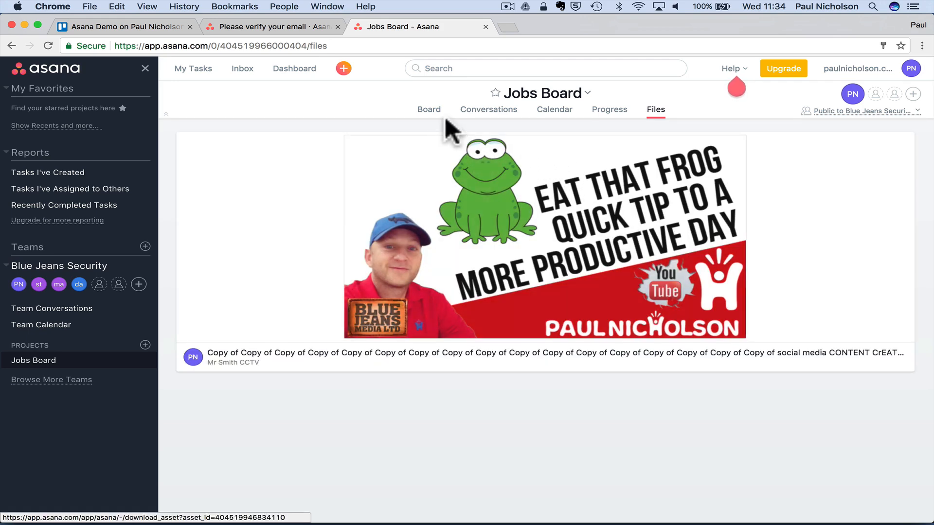
click(421, 112)
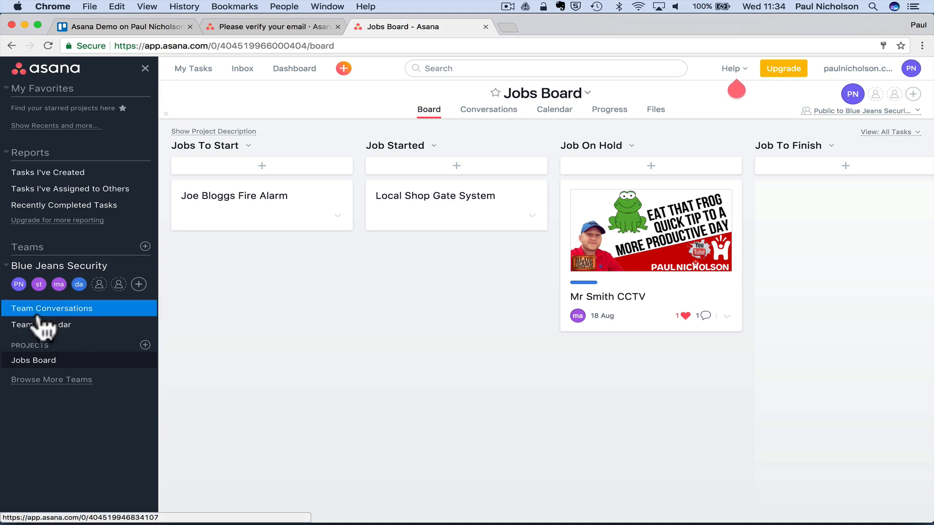
- Rename Blue Jeans Security to Blue Jeans Security Install Team through Edit Team Settings
click(68, 315)
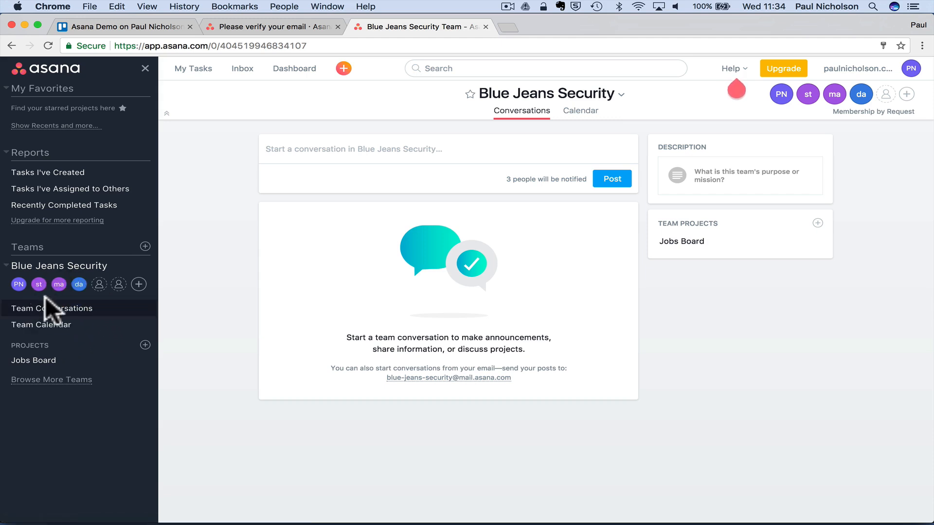
click(144, 265)
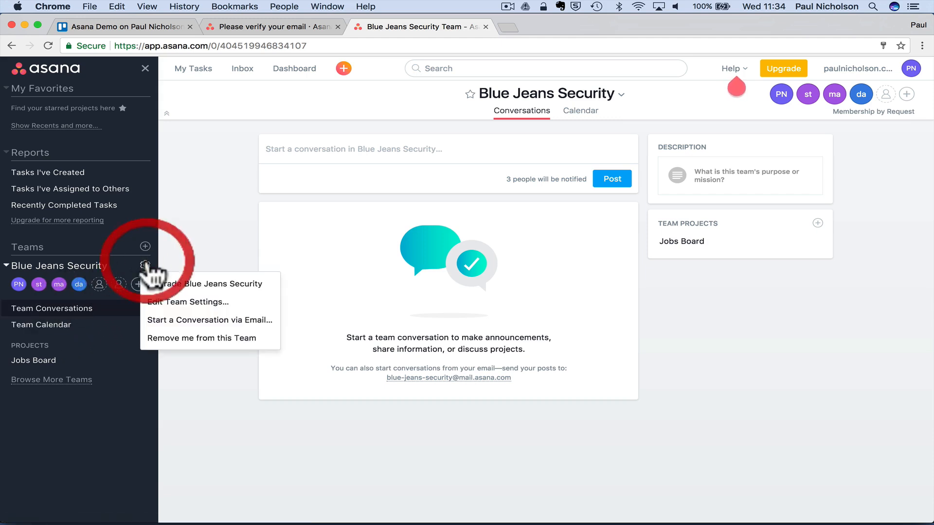
click(171, 303)
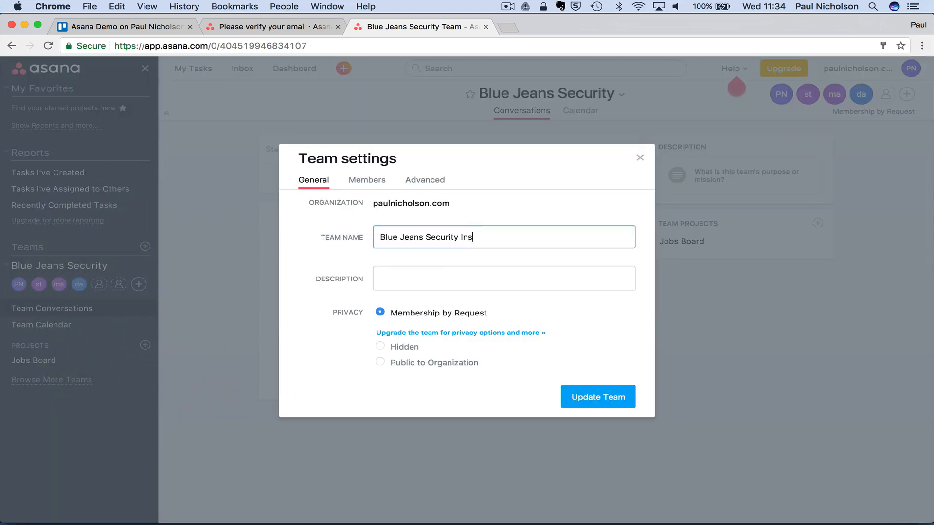
text(Install Team)
click(574, 393)
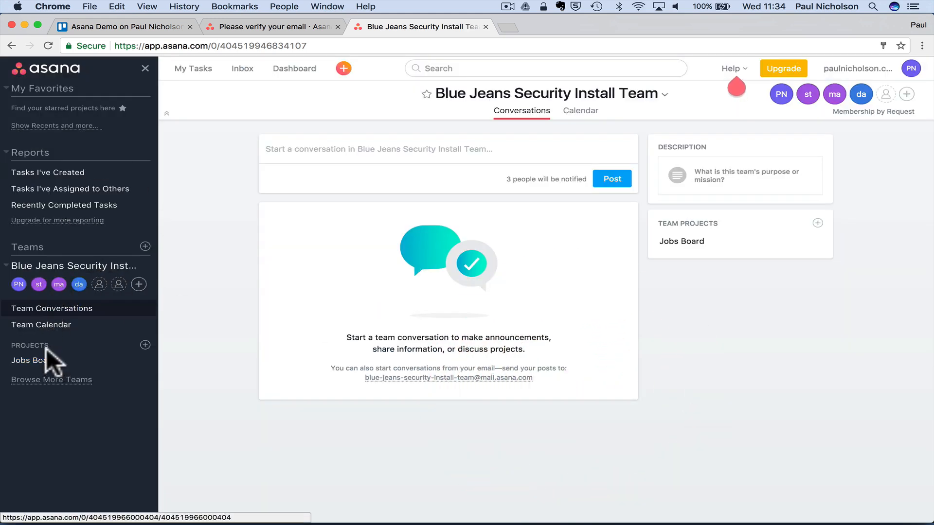
click(54, 360)
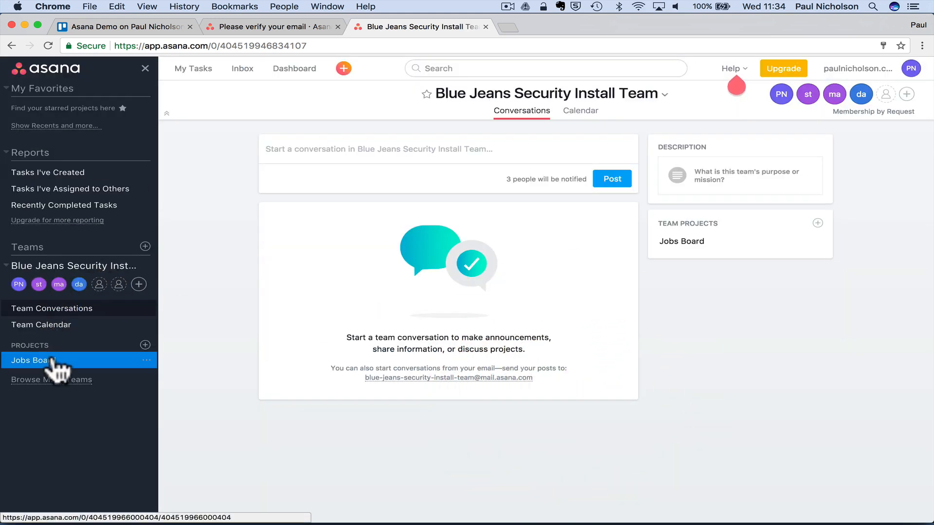
- Start a new team named Blue Jeans Security Account Dept with description Accounts
click(145, 246)
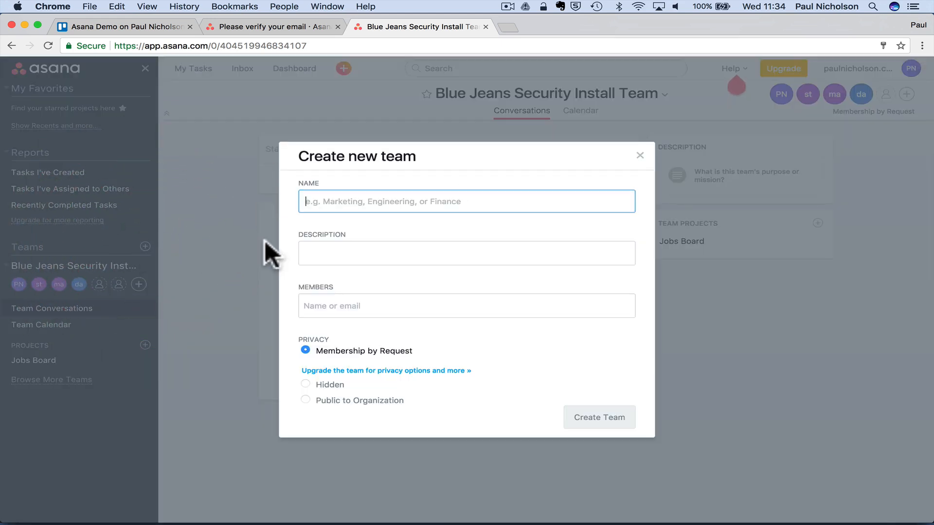
click(335, 201)
text(Blue J)
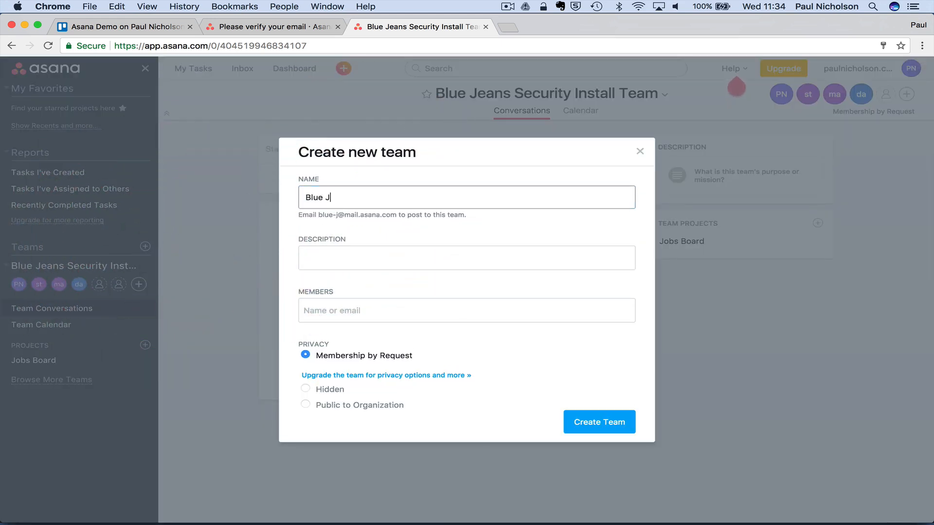
text(eans Securi)
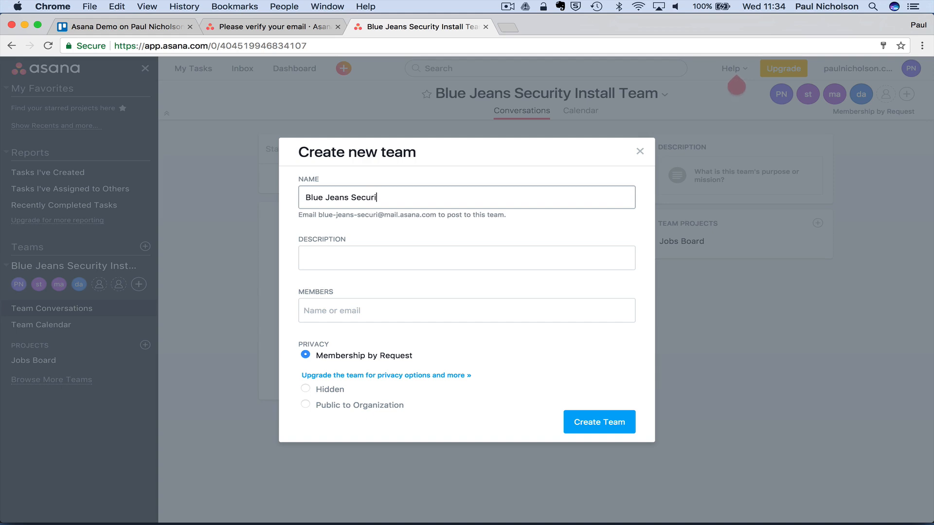
text(ty Account Dept)
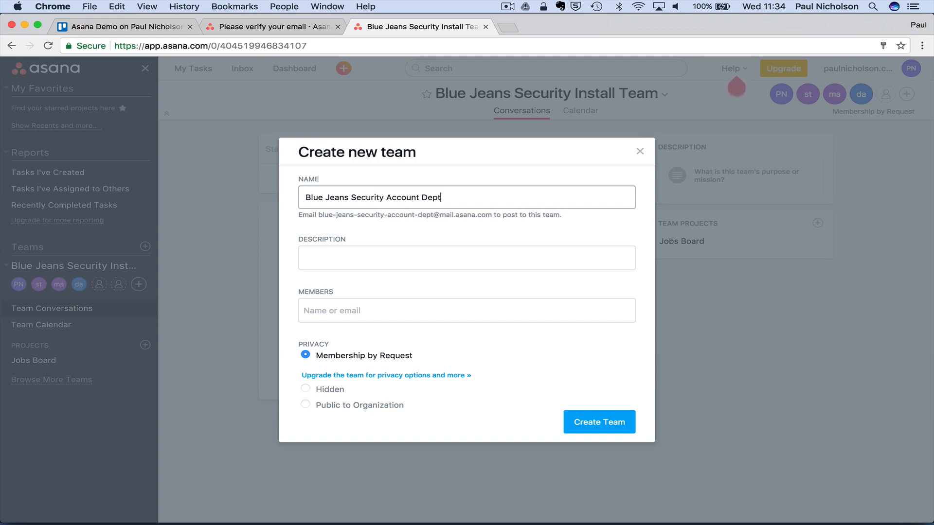
click(389, 260)
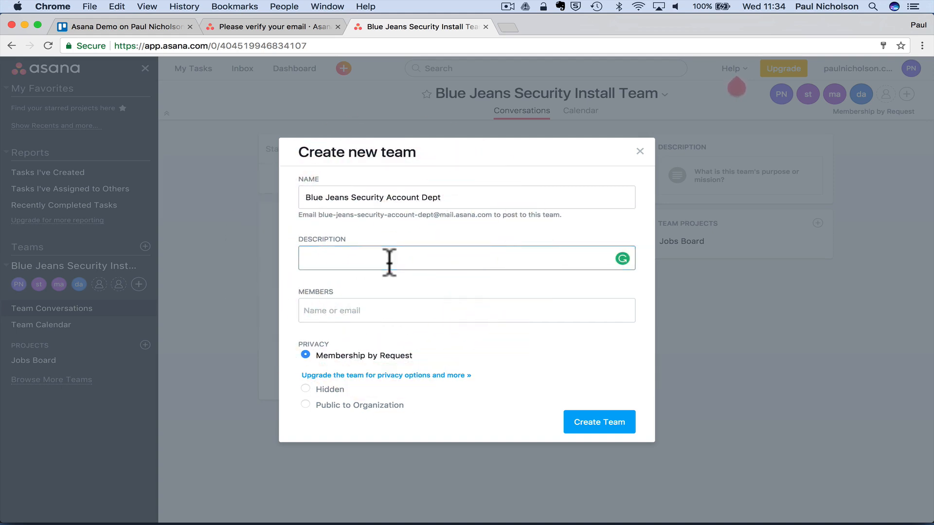
text(Accounts)
- Add two suggested teammates as members and create the team
key(Tab)
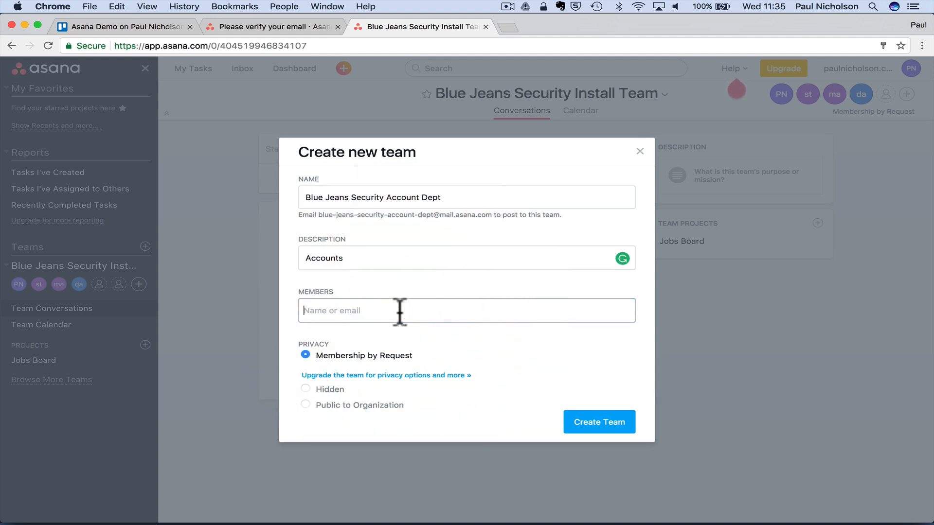
text(paul)
click(400, 335)
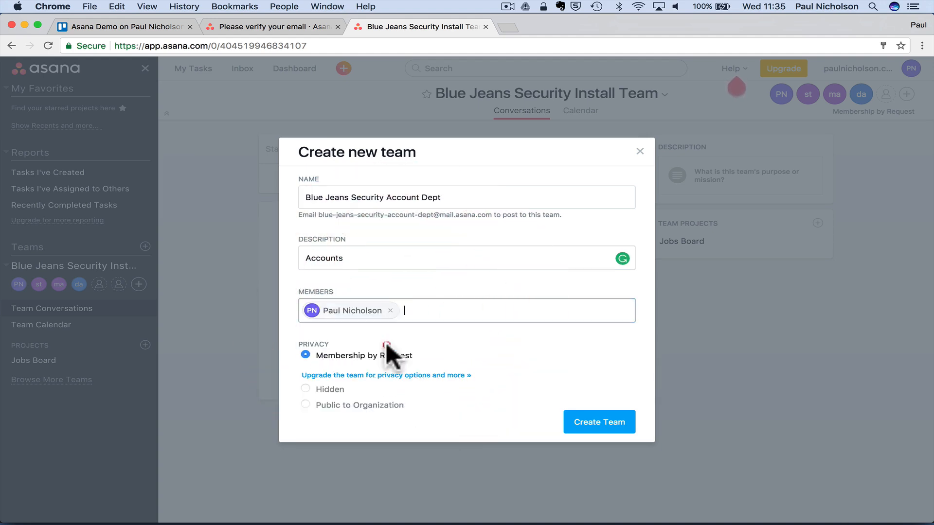
text(steve)
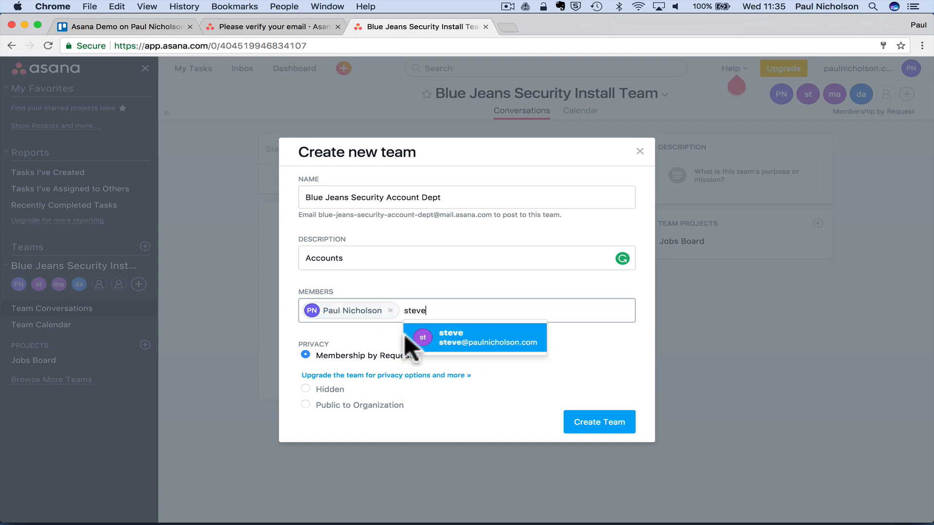
click(440, 332)
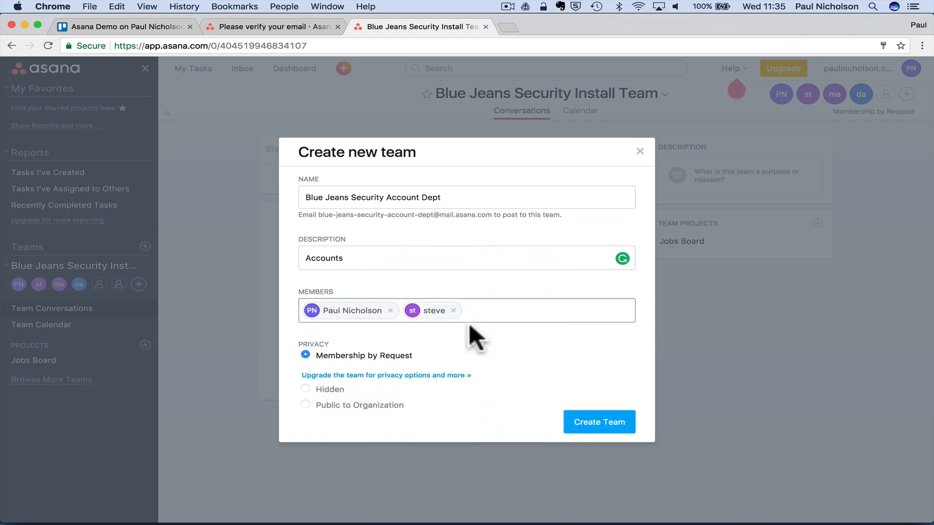
text(acc)
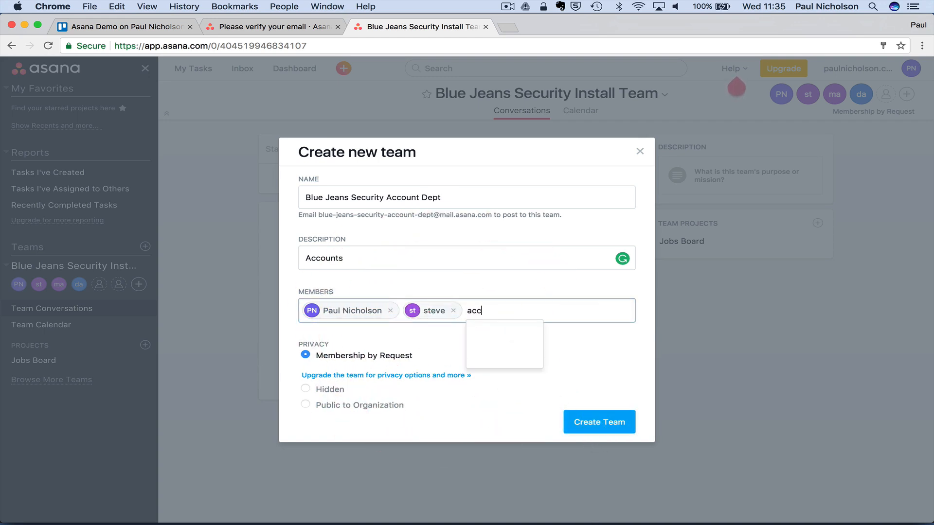
key(BackSpace)
key(BackSpace)
key(BackSpace)
key(BackSpace)
key(BackSpace)
key(BackSpace)
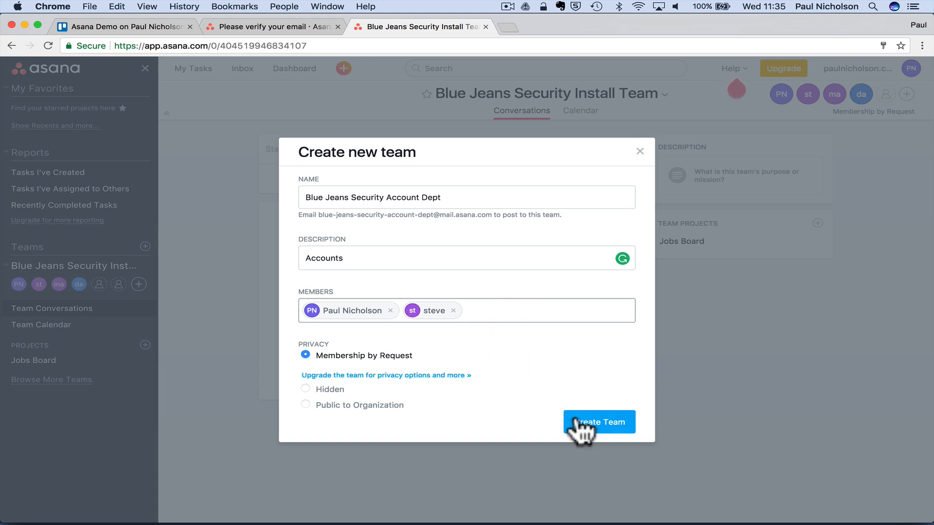
click(594, 421)
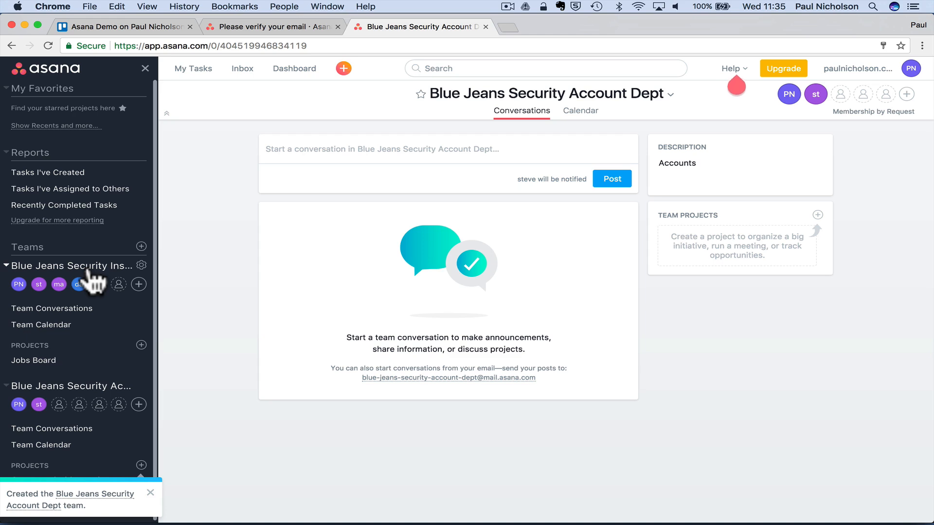
- Rename the Install team to 'Install Team' by removing the 'Blue Jeans Security' prefix
click(141, 265)
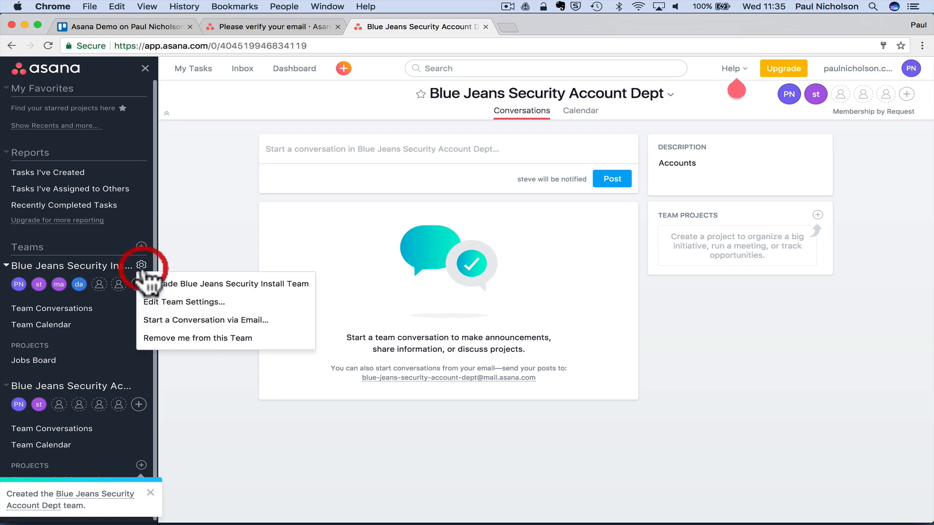
click(182, 298)
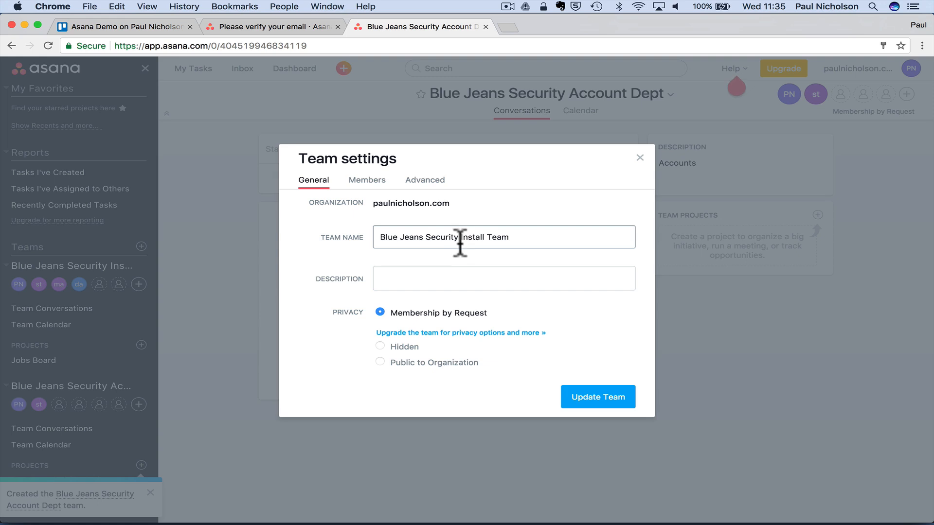
drag(455, 237, 298, 220)
key(BackSpace)
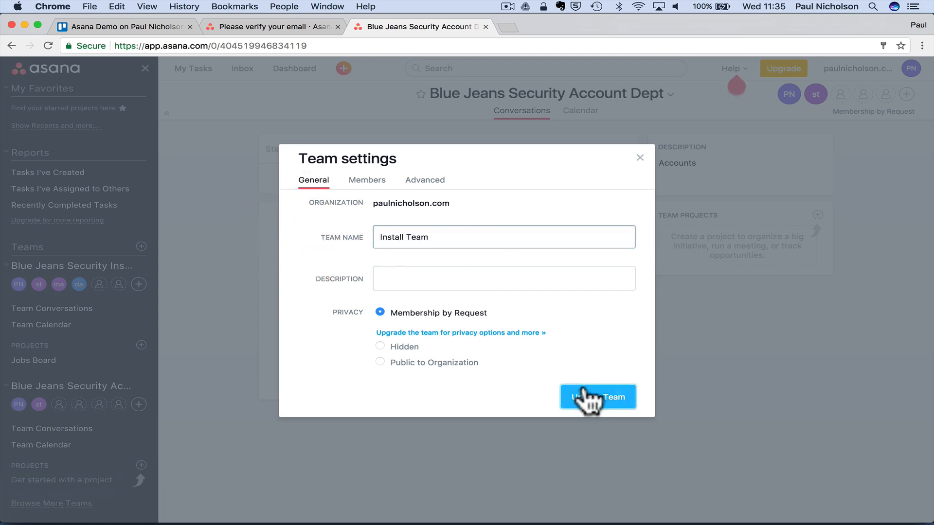
click(590, 398)
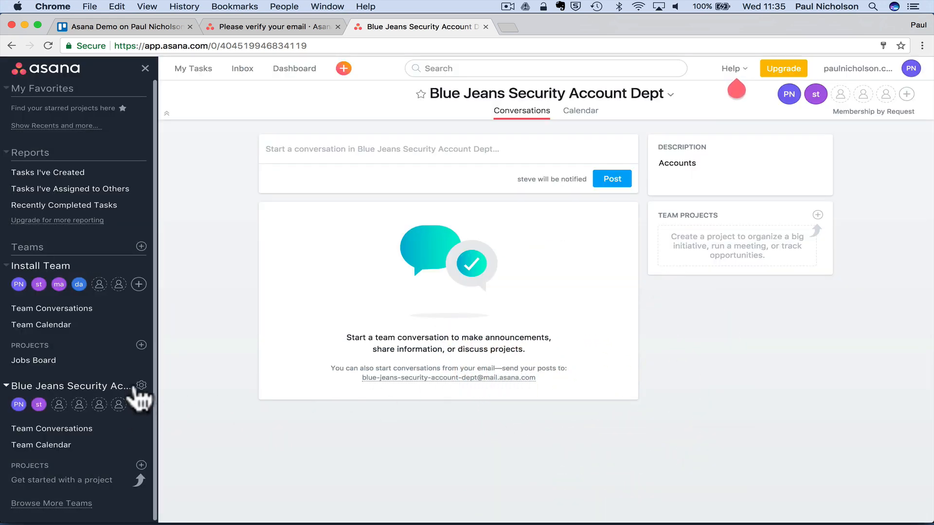
- Rename the accounts team to 'Account Dept' by removing the 'Blue Jeans Security' prefix
click(141, 386)
click(229, 423)
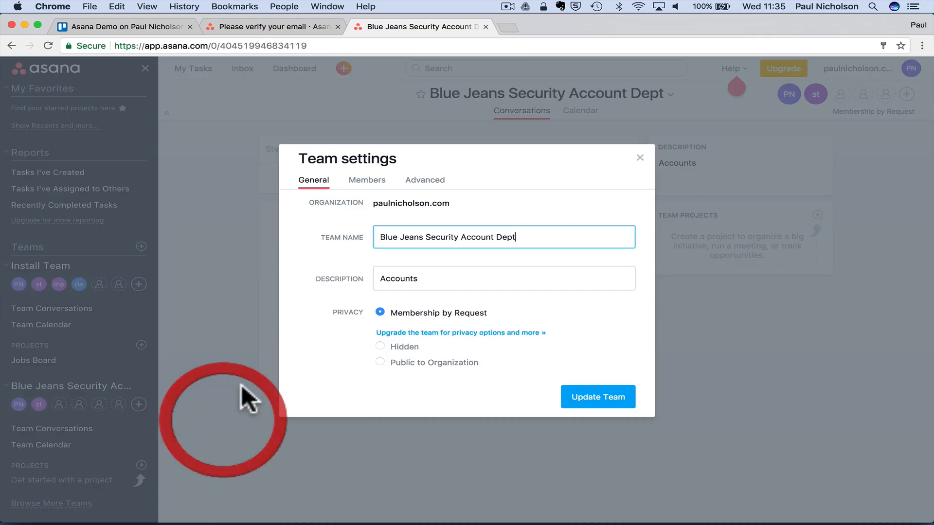
drag(462, 236, 357, 239)
key(BackSpace)
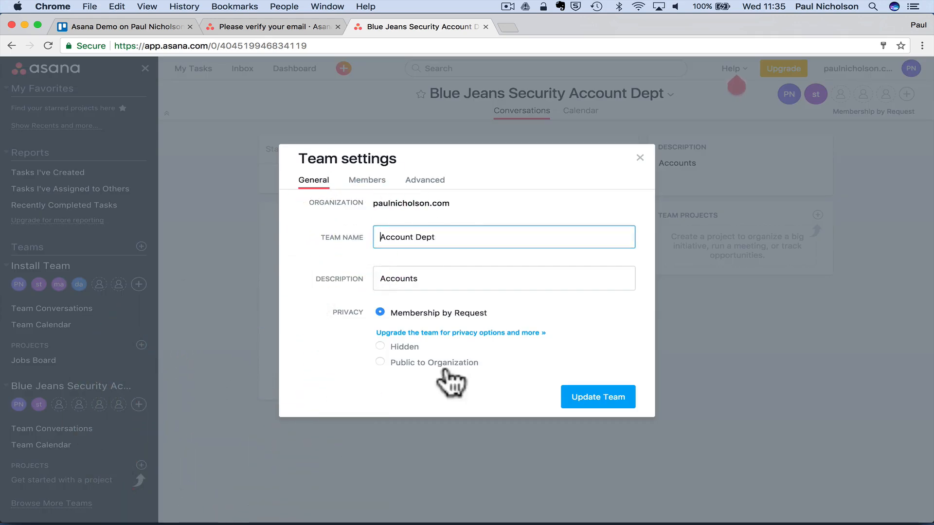
click(608, 392)
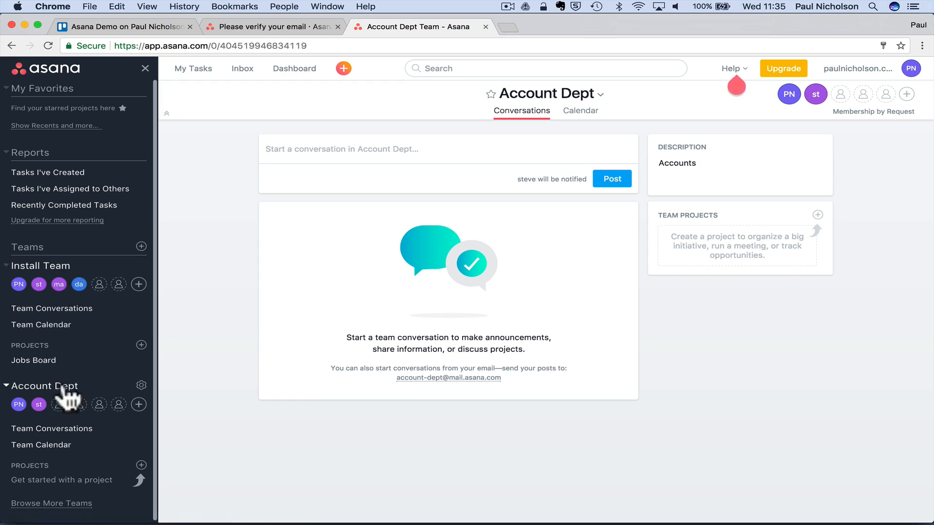
scroll(81, 455, down, 1)
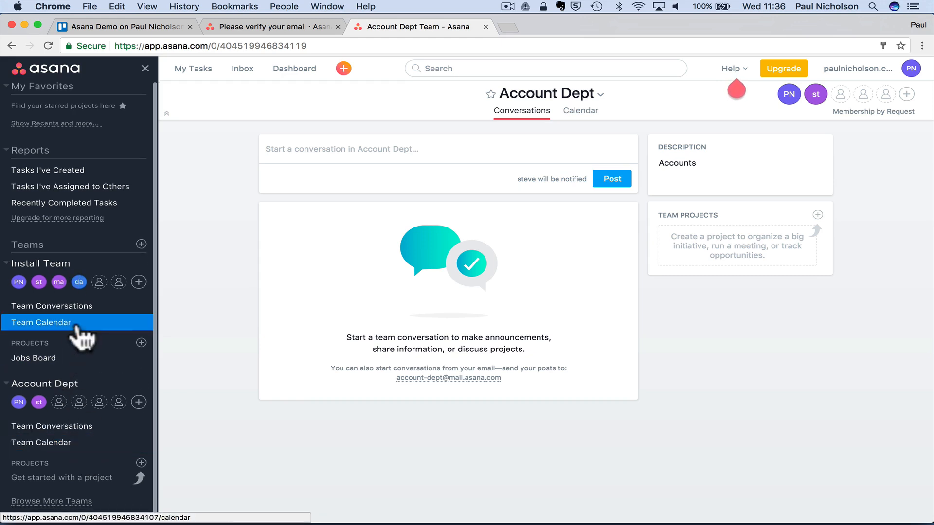
scroll(84, 326, up, 1)
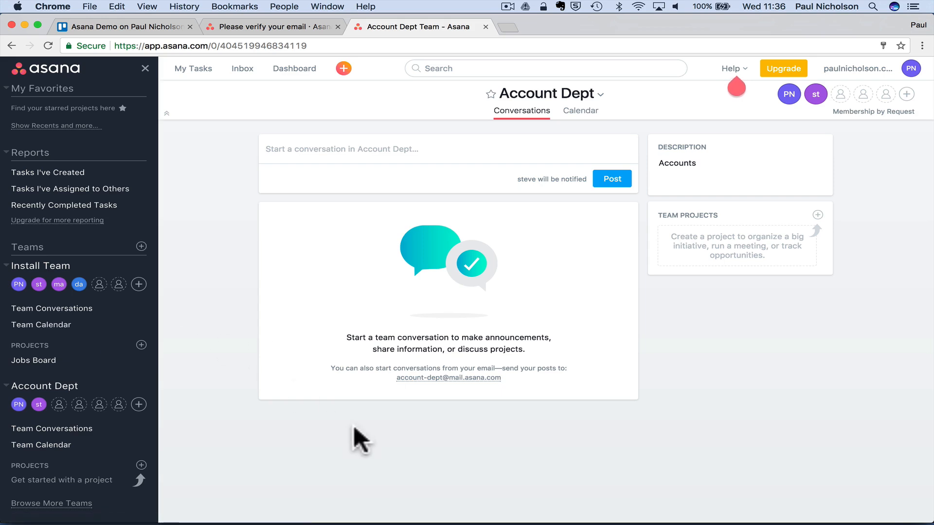
- Find the Asana workspace invitation email in Mail and copy its Accept Invite link
mouse_move(553, 520)
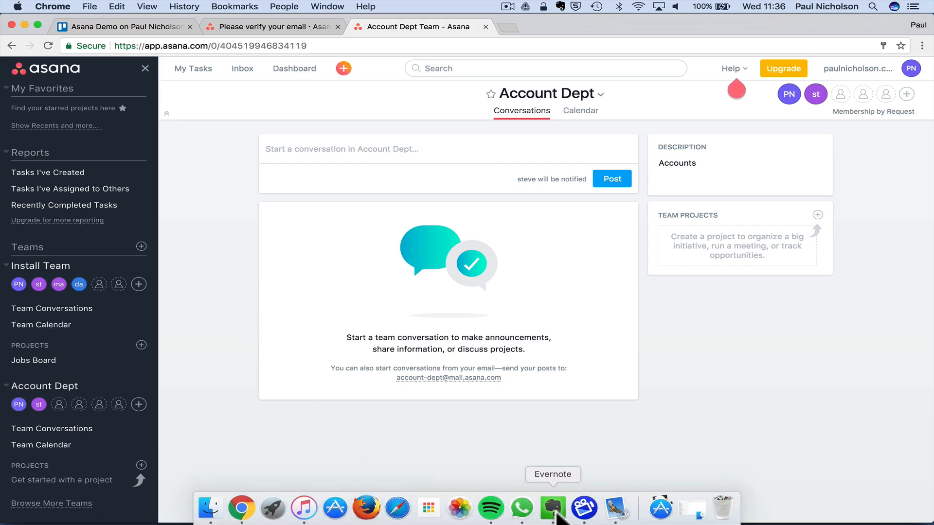
click(615, 508)
click(161, 186)
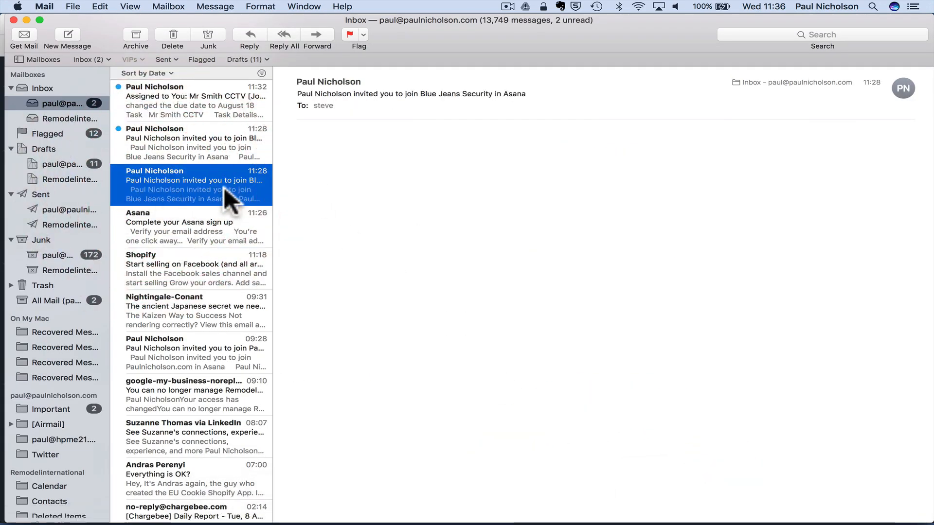
click(174, 155)
click(179, 110)
click(184, 141)
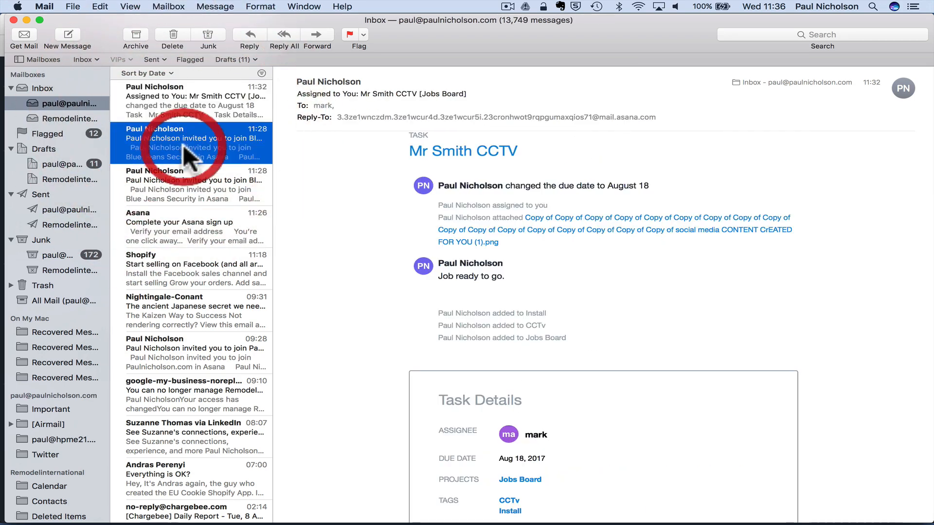
click(204, 110)
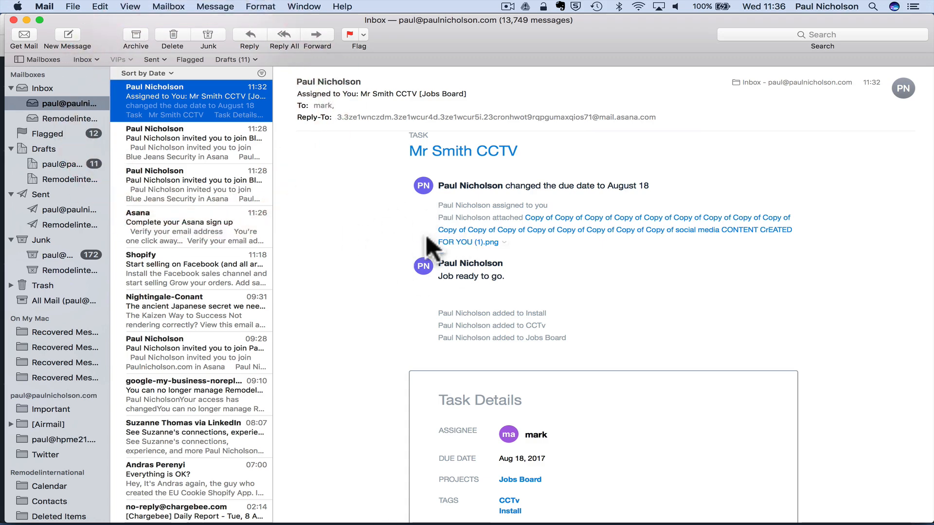
click(156, 144)
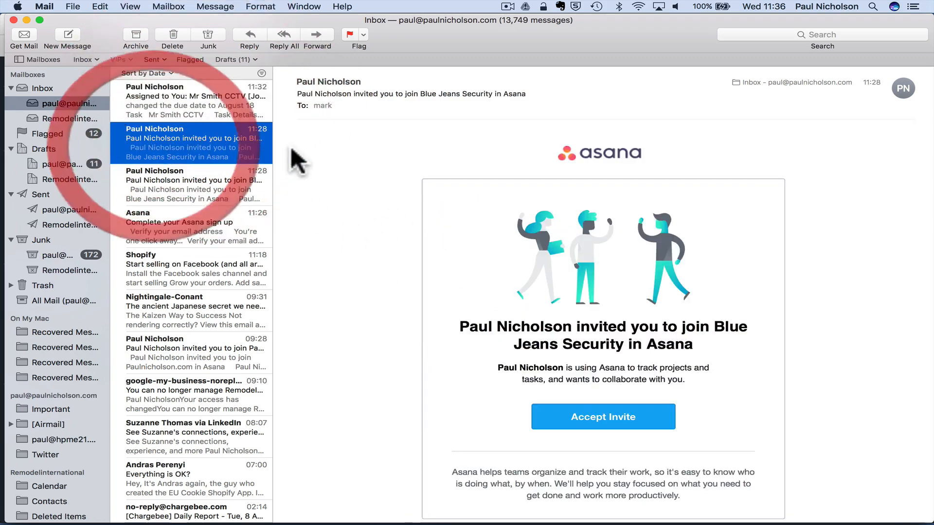
right_click(574, 411)
click(586, 436)
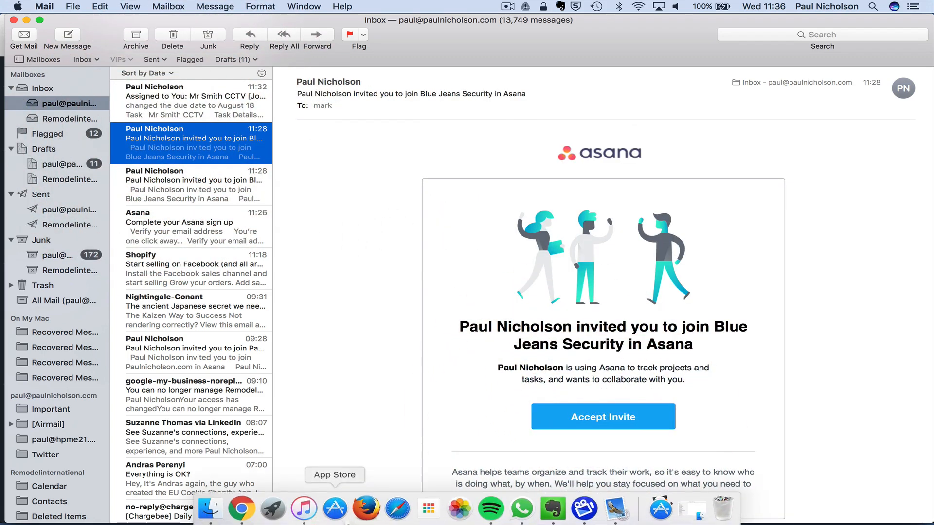
- Open the invitation link in Safari and continue past the Asana welcome page
click(392, 505)
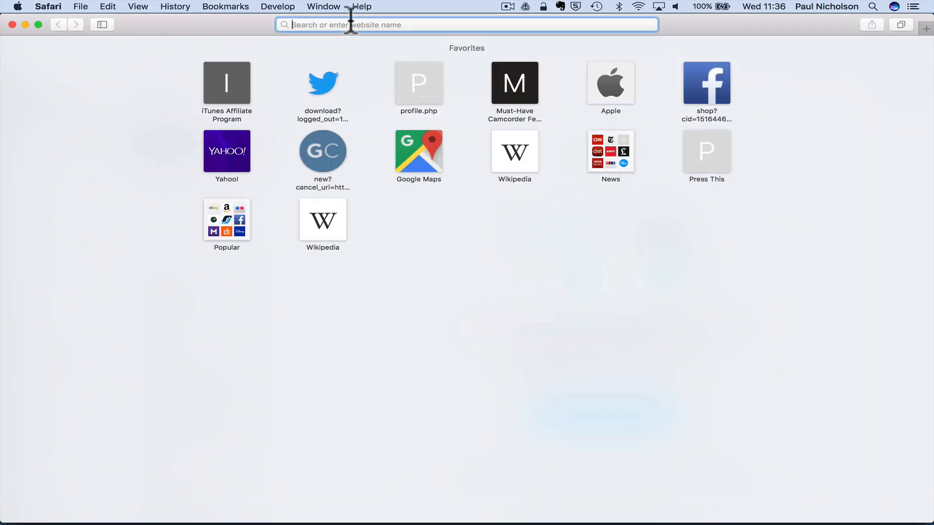
right_click(349, 26)
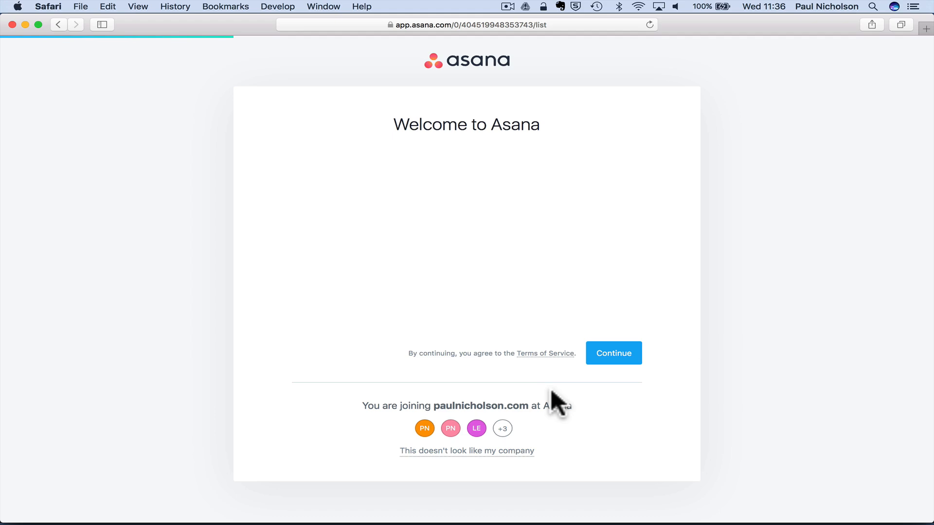
click(601, 359)
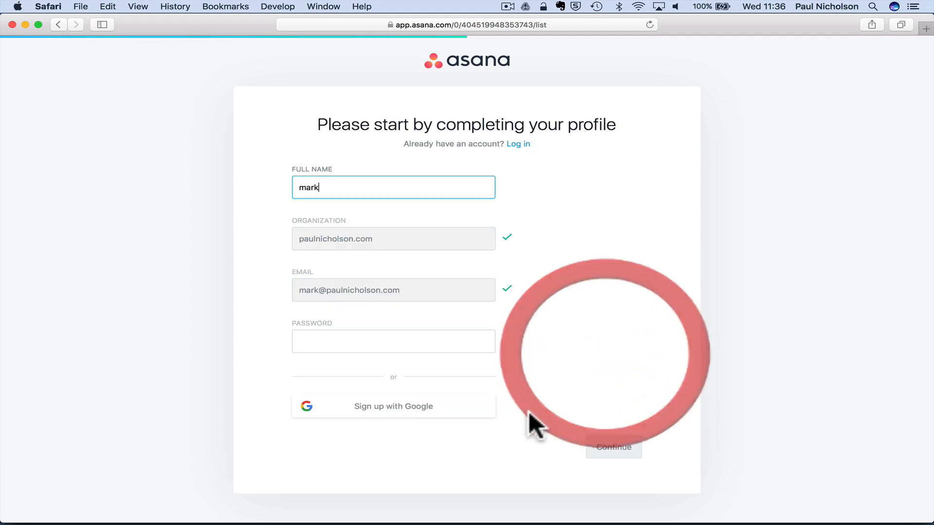
- Enter the new member's full name and a password, then request to join Account Dept
click(356, 197)
double_click(357, 197)
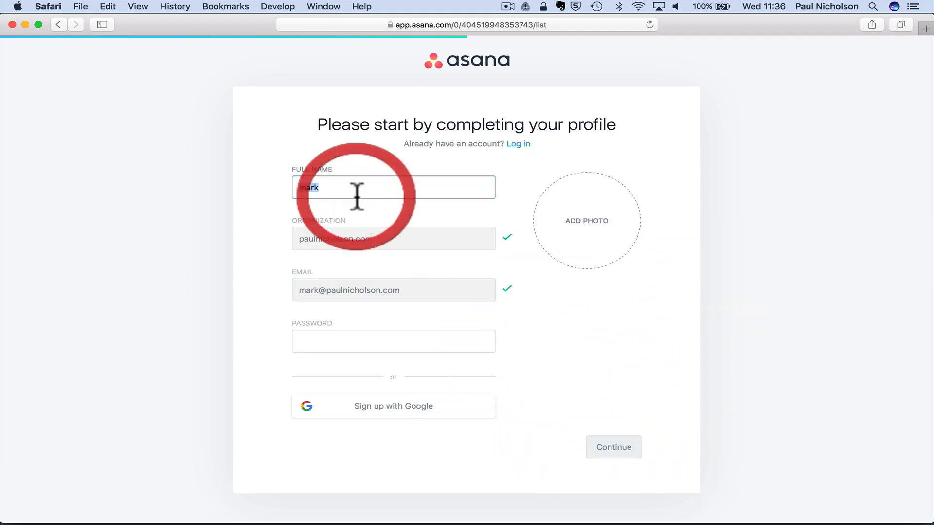
text(Ma)
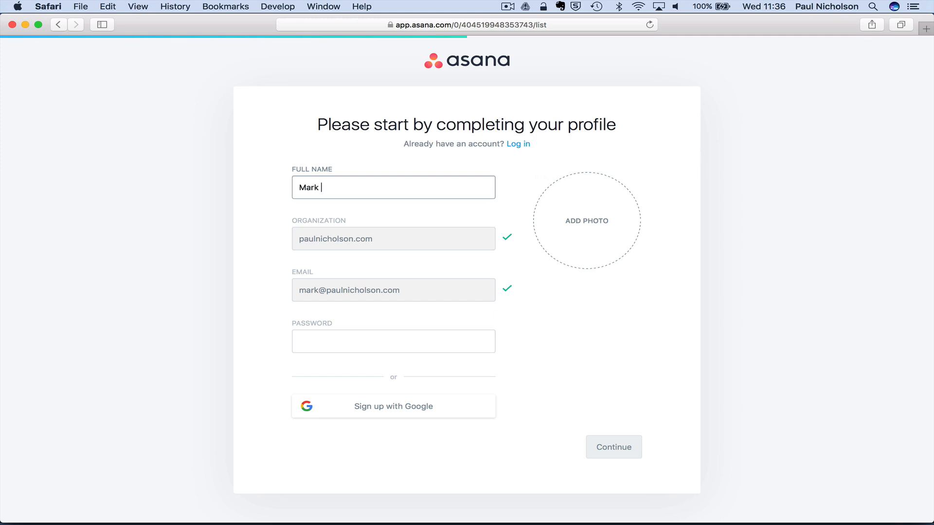
click(329, 341)
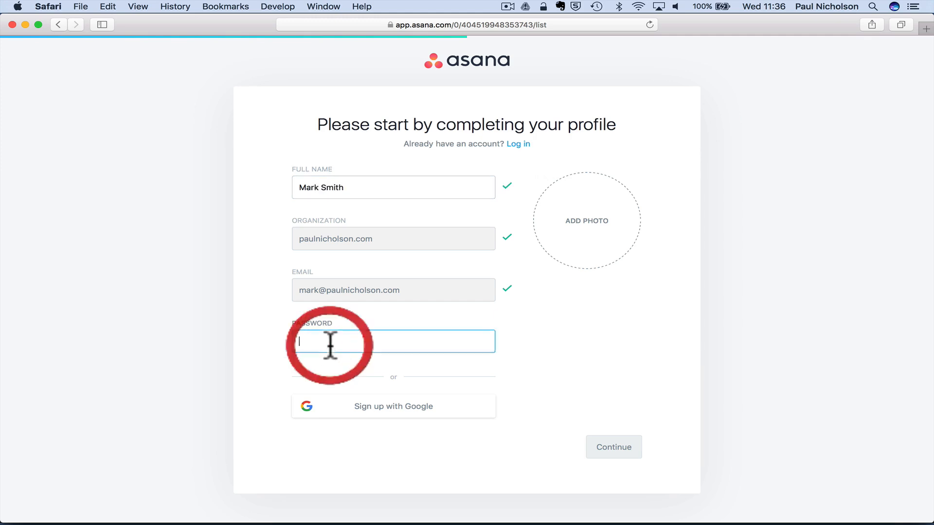
text(po)
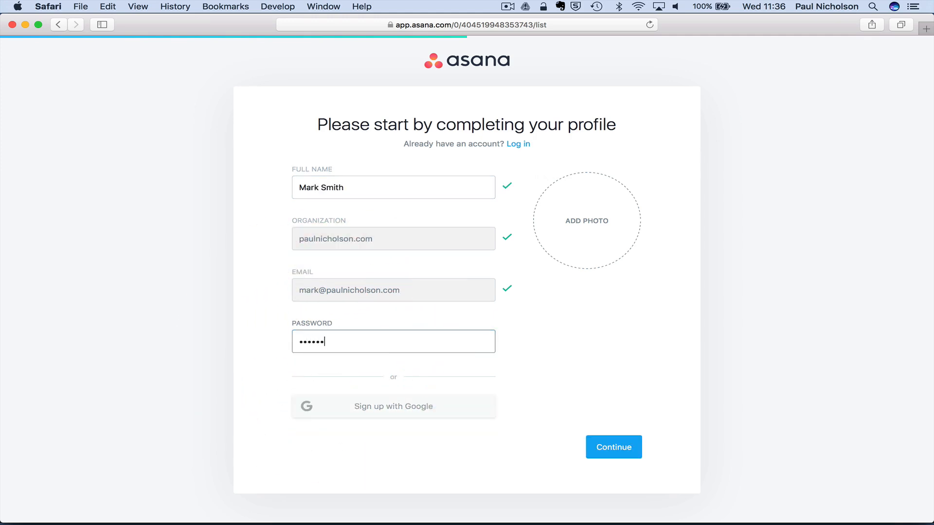
click(611, 452)
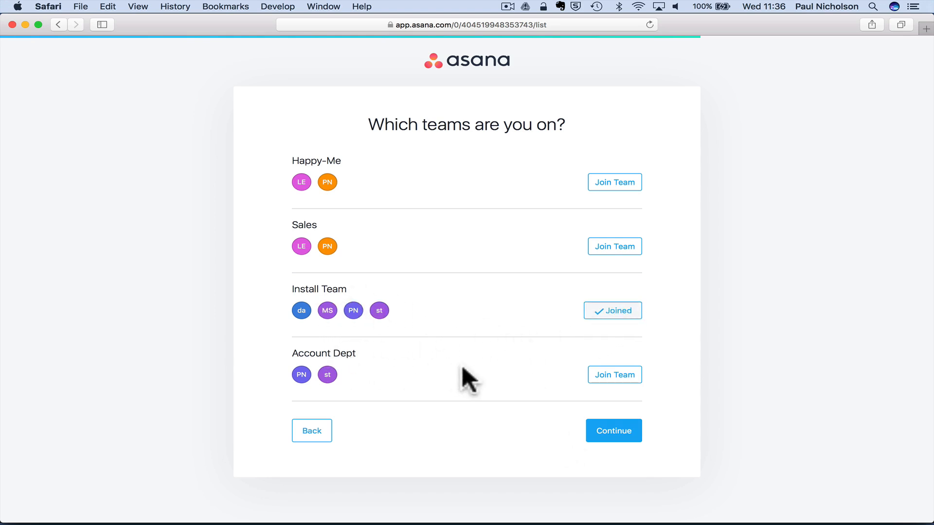
click(593, 375)
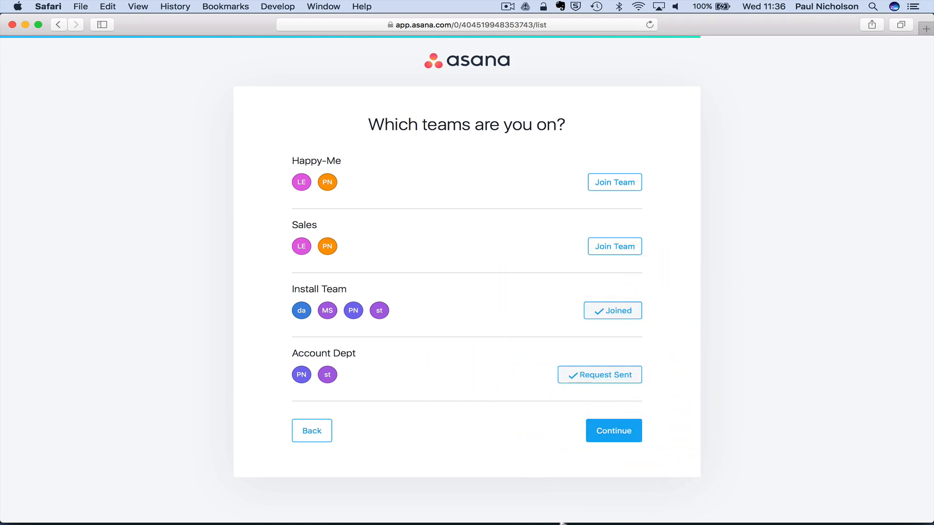
click(239, 507)
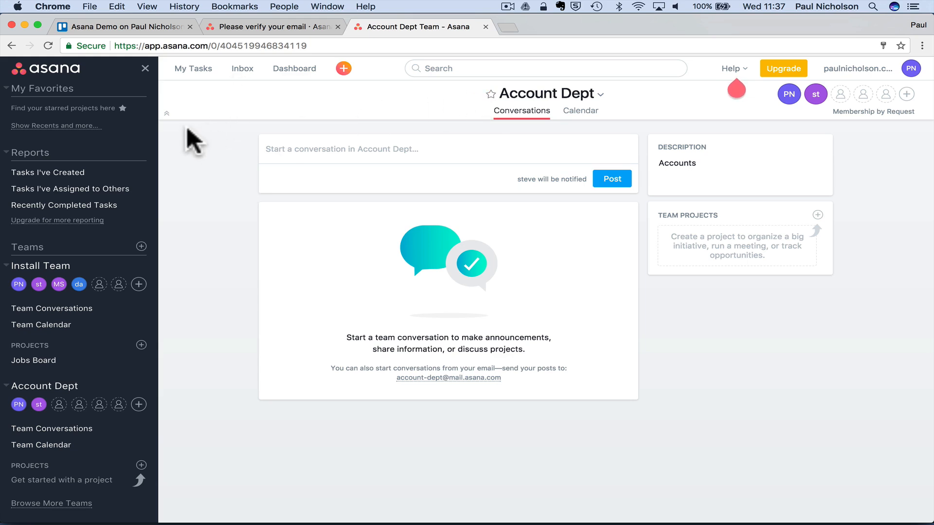
- Reload Account Dept, then approve the join request from Mail's Approval needed email
click(219, 175)
click(48, 45)
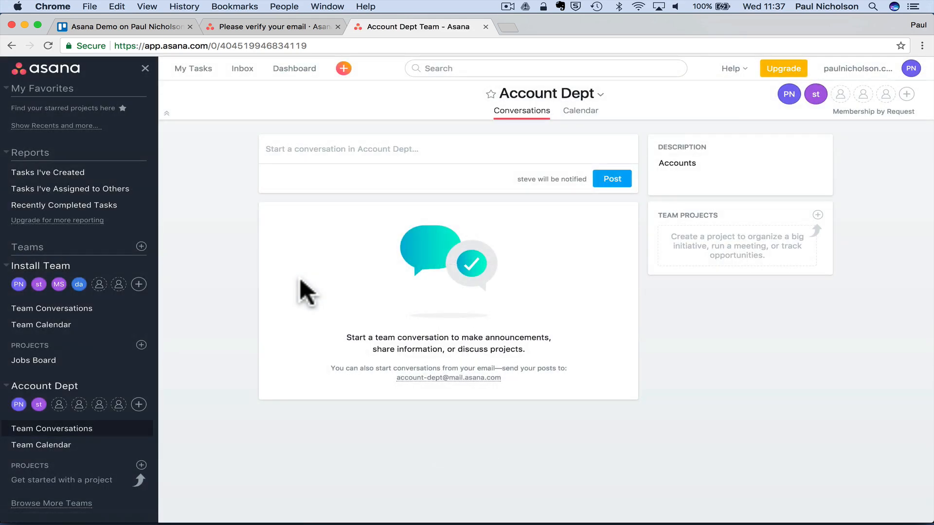
mouse_move(346, 524)
click(625, 509)
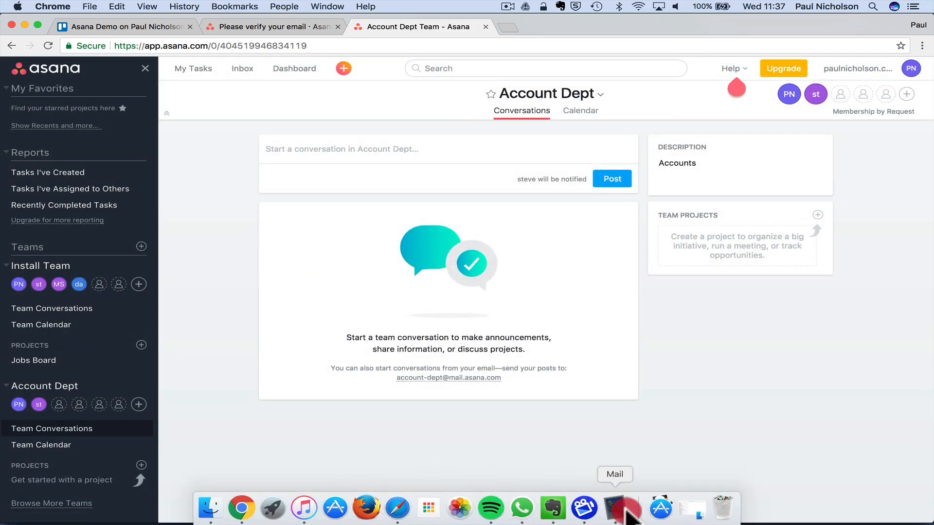
click(189, 138)
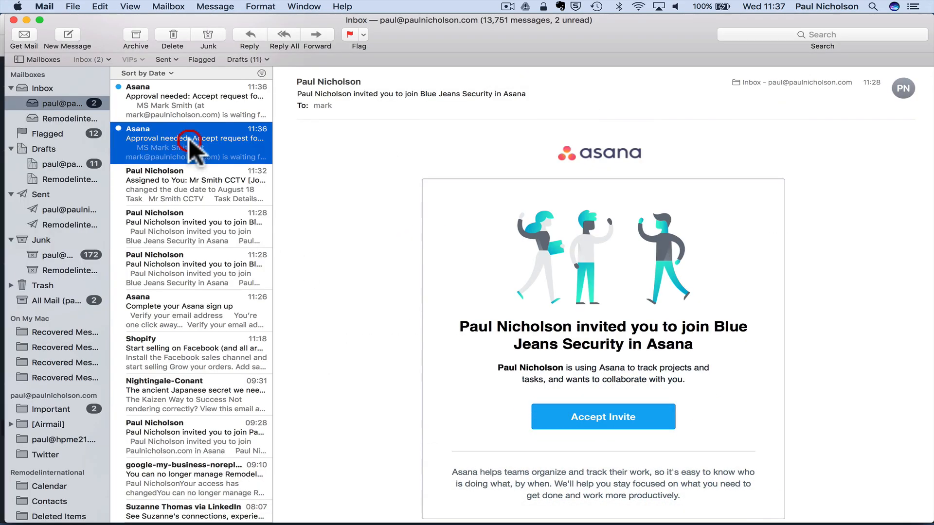
click(191, 102)
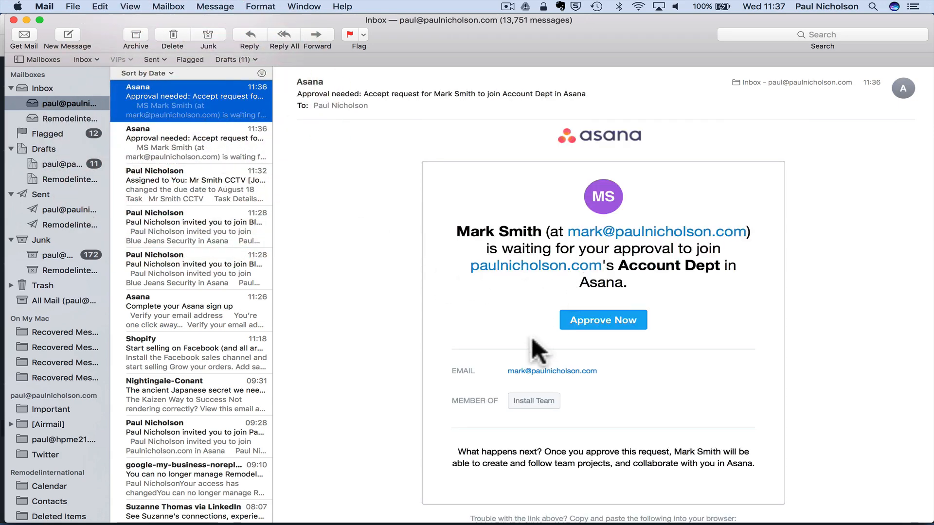
click(594, 319)
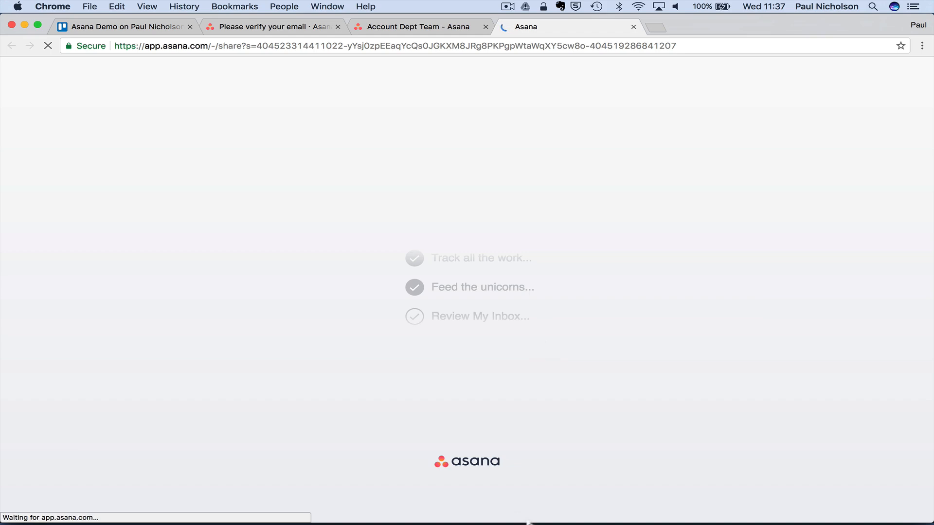
- Check the Account Dept member avatars, then return to the new member's Safari session
mouse_move(527, 523)
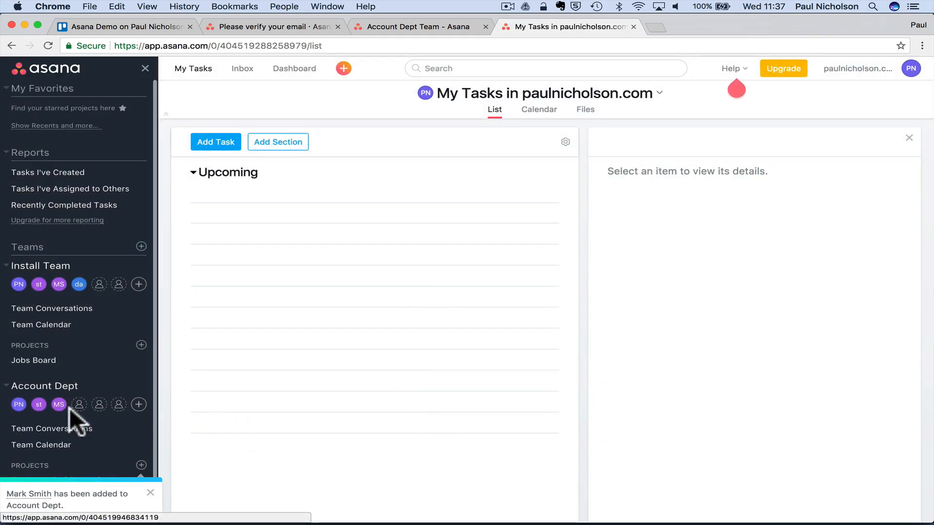
mouse_move(58, 410)
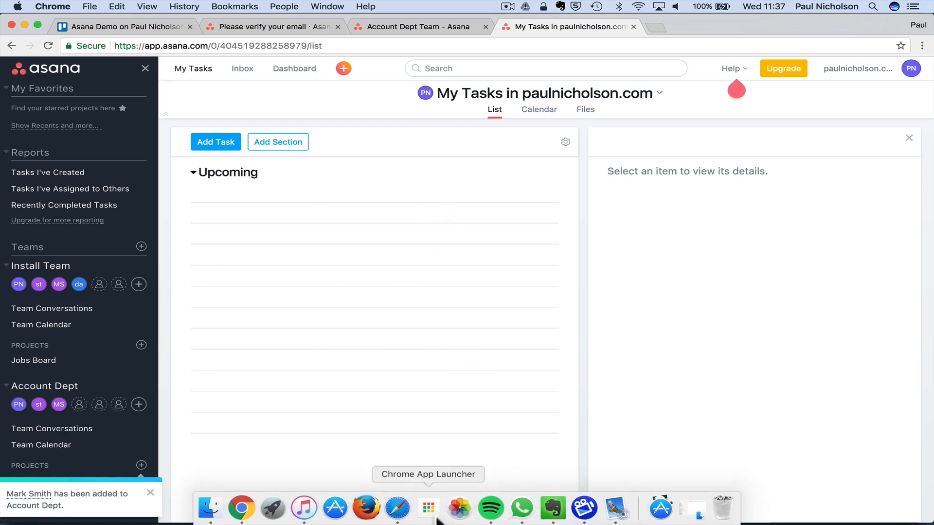
click(397, 508)
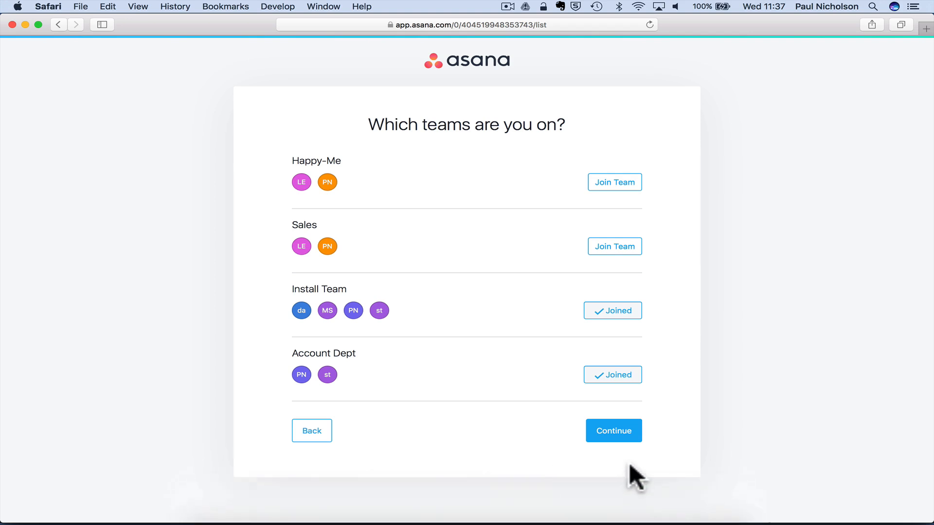
- As the new member, comment 'Yeah started work. All good.' on the Mr Smith CCTV task
click(607, 437)
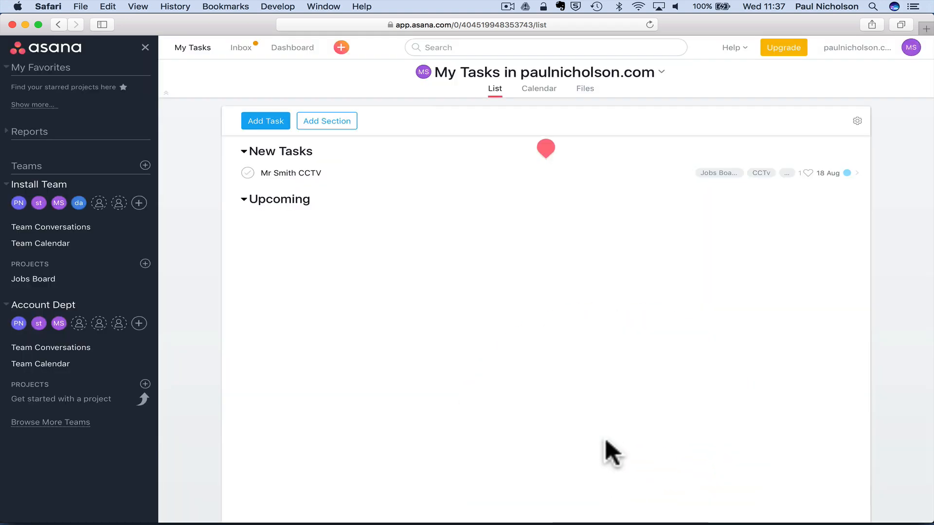
click(236, 55)
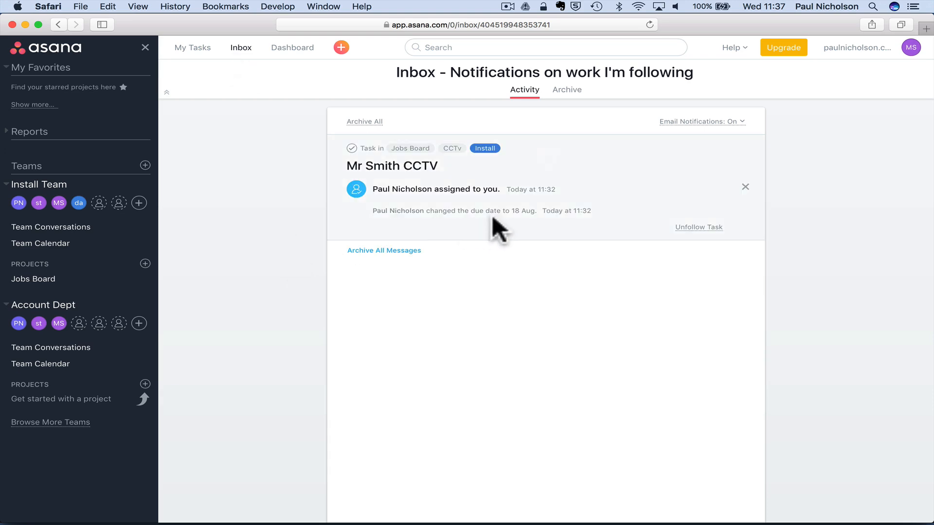
click(493, 214)
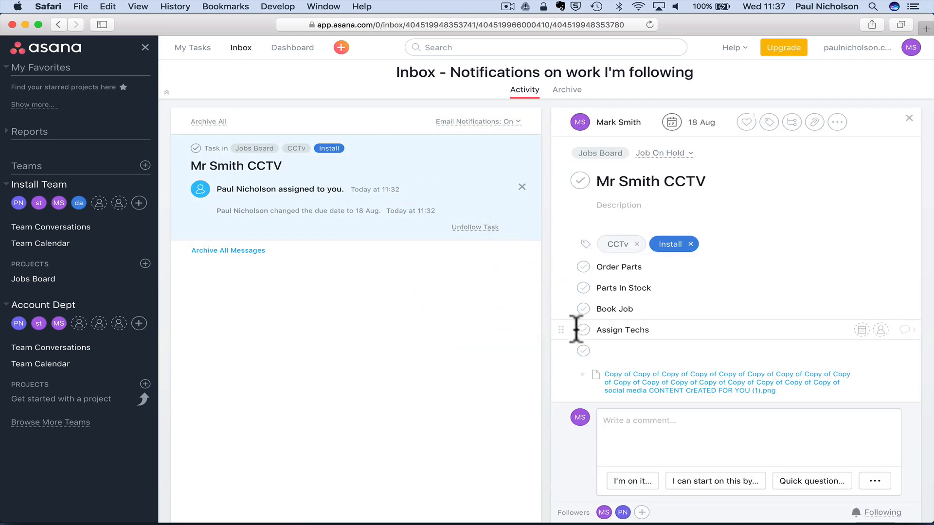
click(615, 416)
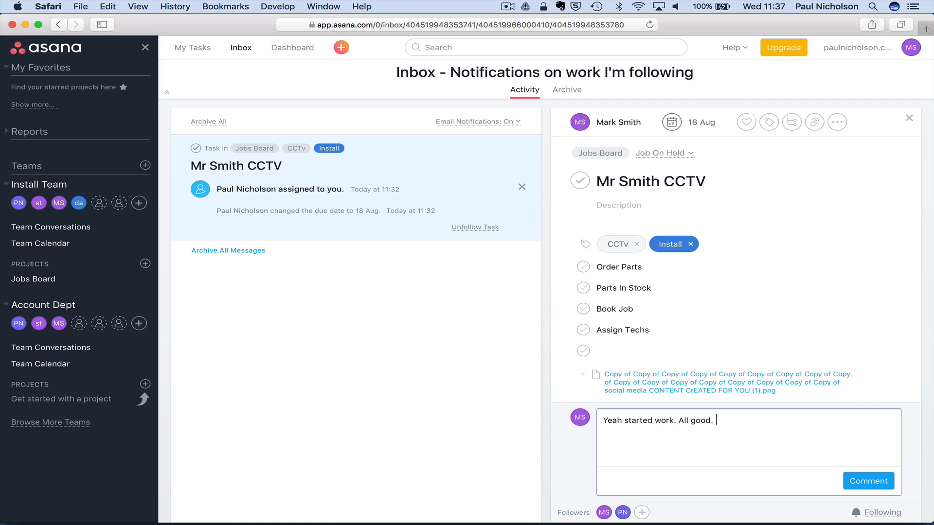
click(868, 481)
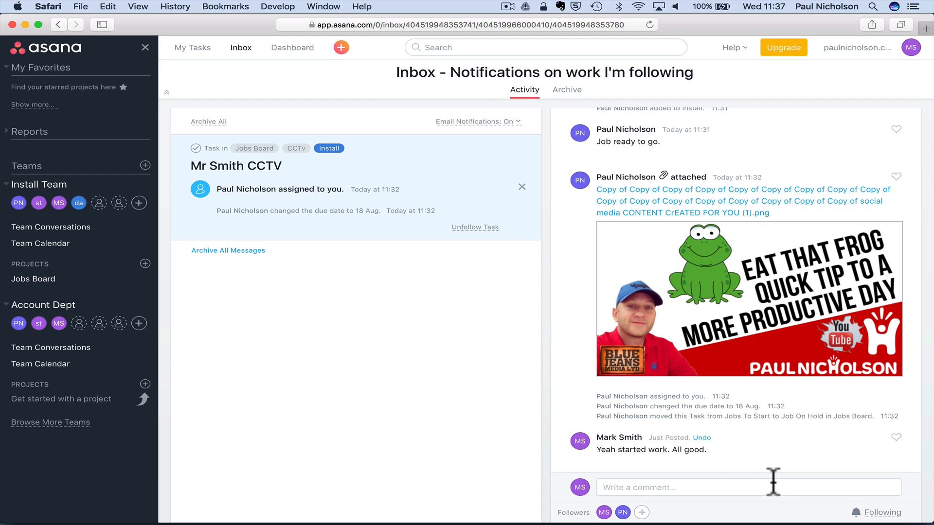
scroll(652, 258, up, 7)
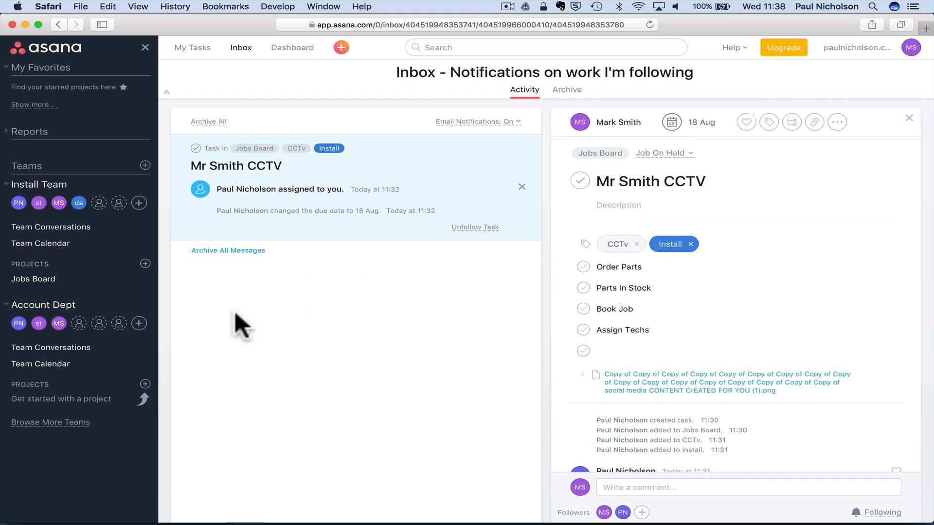
- Collapse the Account Dept and Install Team sidebar sections, then go back to the admin's Chrome session
click(6, 305)
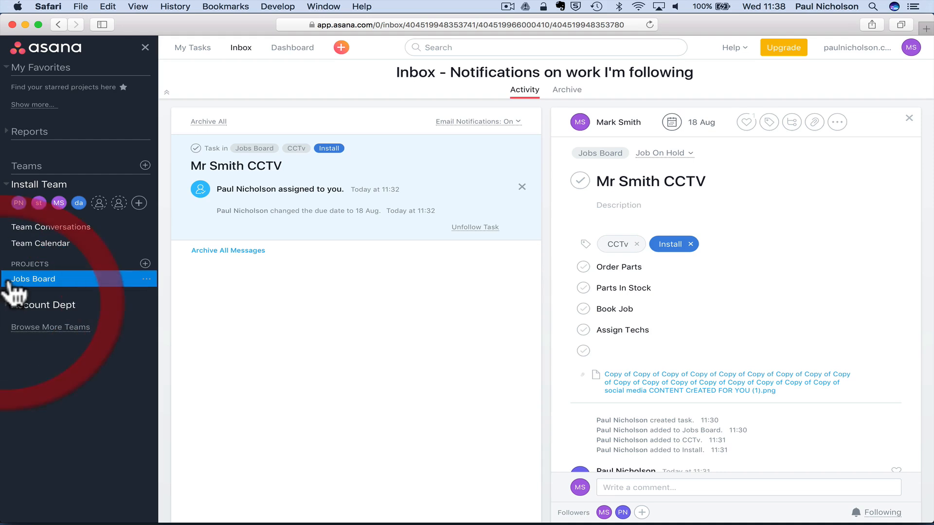
click(6, 183)
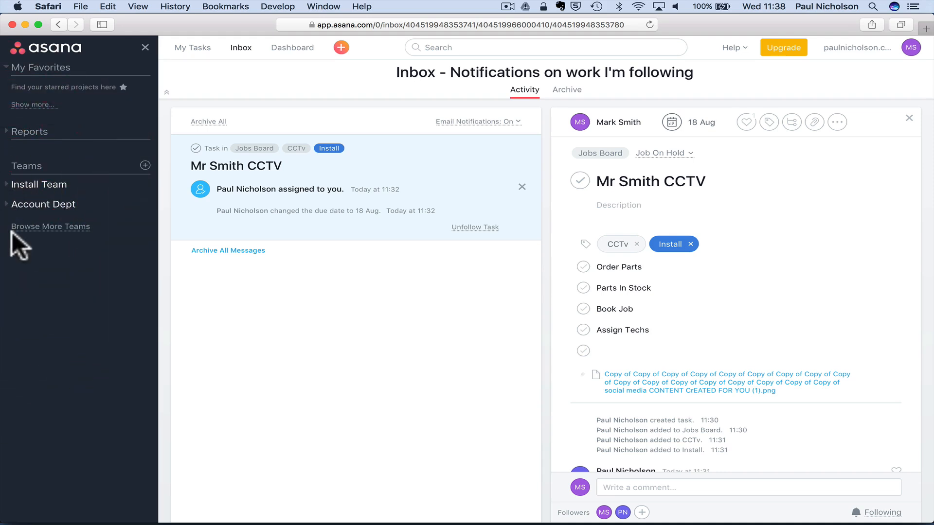
click(145, 165)
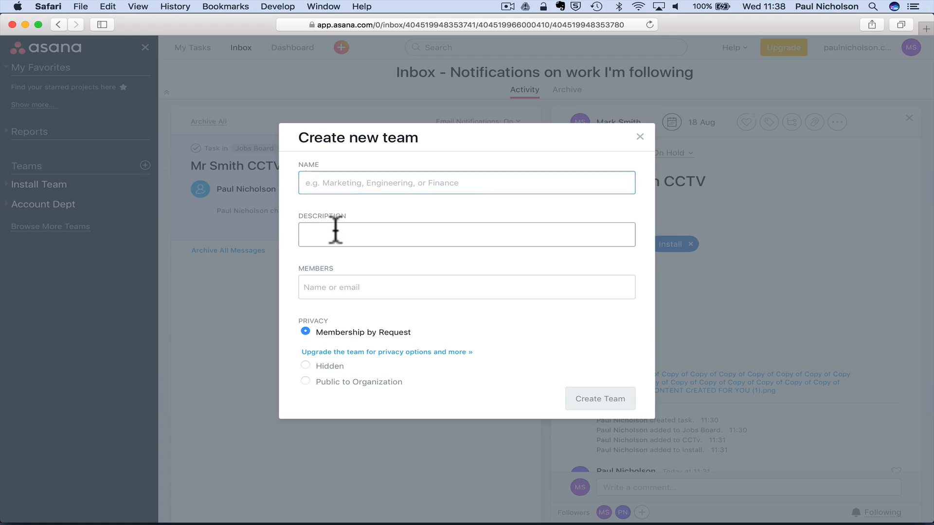
click(640, 137)
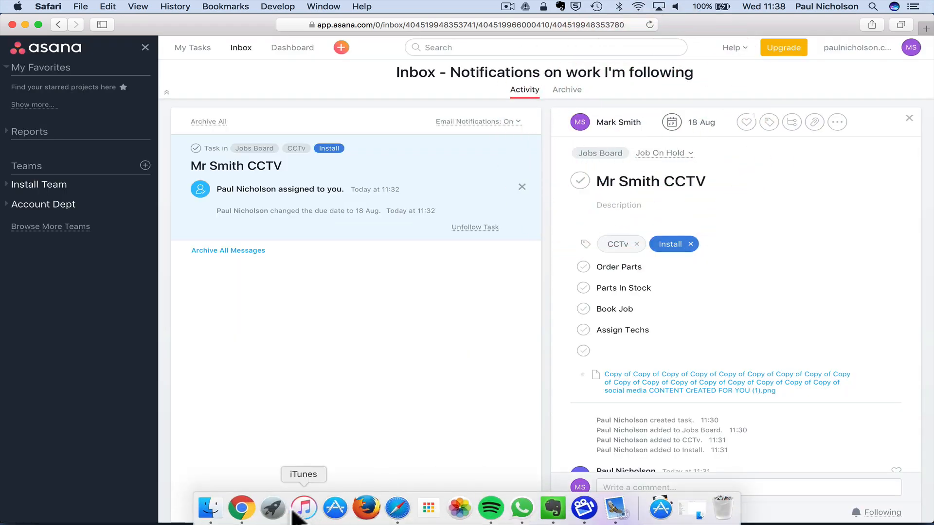
click(242, 519)
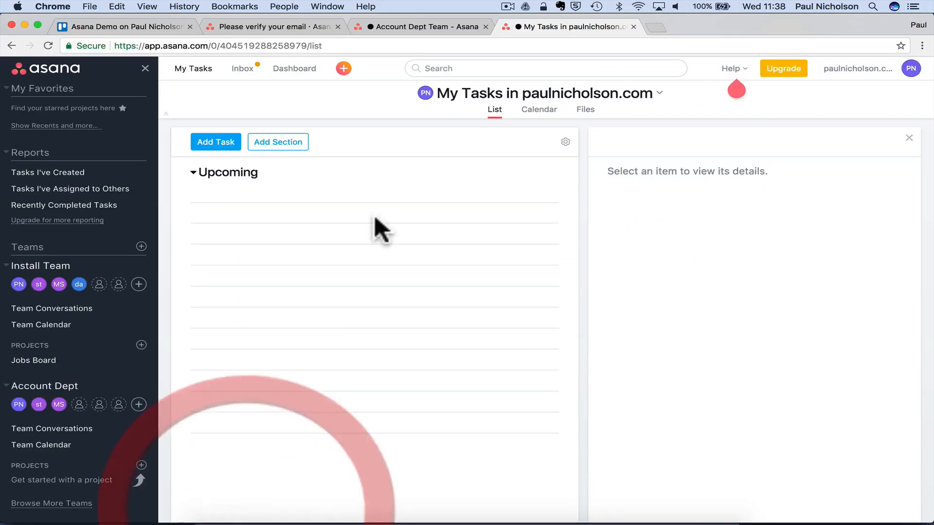
- Start a new team named 'City Centre CCTV Project' with description 'CCTV City Project'
click(12, 267)
click(9, 294)
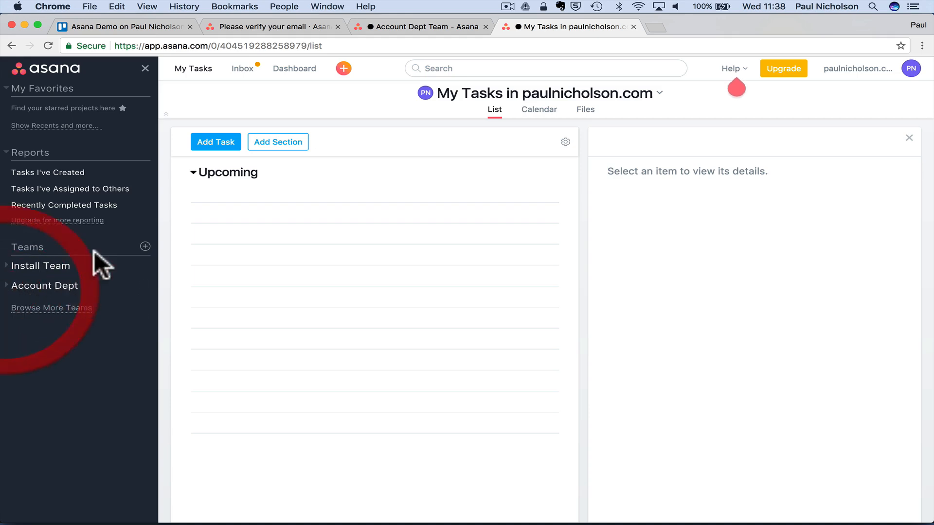
click(144, 246)
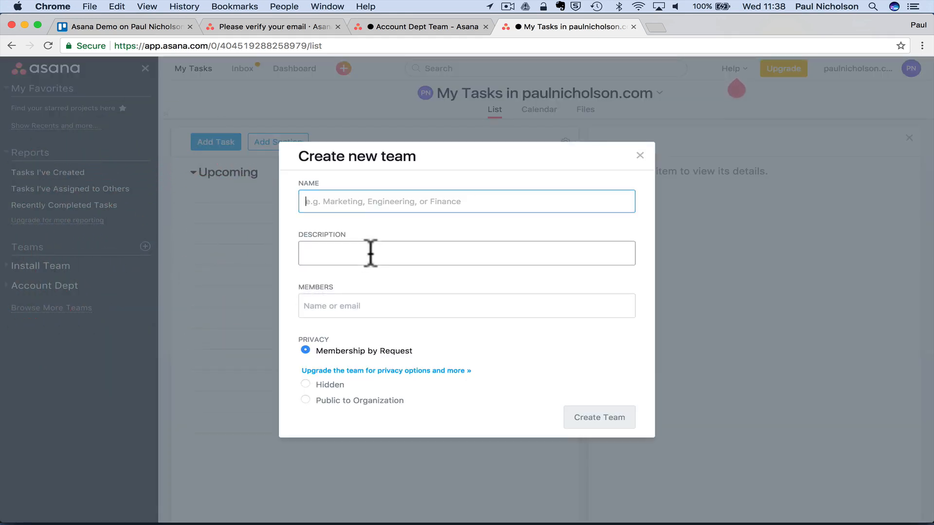
click(354, 201)
text(City C)
text(re)
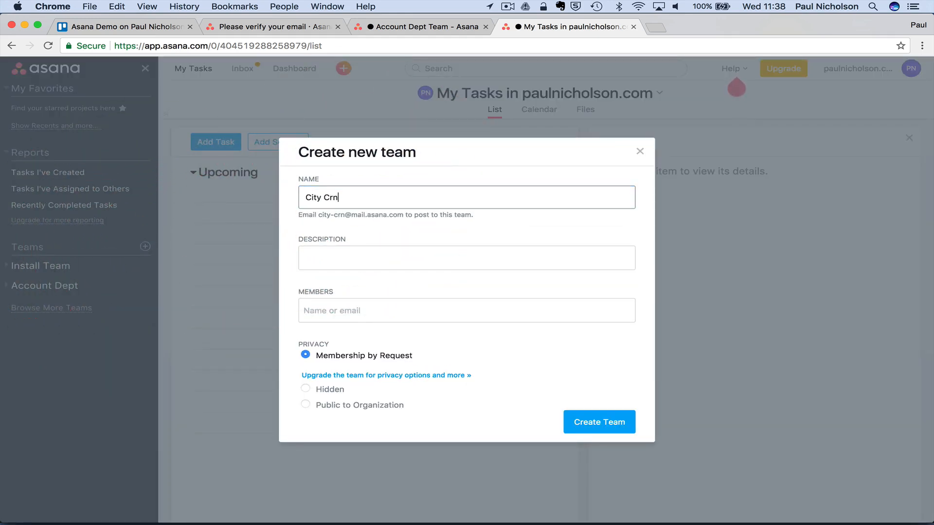
key(BackSpace)
key(BackSpace)
text(entre)
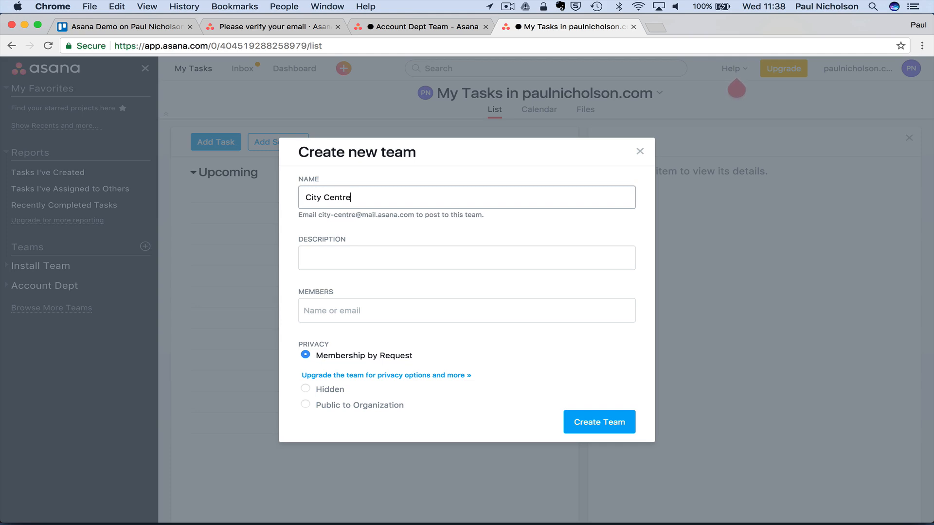
text( CCTV Proi)
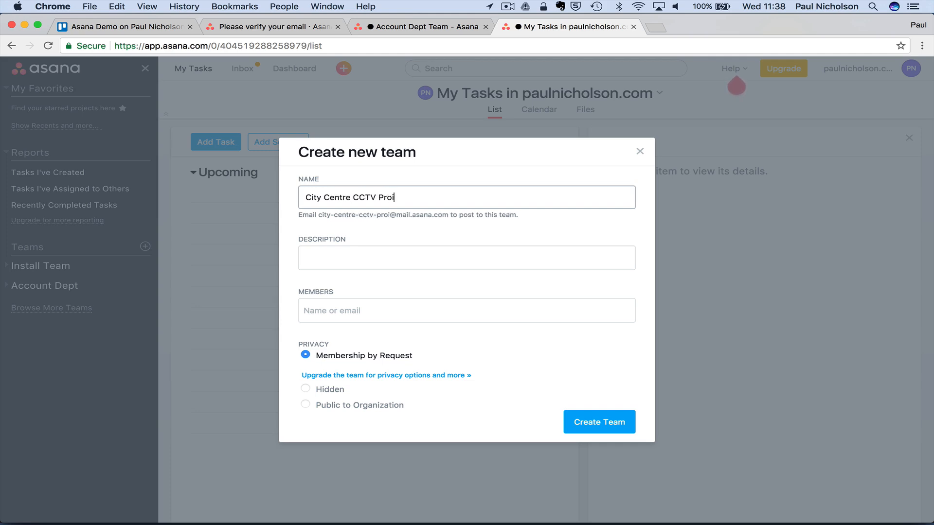
key(BackSpace)
text(ject)
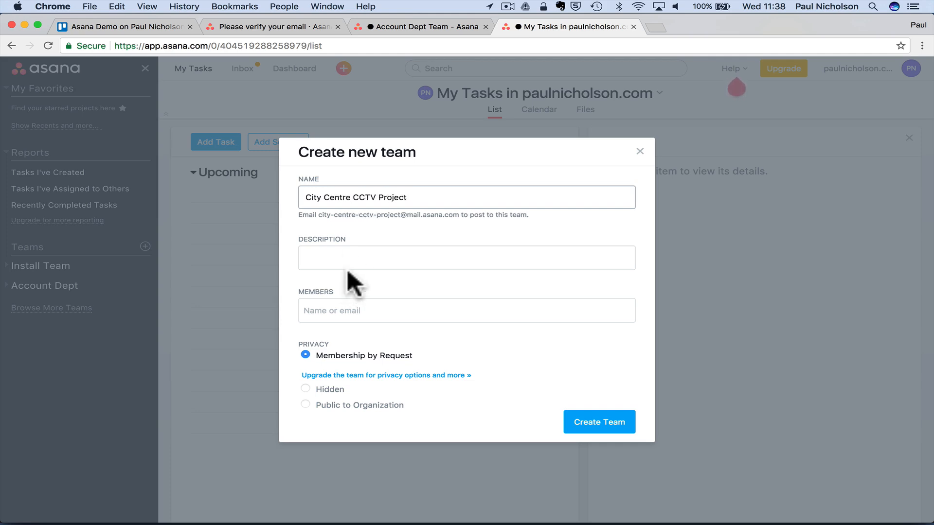
click(348, 260)
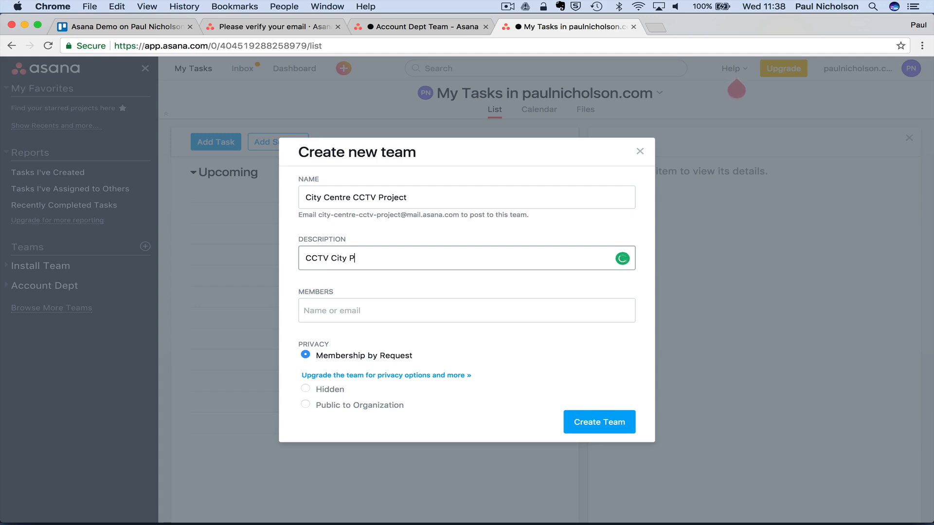
- Add two suggested colleagues as members and create the team
click(344, 311)
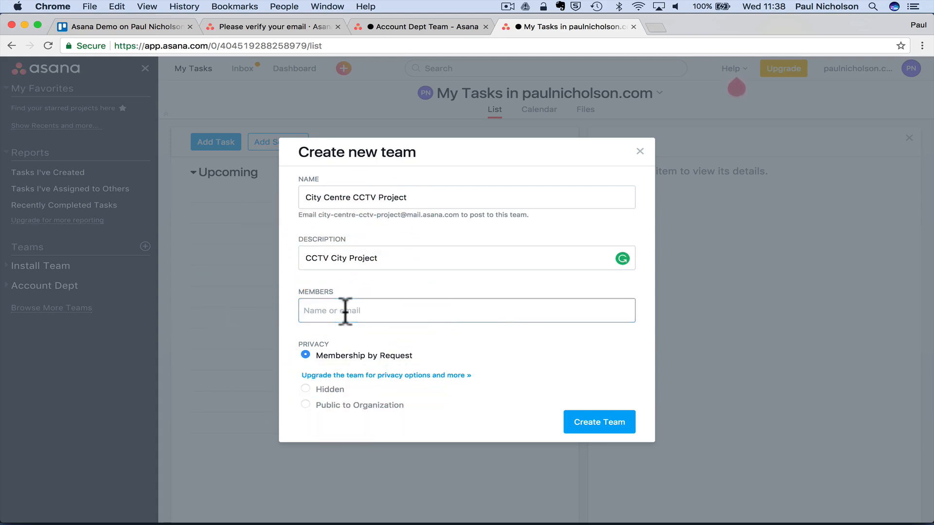
text(ma)
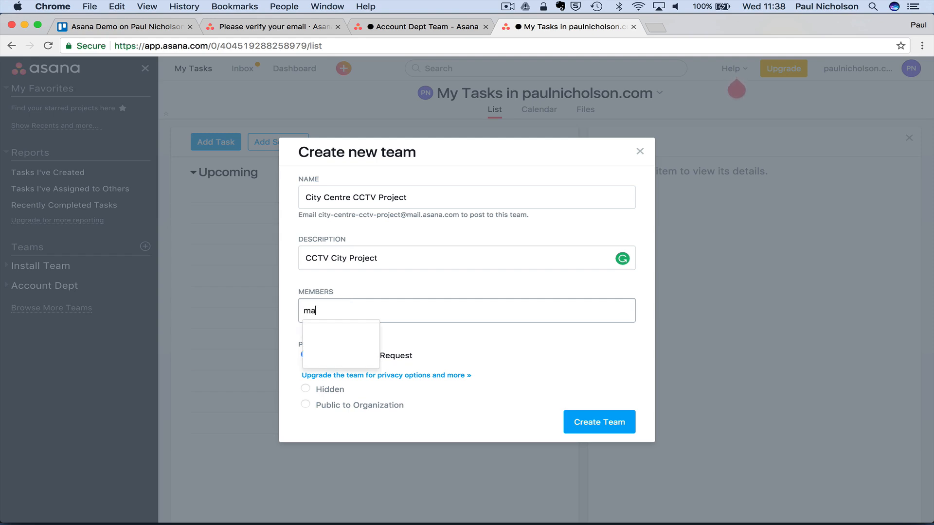
click(358, 334)
text(paul)
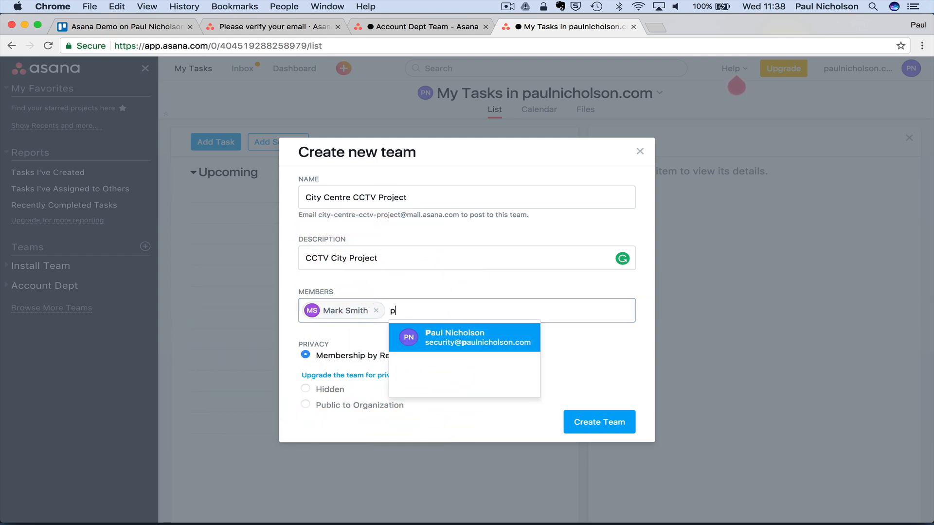
click(422, 335)
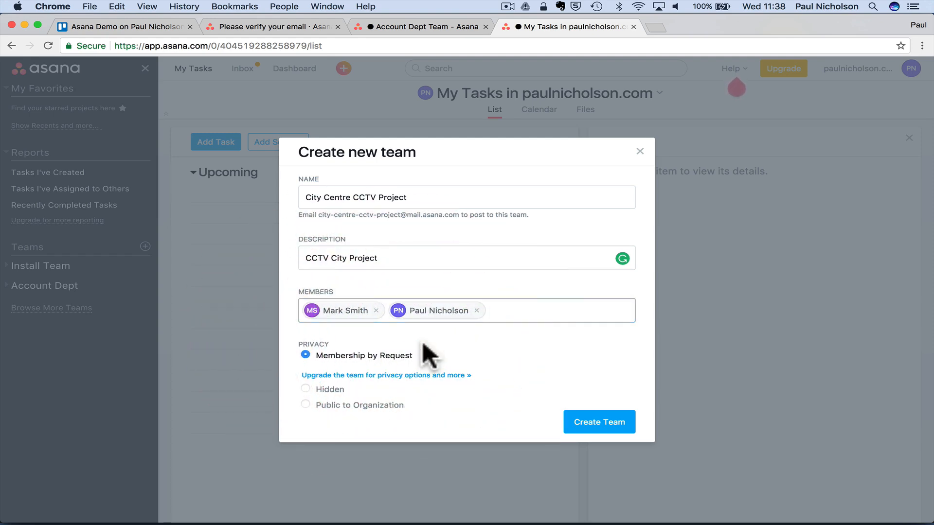
click(596, 429)
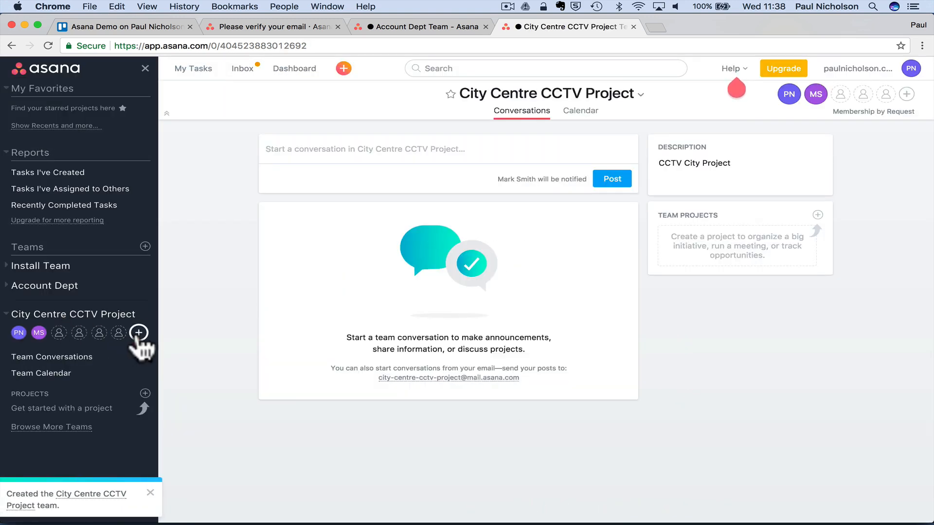
- Invite the architect's e-mail address to the team under the name Architect
click(139, 332)
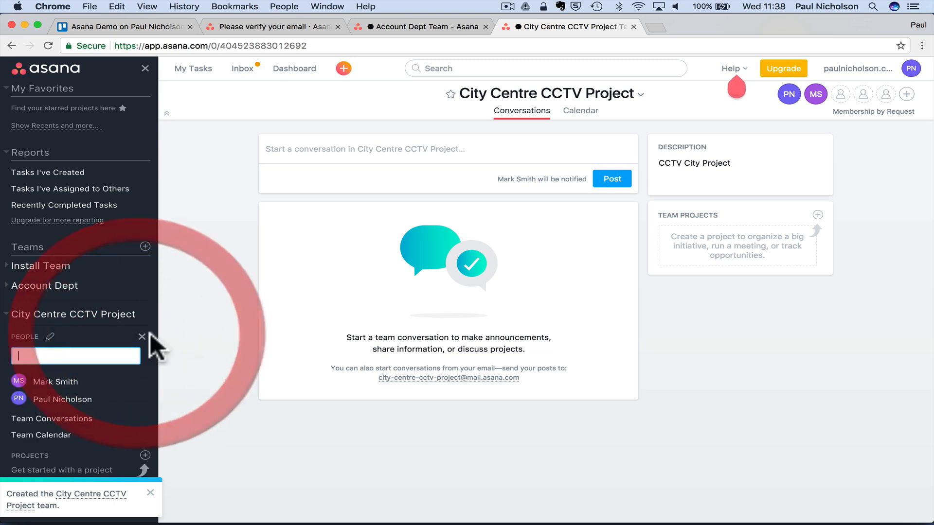
click(66, 354)
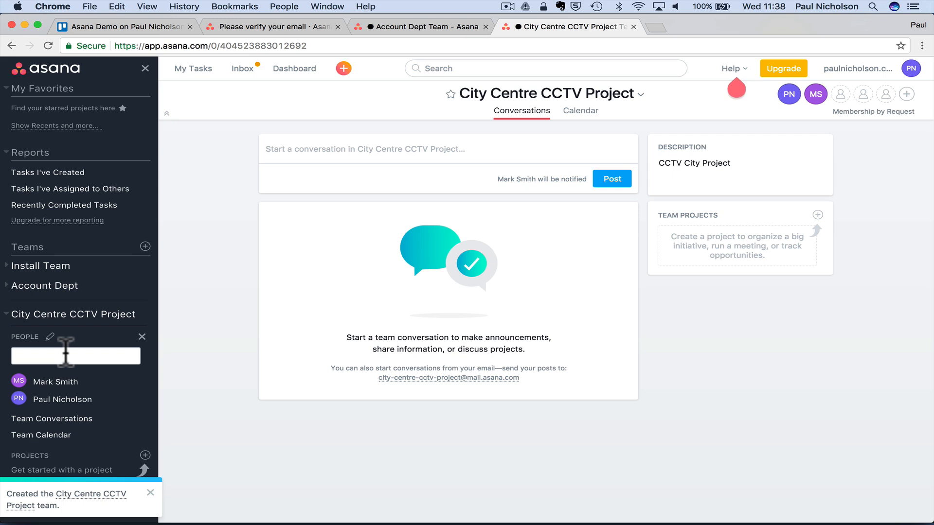
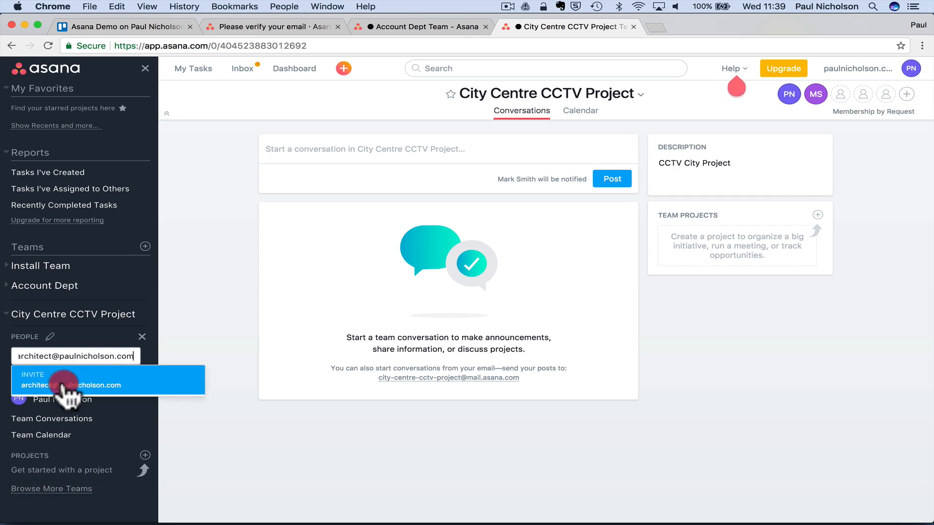
click(73, 384)
click(71, 435)
text(Architect)
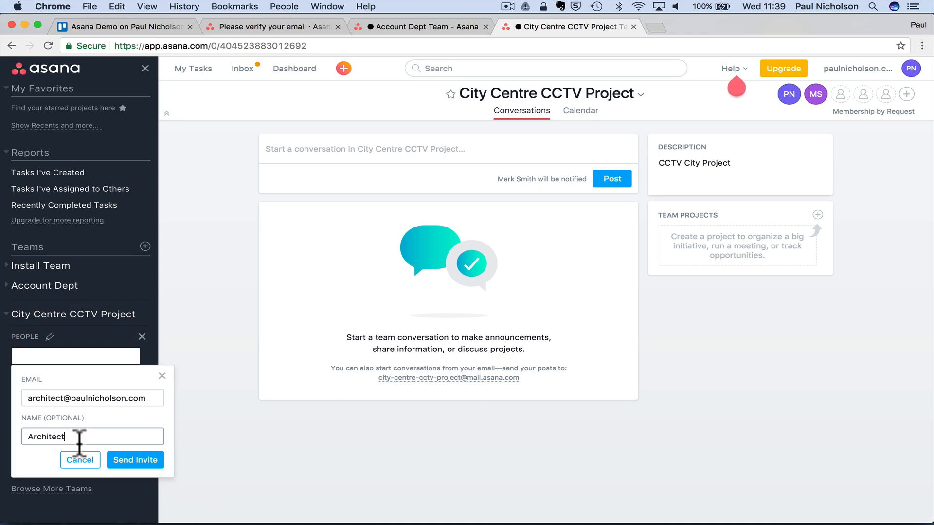
click(132, 459)
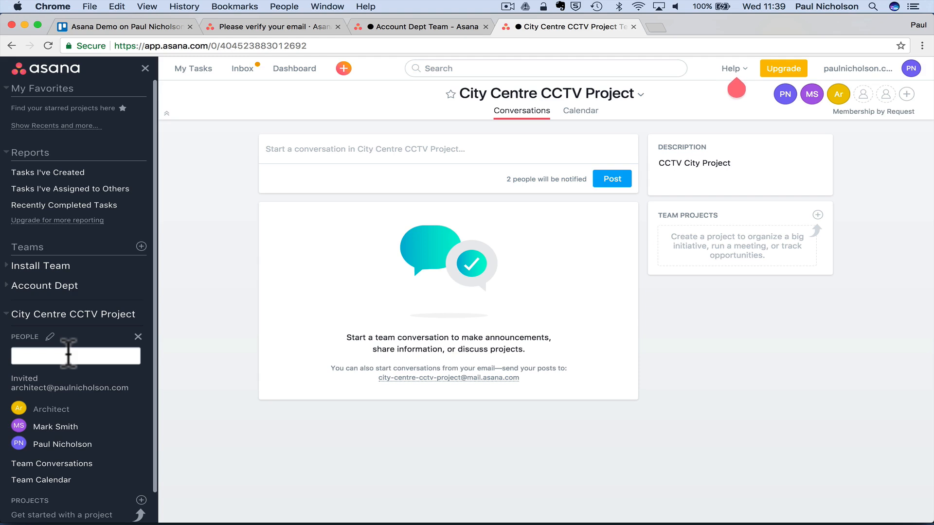
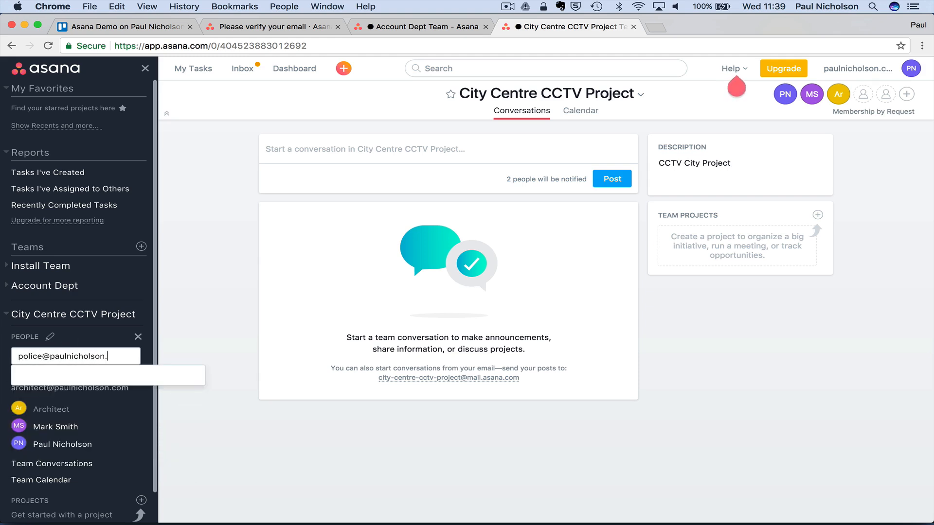
- Invite the police e-mail address as Police, then check the new member and team calendar
click(70, 382)
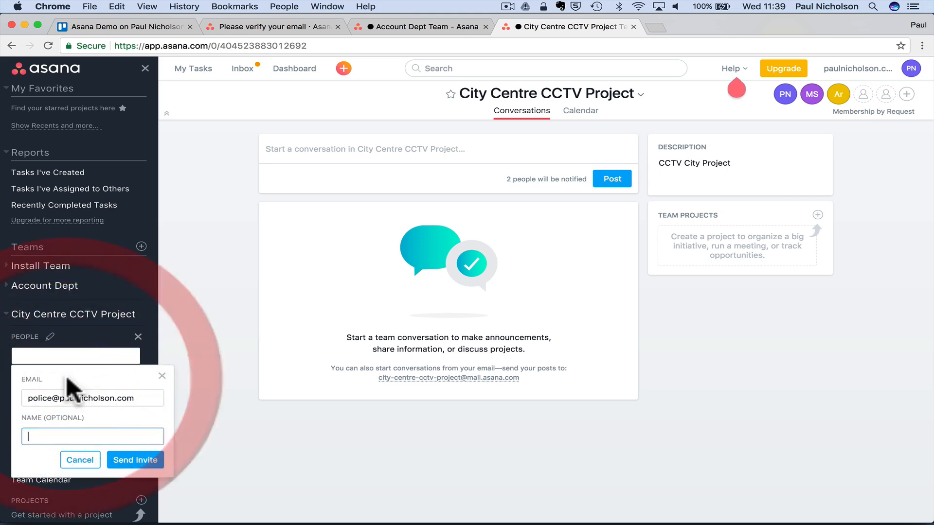
text(Police)
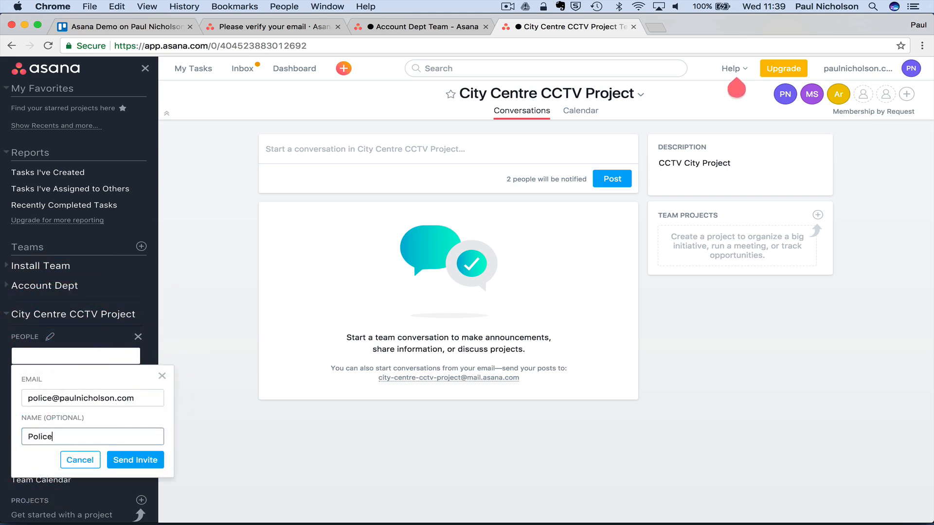
click(124, 460)
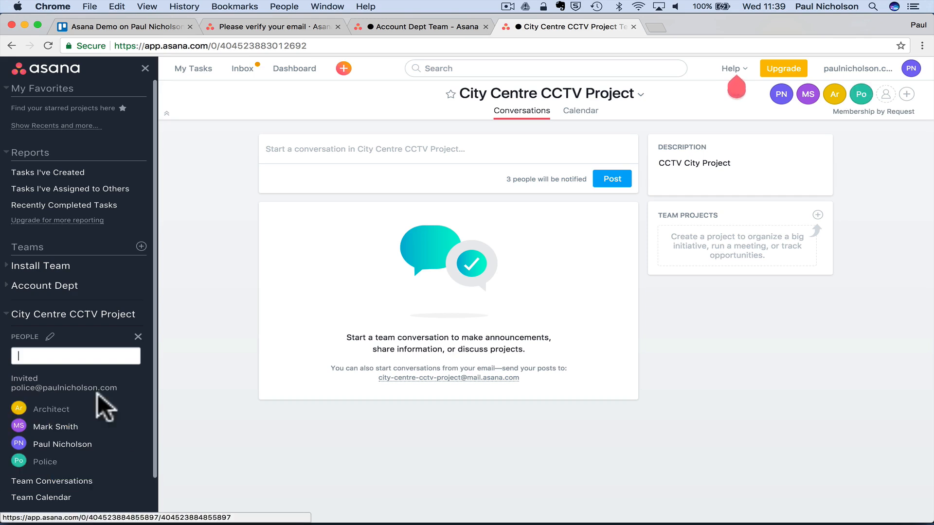
click(51, 462)
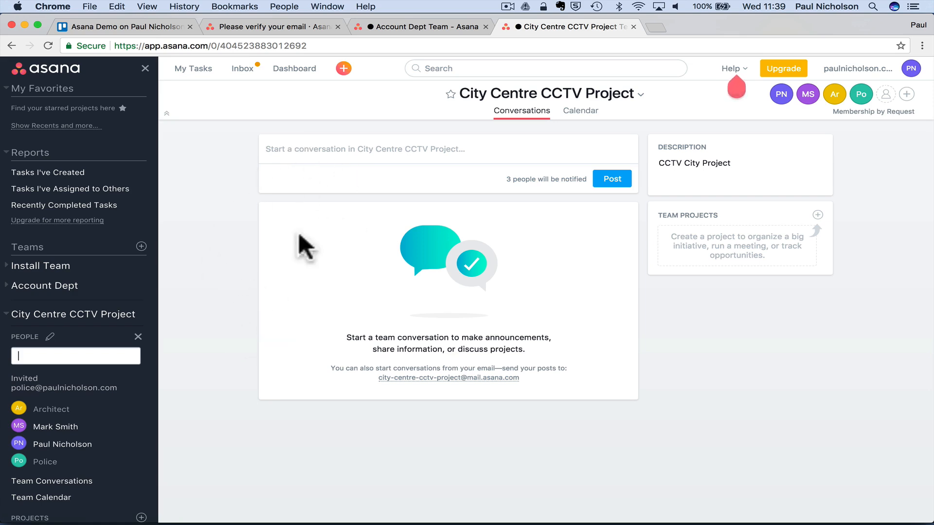
click(583, 113)
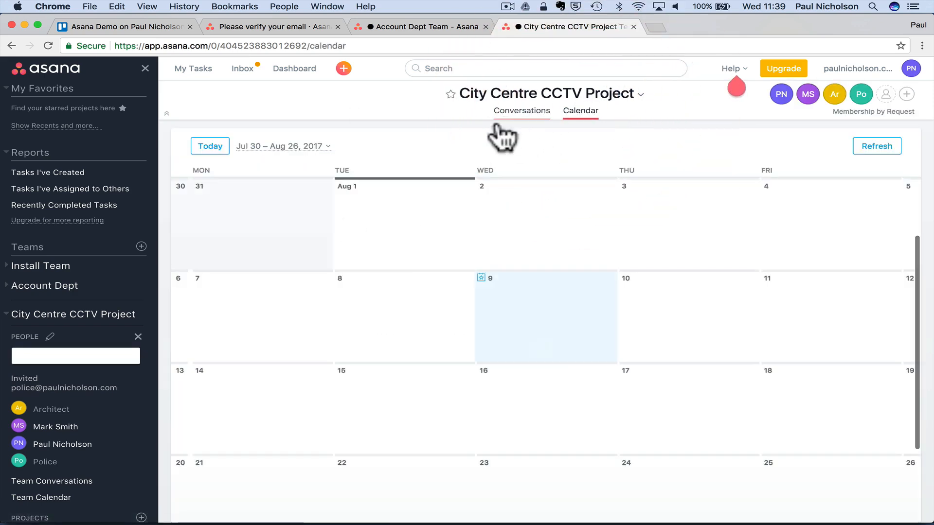
click(521, 112)
mouse_move(583, 510)
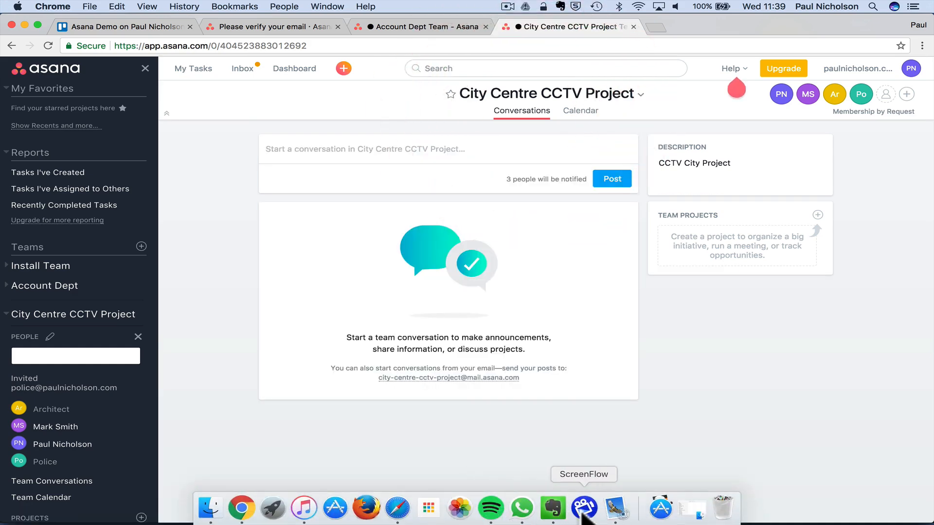
click(614, 509)
click(174, 254)
click(181, 230)
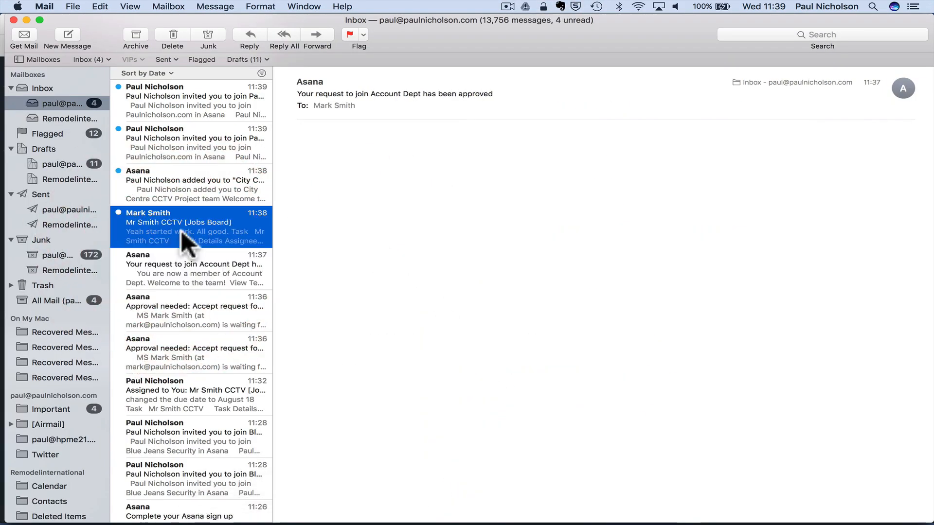
click(182, 192)
click(182, 145)
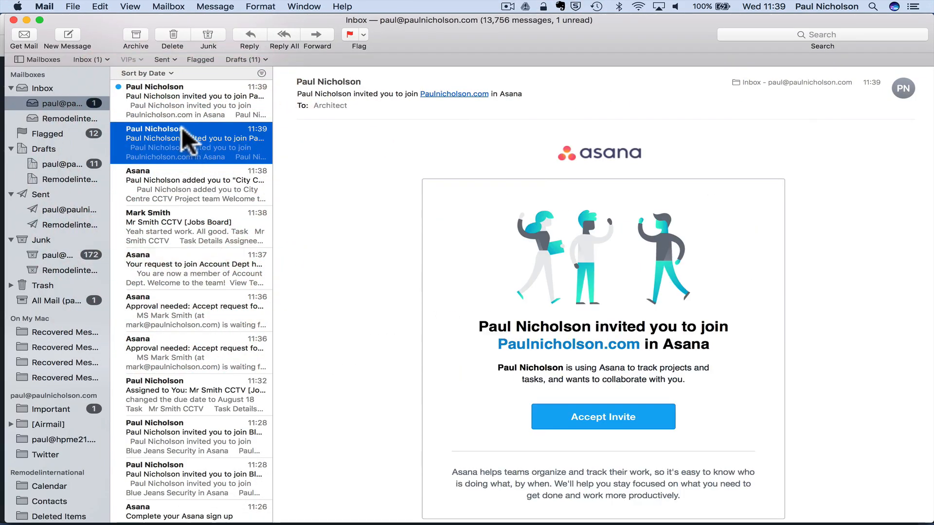
click(189, 109)
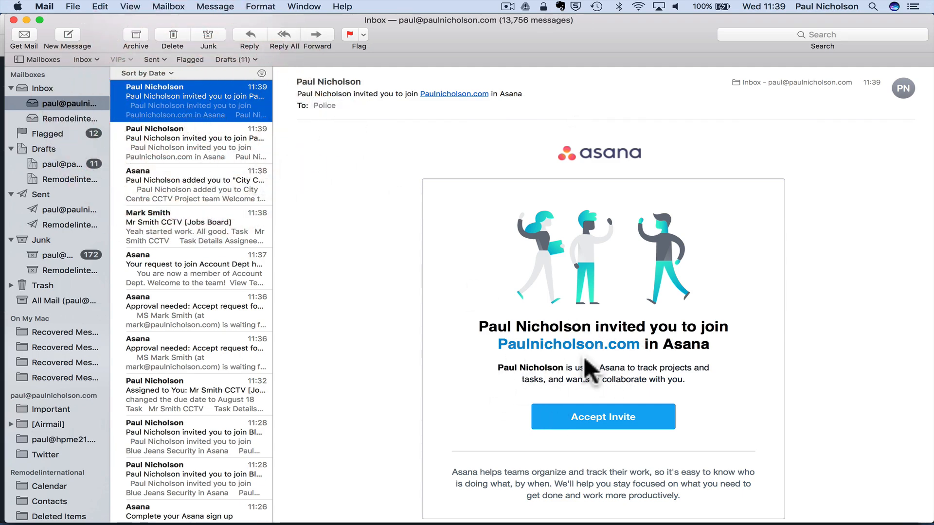
mouse_move(347, 523)
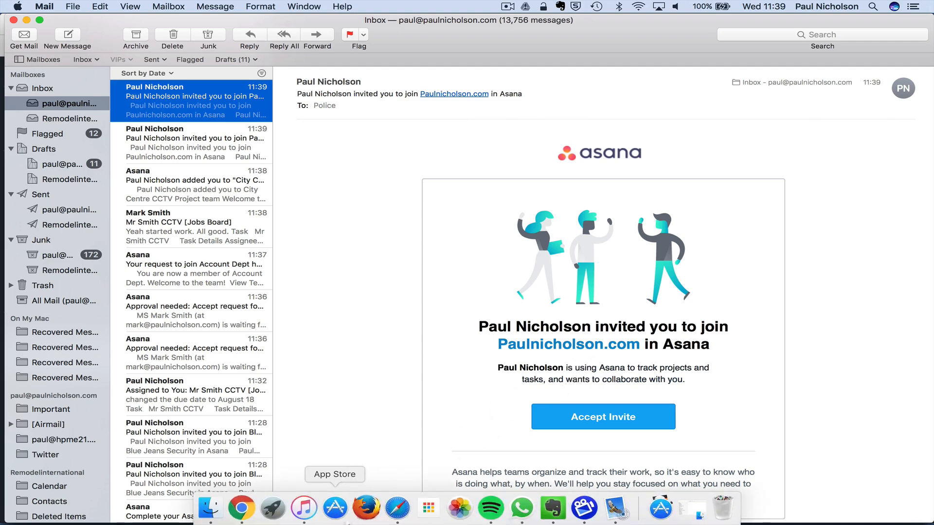
click(242, 508)
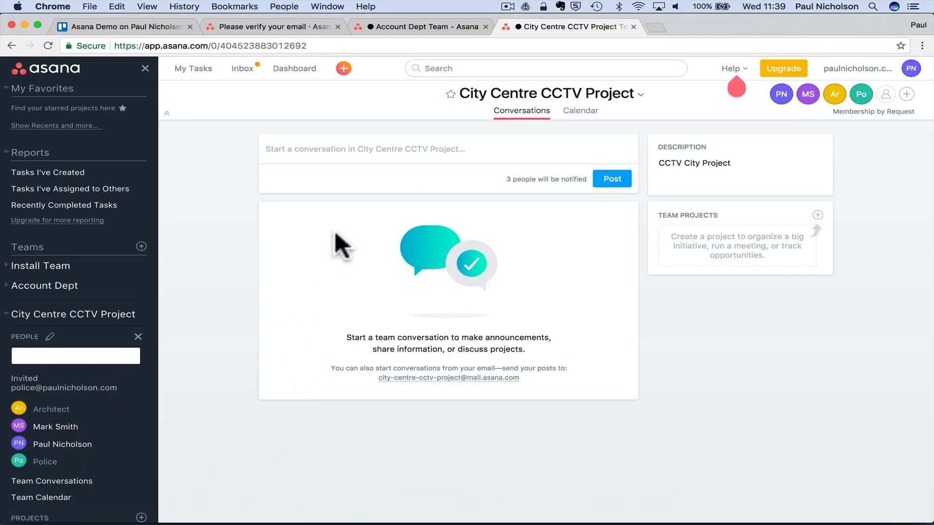
- Start a team conversation, then bring up the invited member's inbox in Safari
click(419, 151)
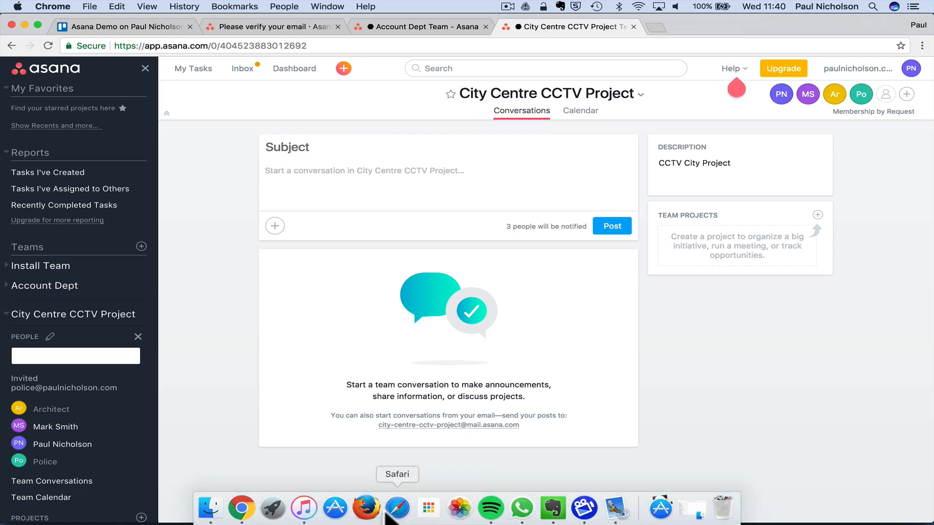
click(397, 508)
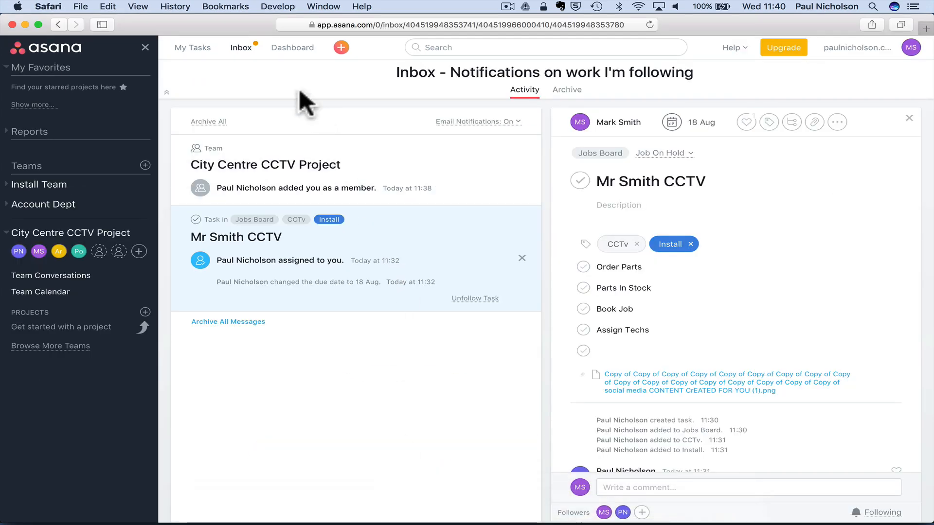
- Return to the inbox and open the notification about joining City Centre CCTV Project
click(241, 47)
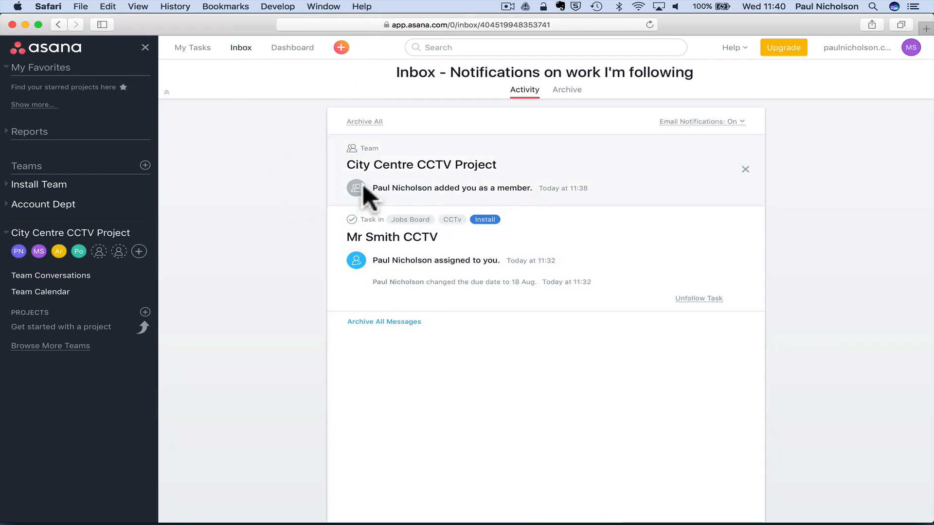
click(447, 171)
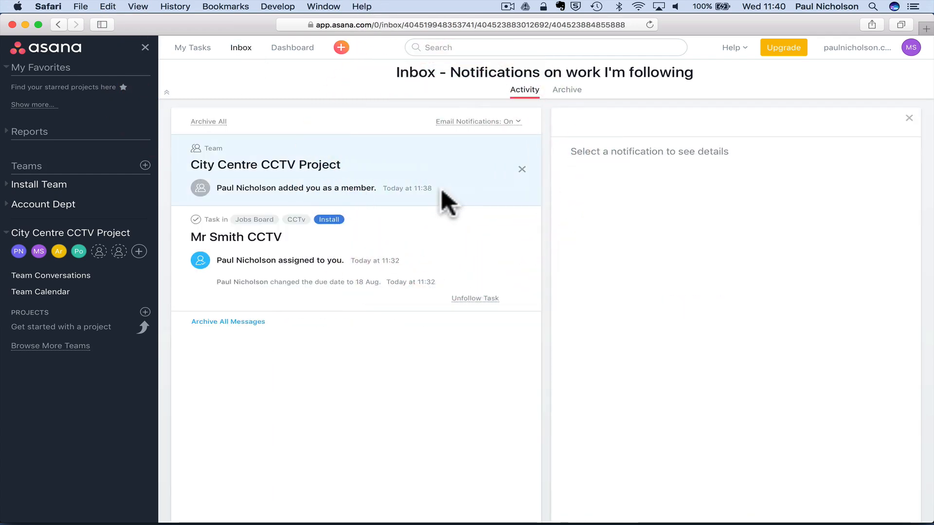
click(637, 155)
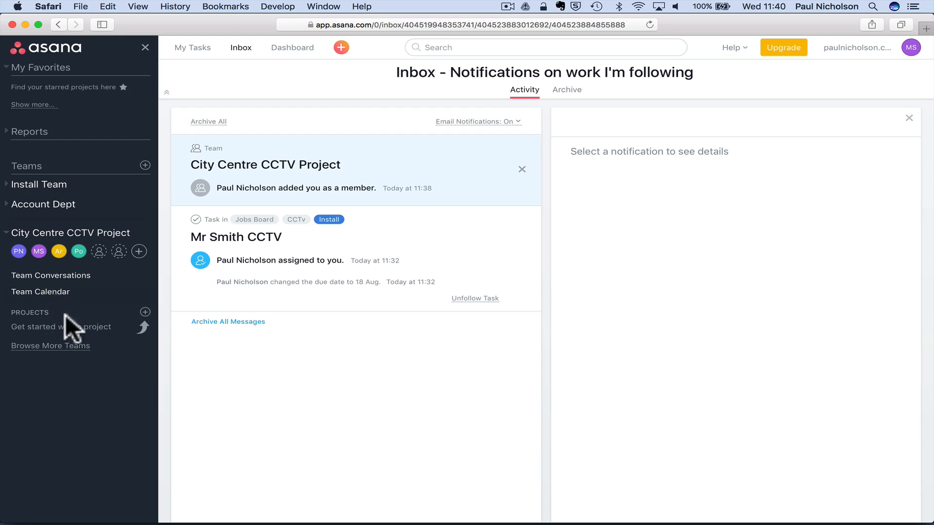
- Create the team project 'CCTV City Install' with a board layout
click(143, 312)
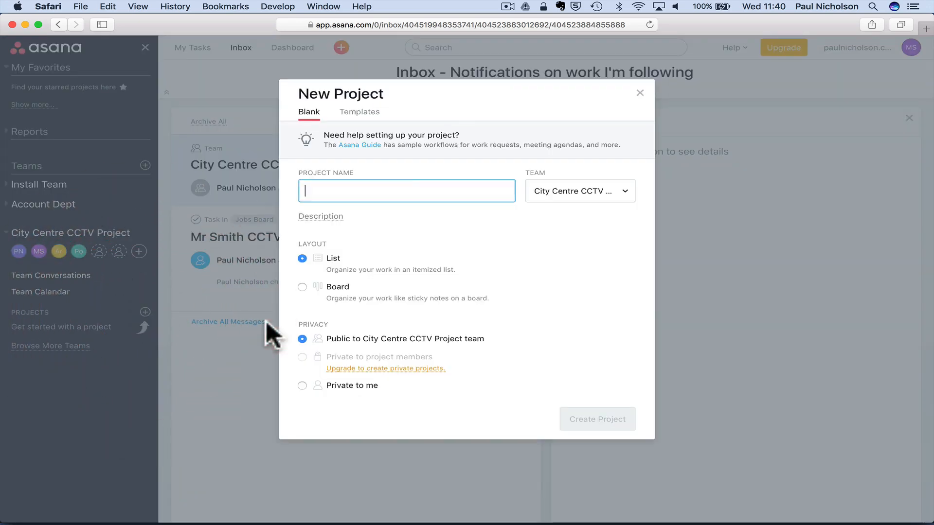
text(CC)
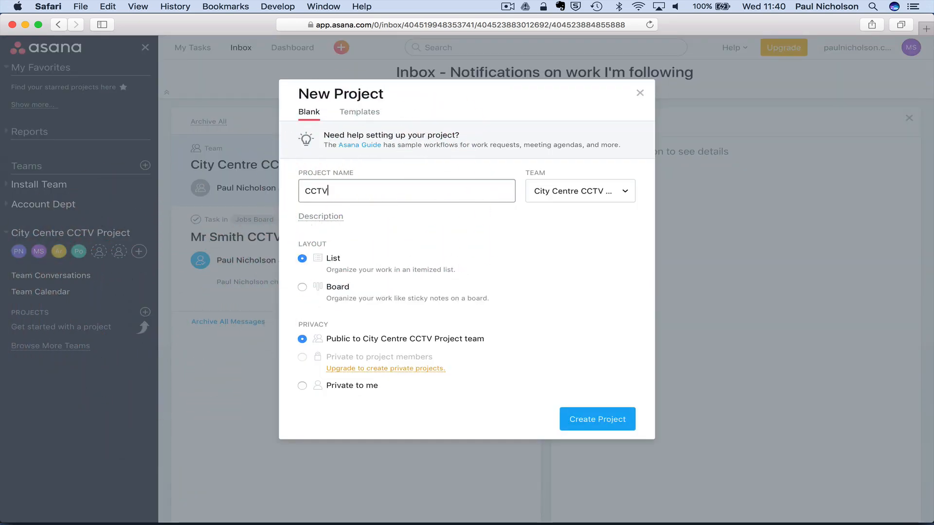
text(TV)
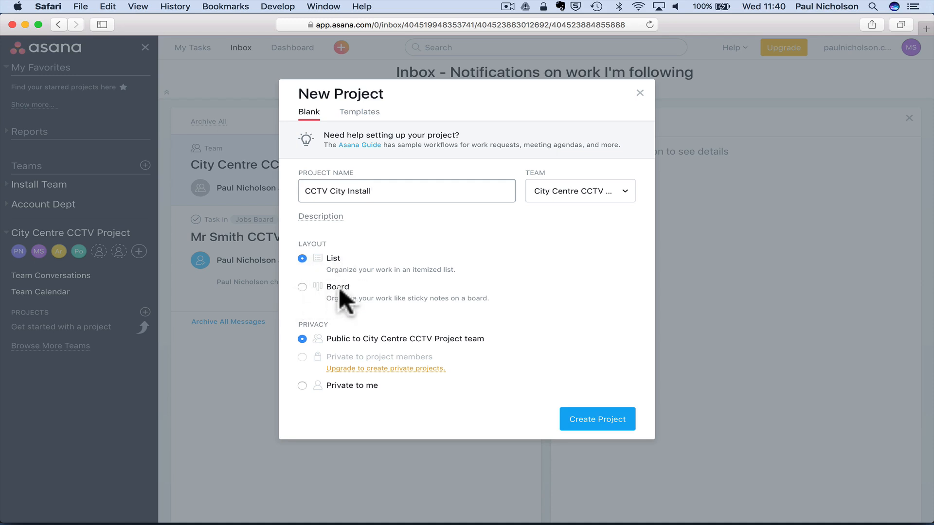
click(303, 287)
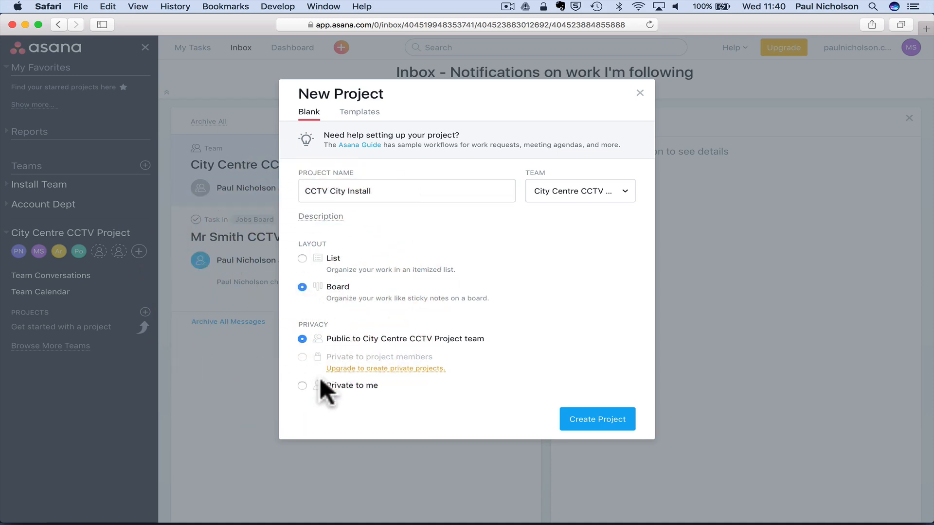
click(590, 421)
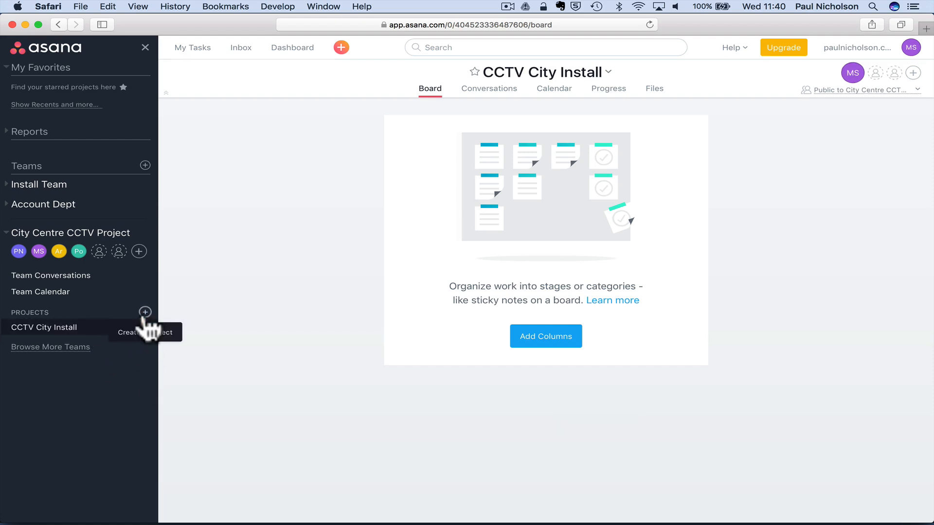
- Create a second team project, 'CCTV City Maintenance', with a list layout
click(145, 312)
text(CCTV City Maintenance)
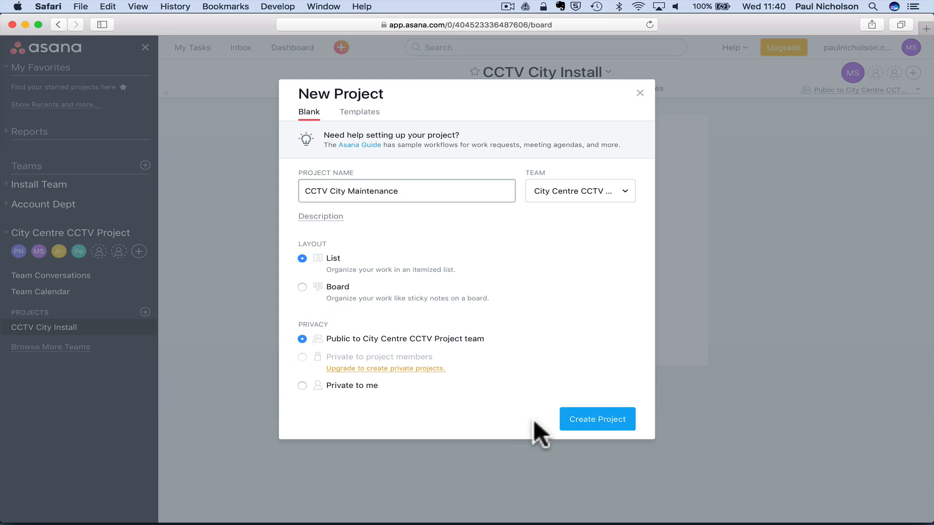
click(604, 427)
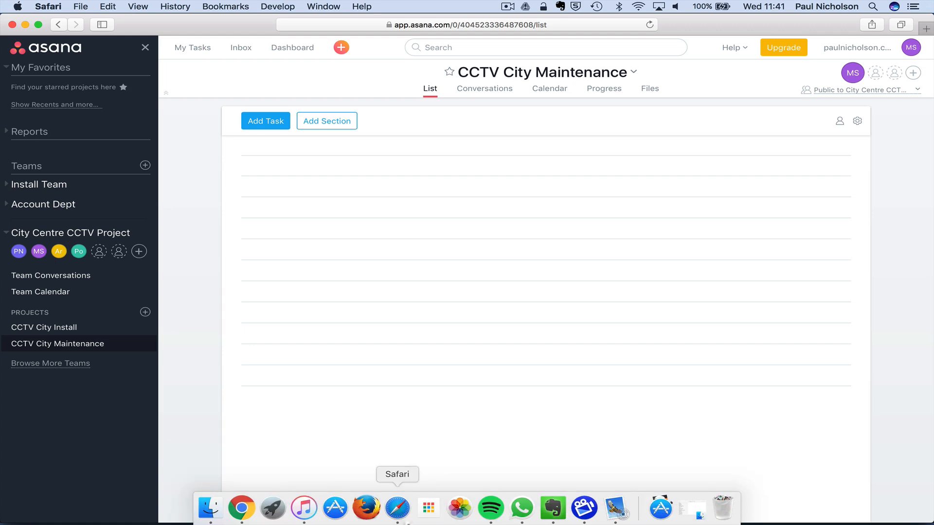
- View the Install Team calendar, then switch Chrome to the Trello Asana Demo card
click(240, 47)
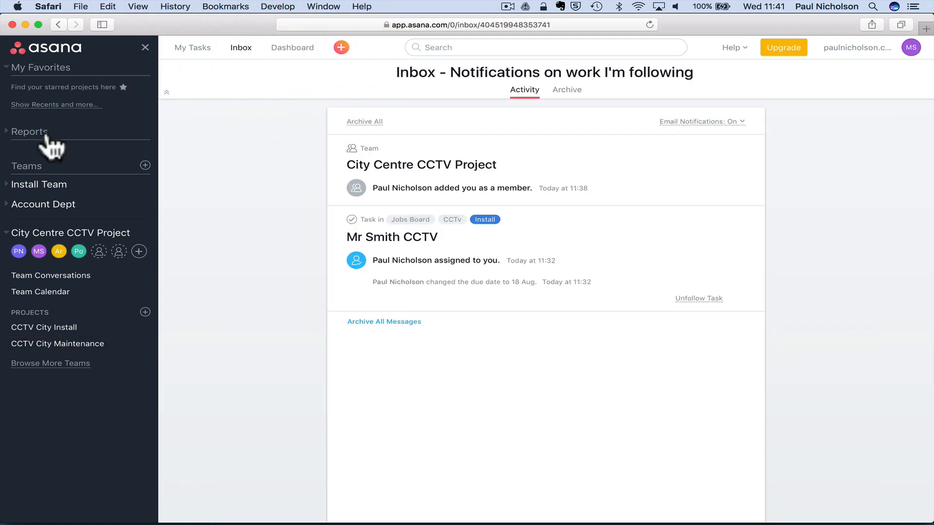
click(37, 184)
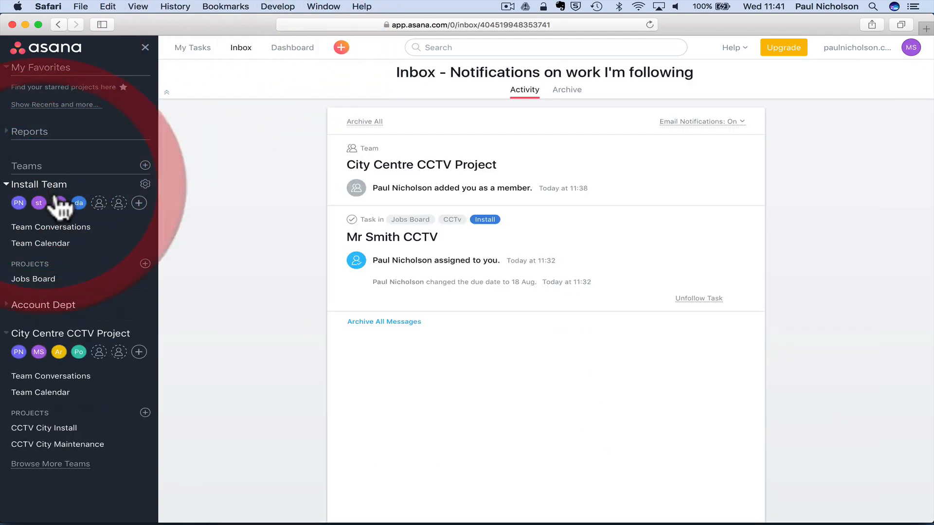
click(63, 243)
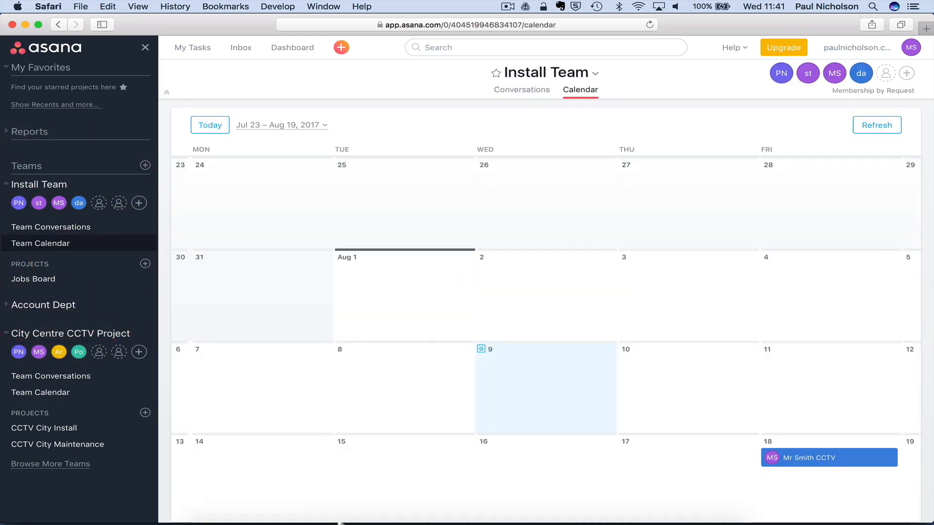
click(238, 506)
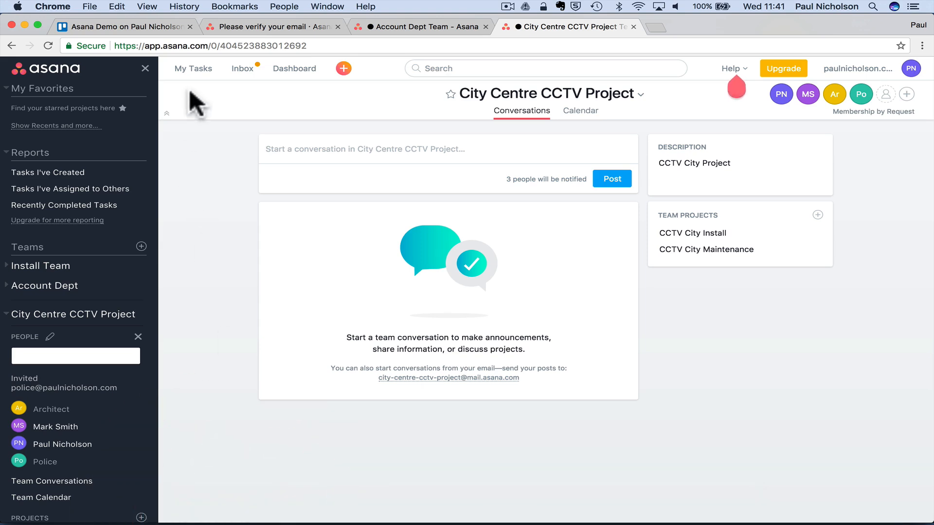
click(117, 28)
- Tick the six checklist items: Pricing, Projects, Tasks Managers, Calendar, Teams, Team Conversations
click(248, 198)
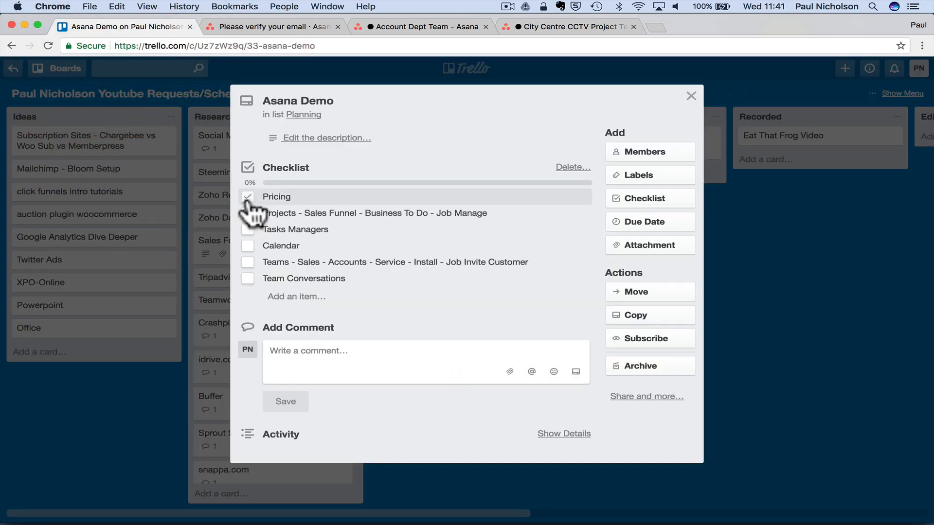
click(248, 214)
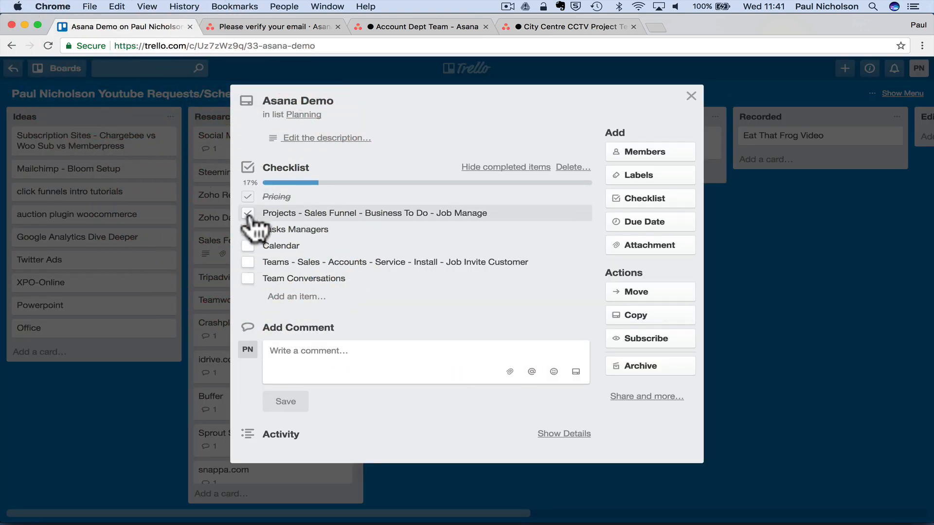
click(248, 244)
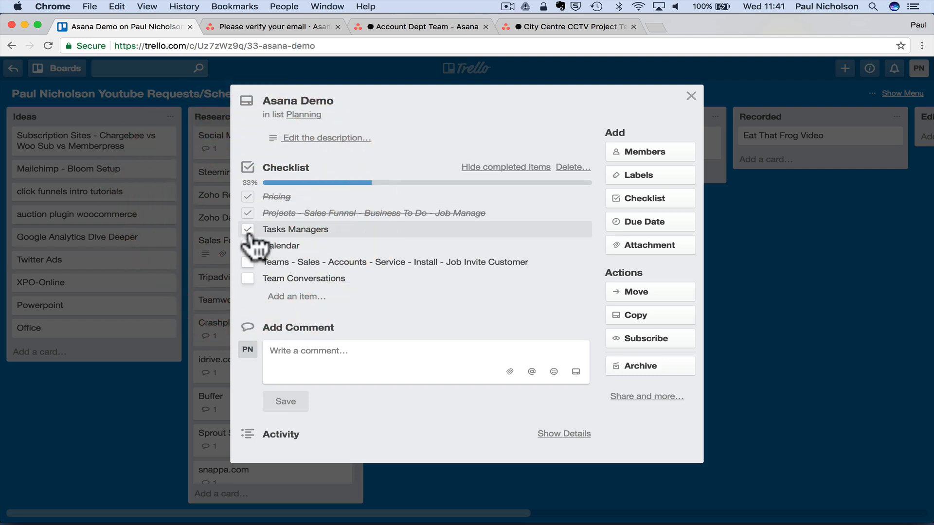
click(248, 262)
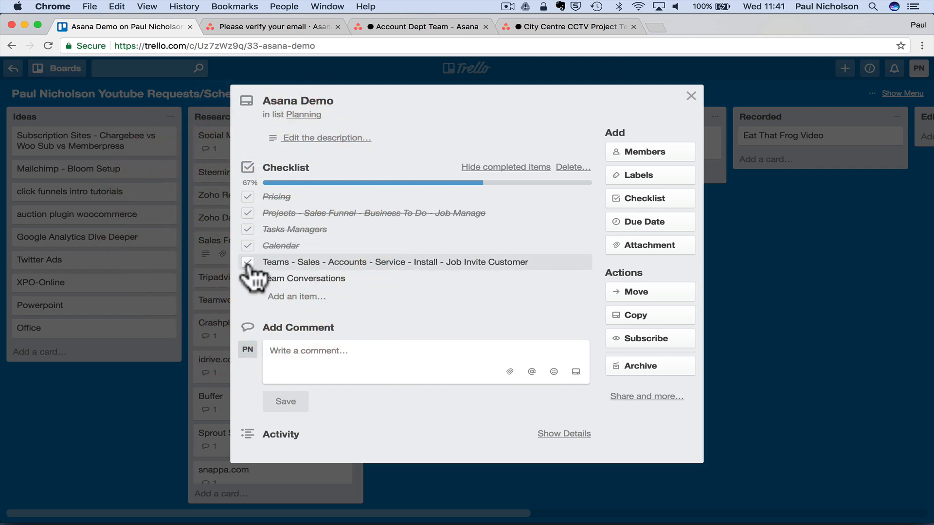
click(248, 262)
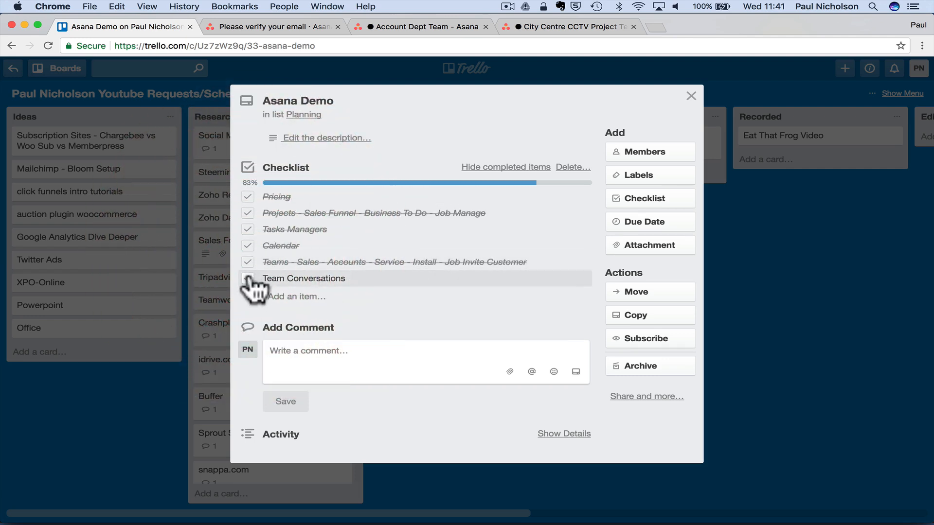
click(248, 278)
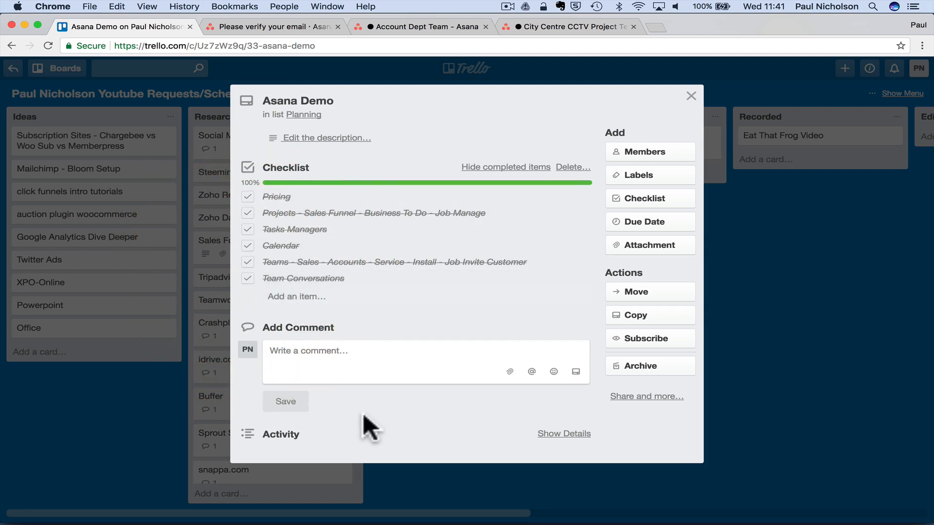
- Bring the Mail app forward briefly, then return to the Chrome window
mouse_move(437, 521)
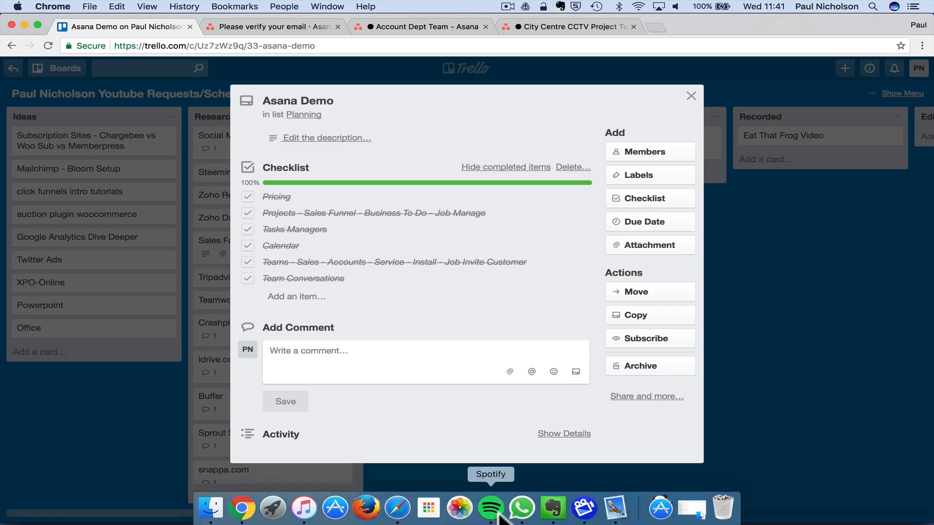
click(614, 508)
click(583, 508)
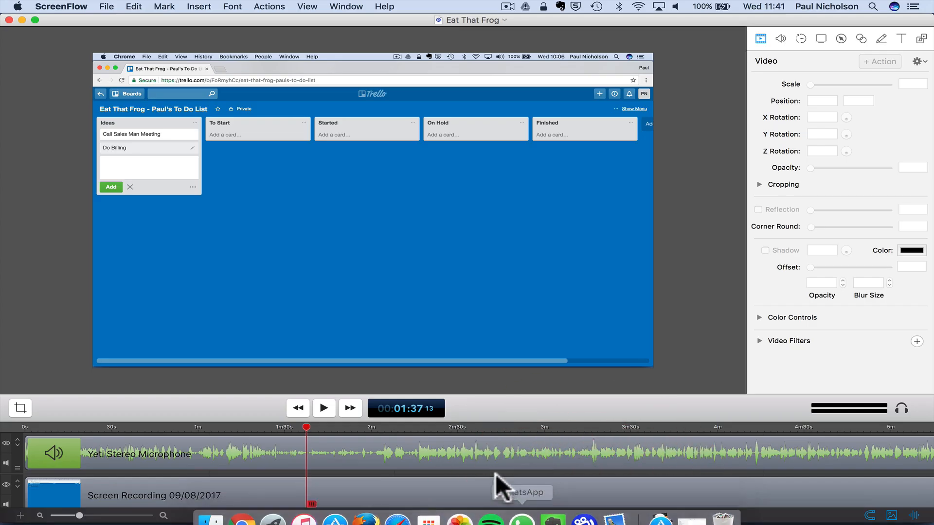
click(242, 508)
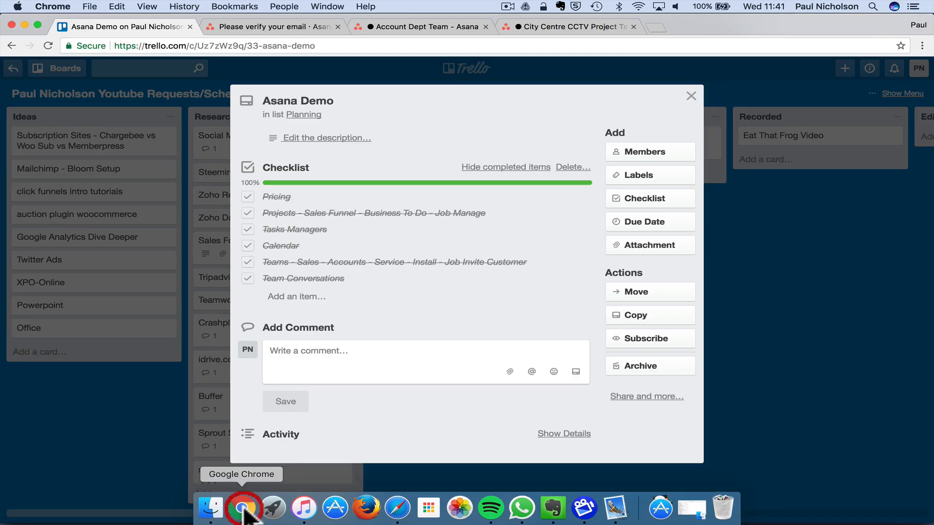
- Move from the verify-email tab to the Account Dept team's Conversations page
click(276, 26)
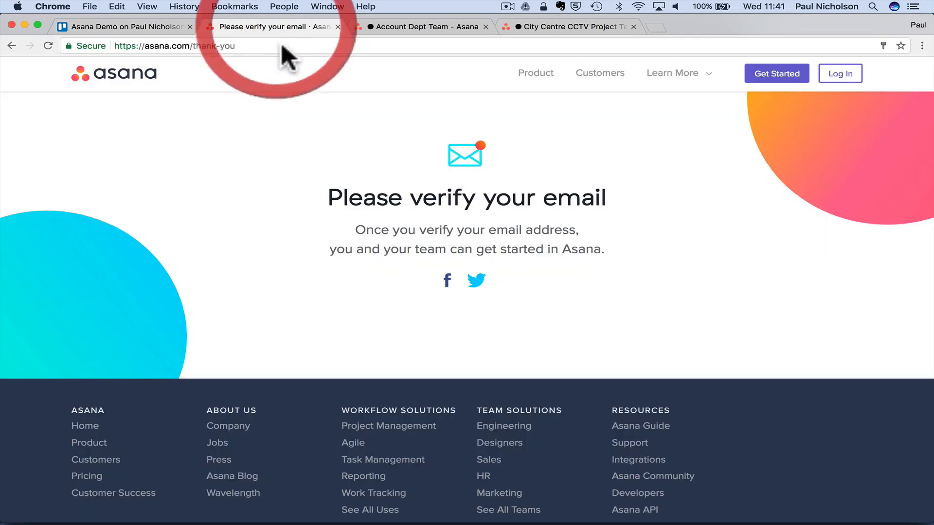
click(398, 27)
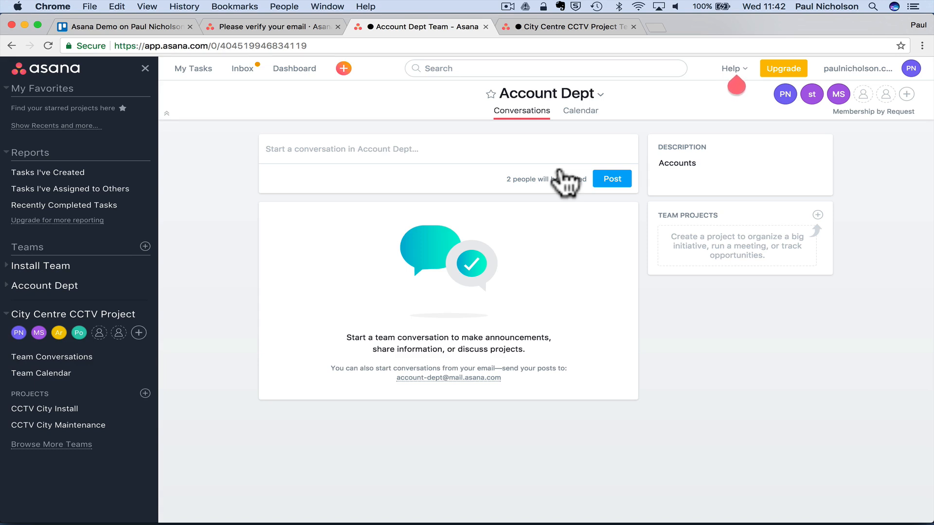
mouse_move(240, 516)
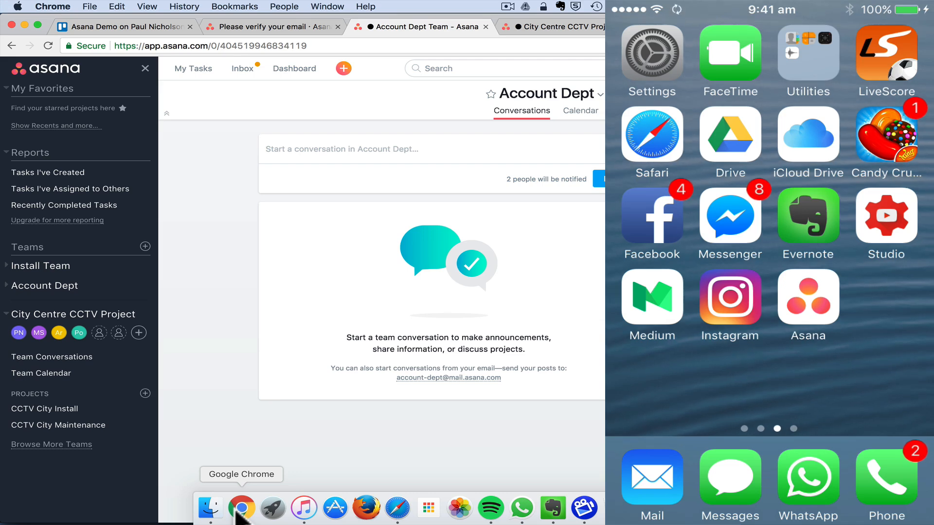
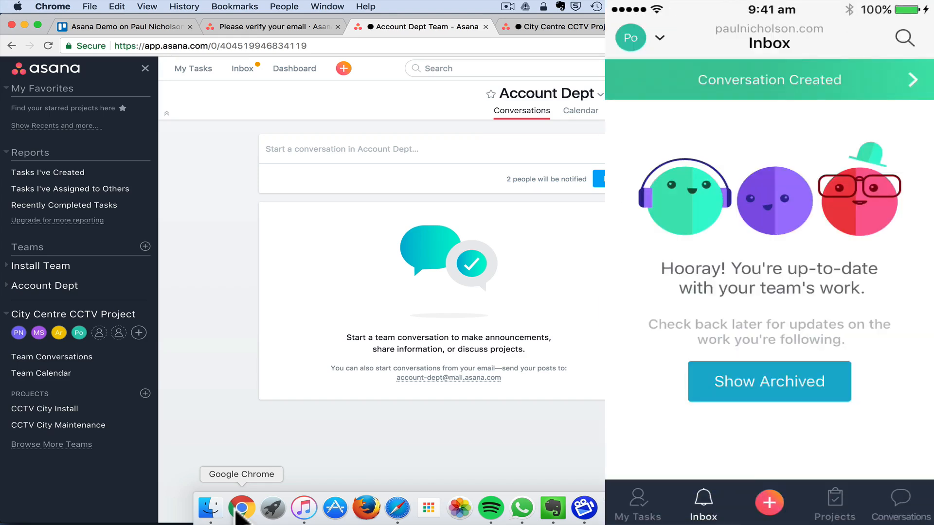
- Review the inbox notifications, then open the CCTV City Install project's board
click(231, 72)
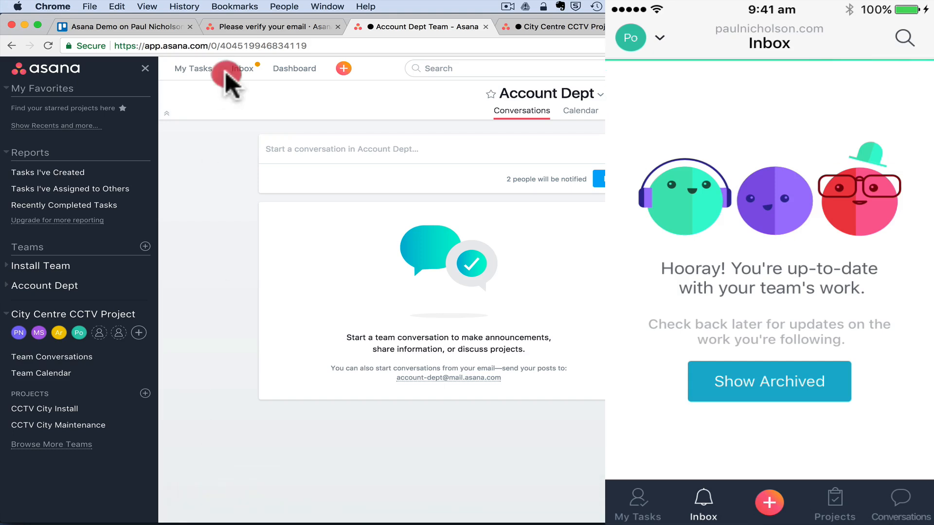
click(242, 70)
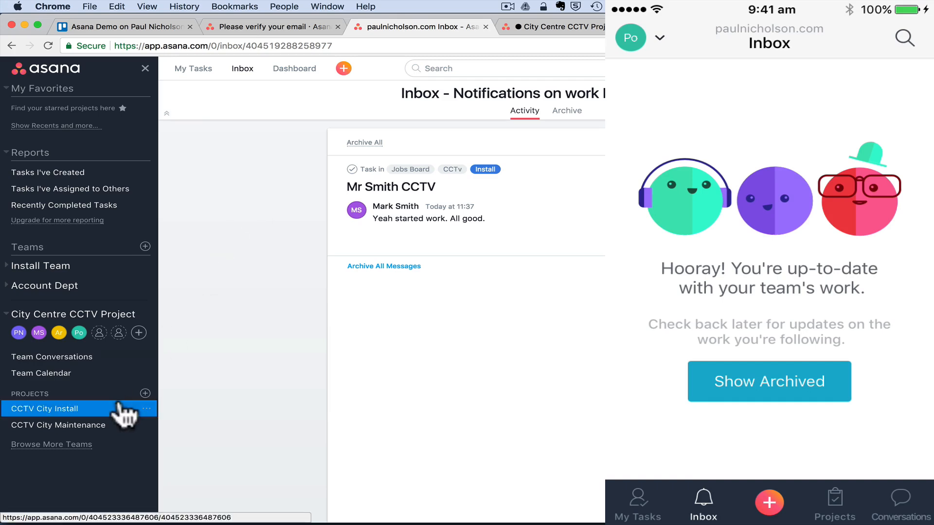
click(53, 67)
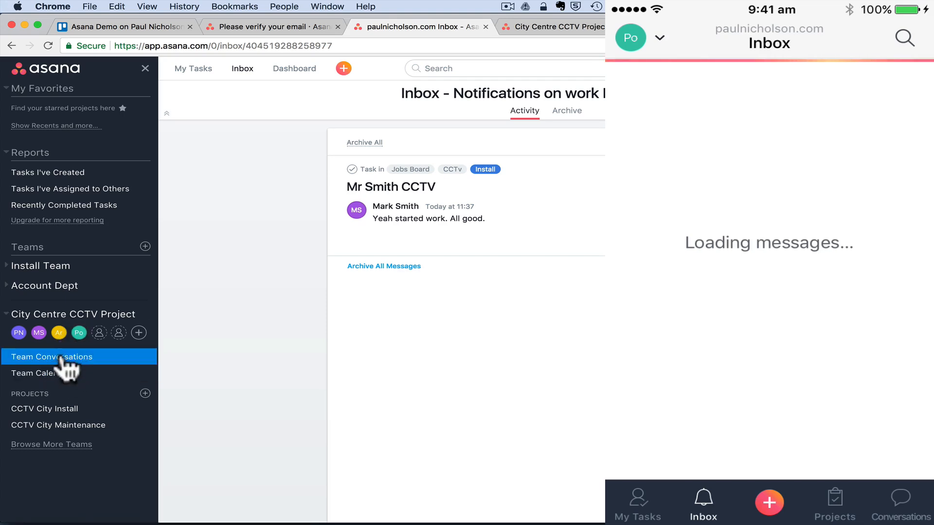
click(97, 410)
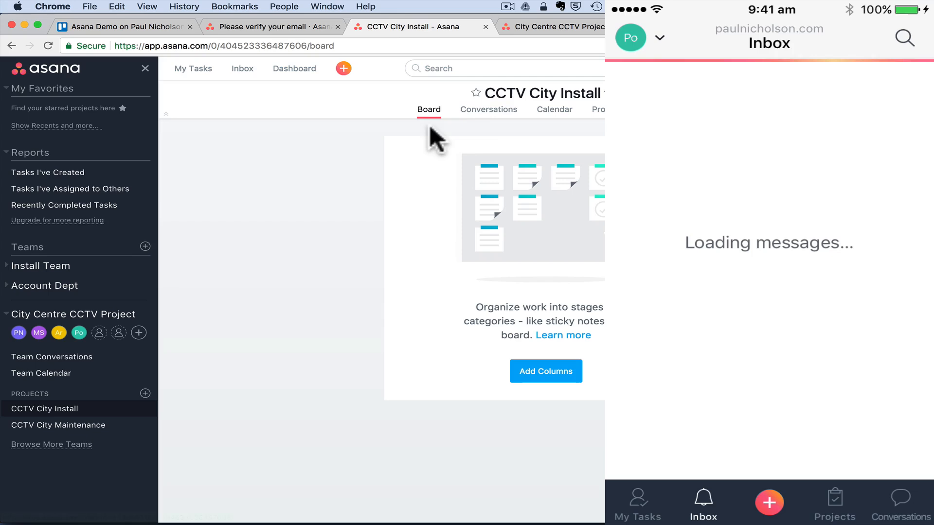
- On the project's Conversations, post the reply 'all good on schedule' to the install-status thread
click(476, 112)
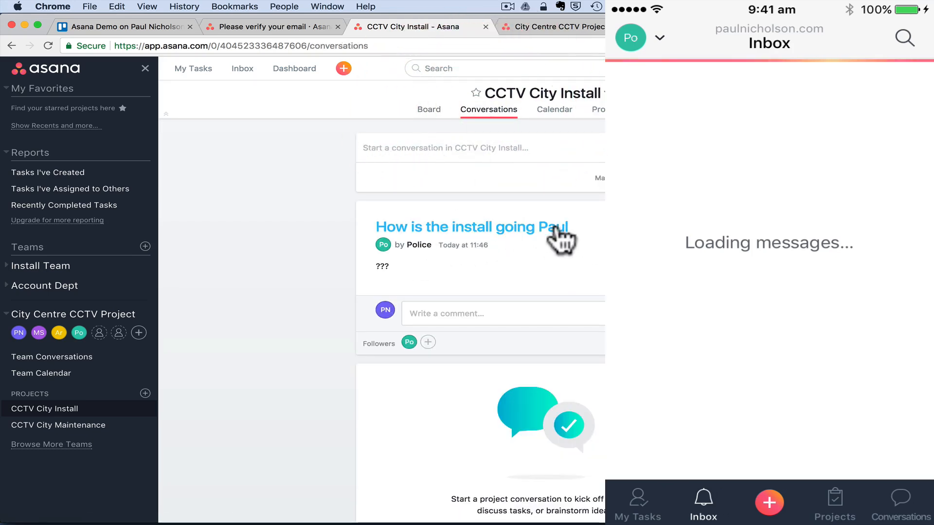
click(450, 314)
text(all )
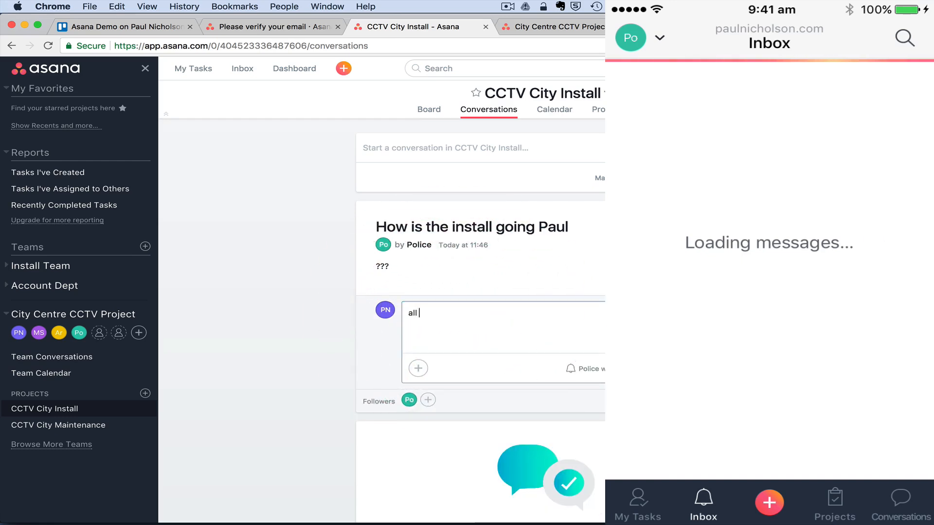
text(good on schedule)
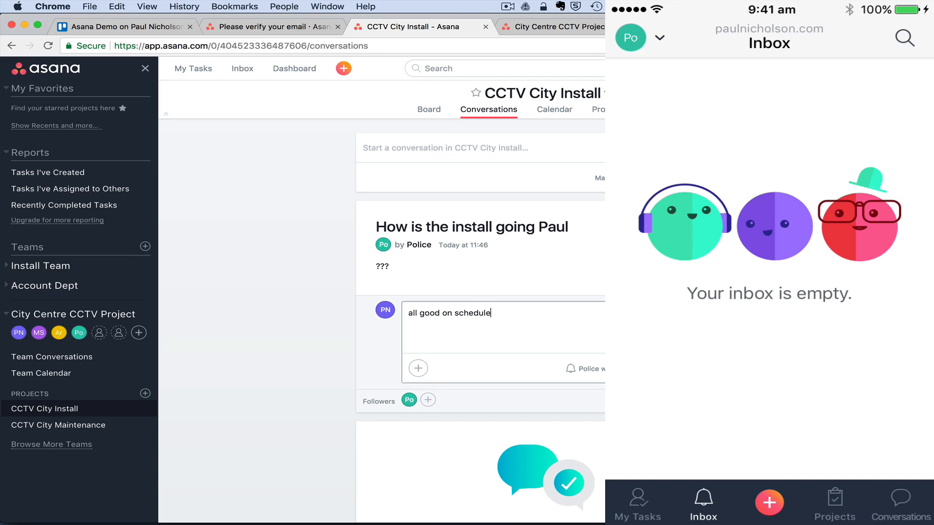
click(688, 368)
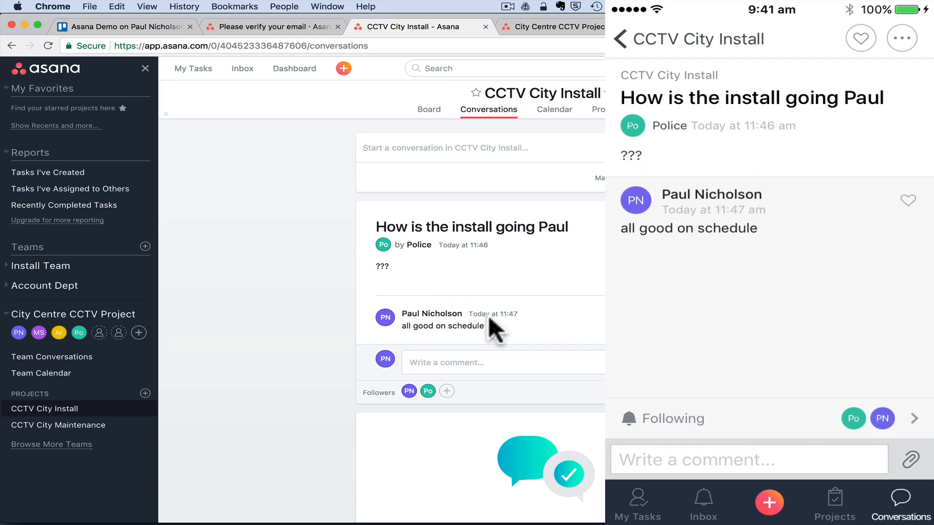
scroll(558, 298, down, 2)
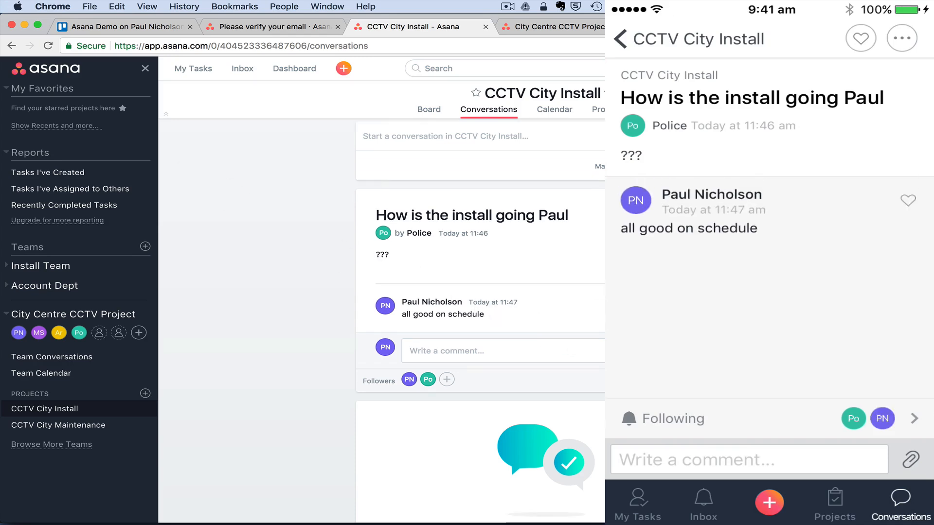
- Start another conversation comment, then go back to the CCTV City Install board
click(549, 319)
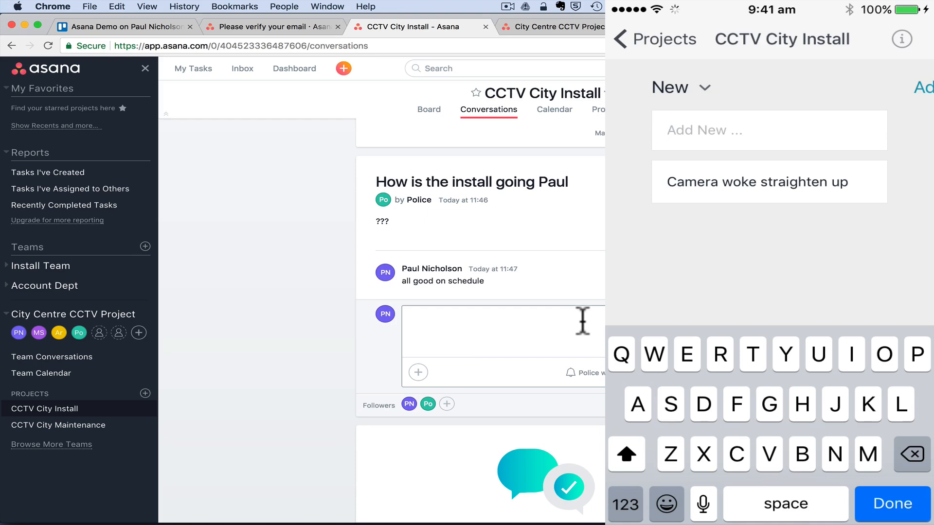
click(72, 408)
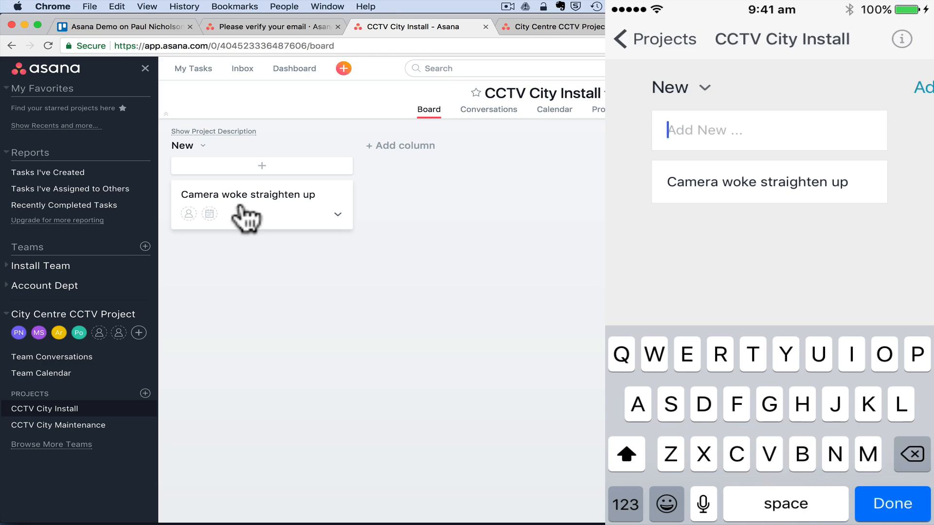
- Post 'on it' as a comment on the Camera woke straighten up task, then reopen the task
click(245, 216)
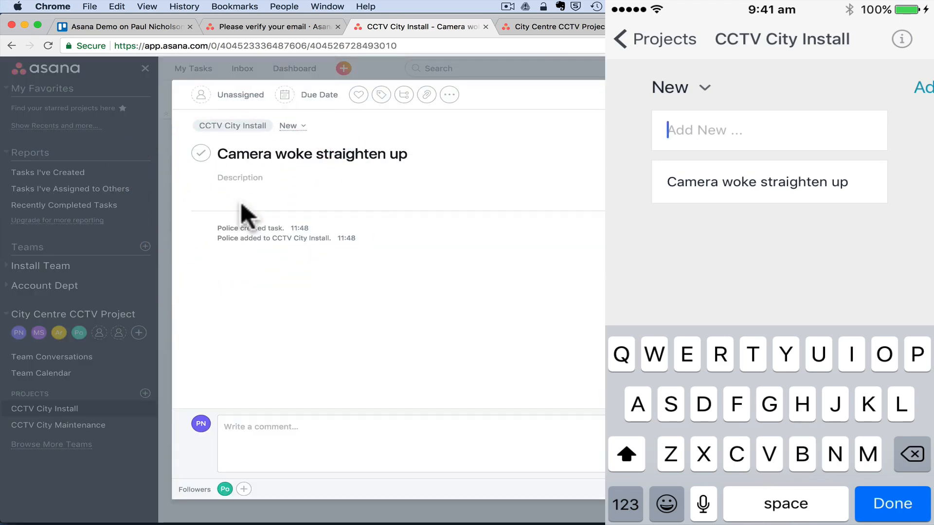
click(270, 436)
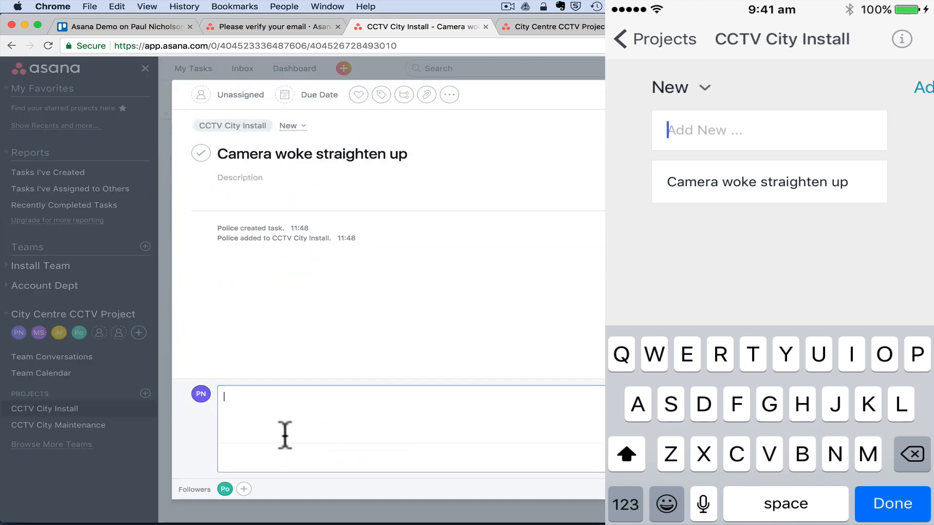
text(on it)
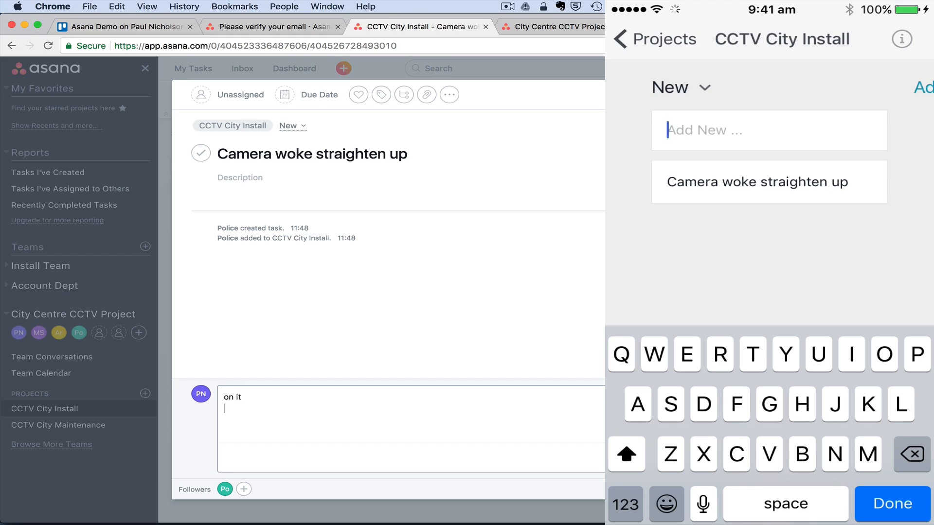
key(super+Return)
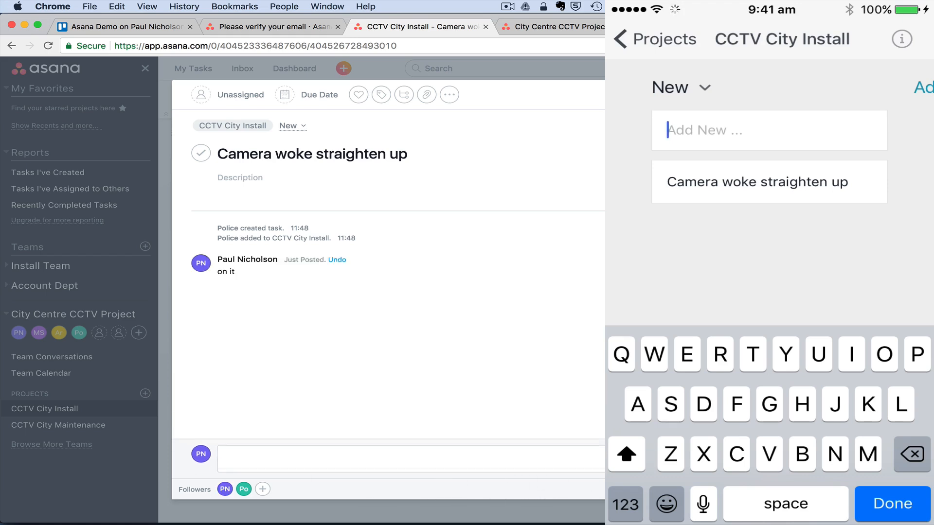
key(Escape)
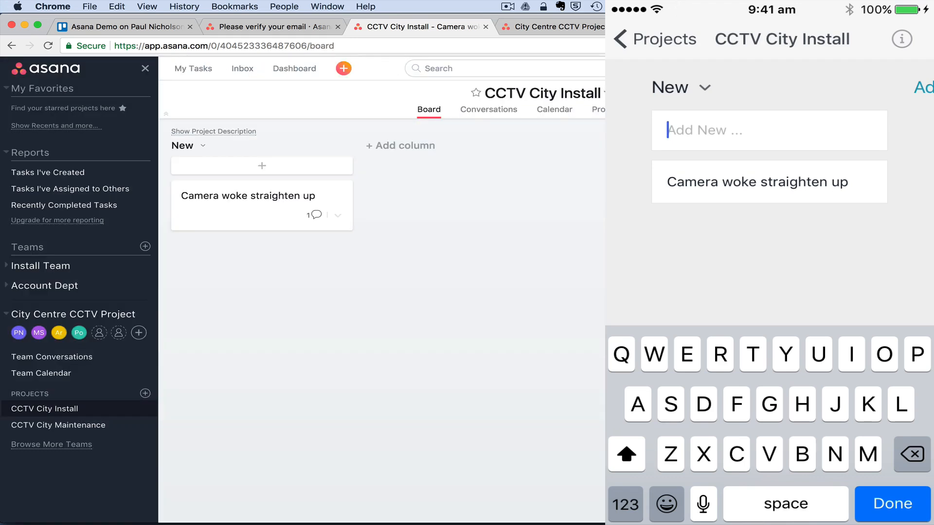
drag(41, 334, 274, 210)
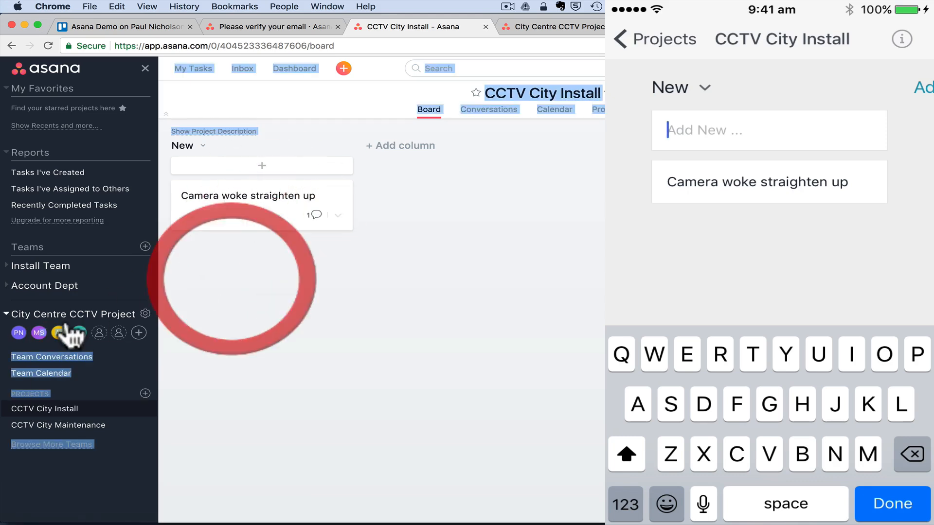
click(308, 277)
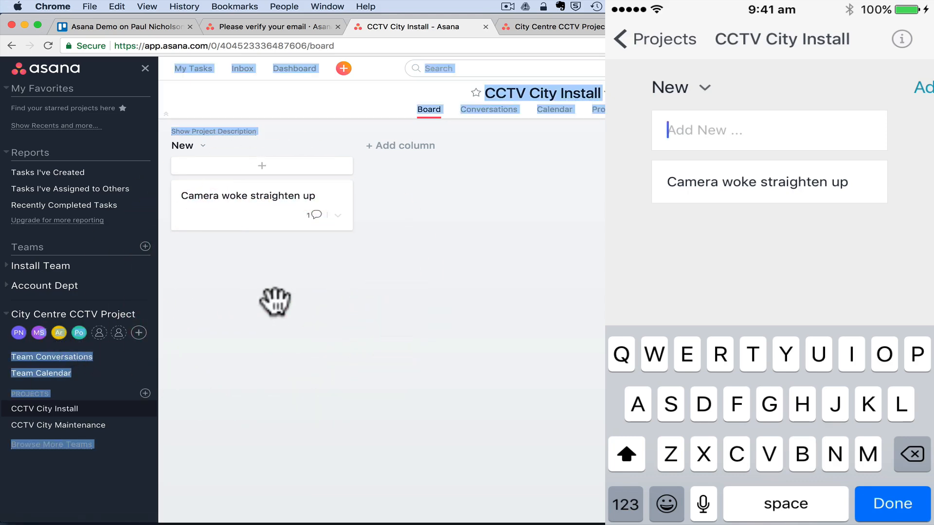
click(277, 228)
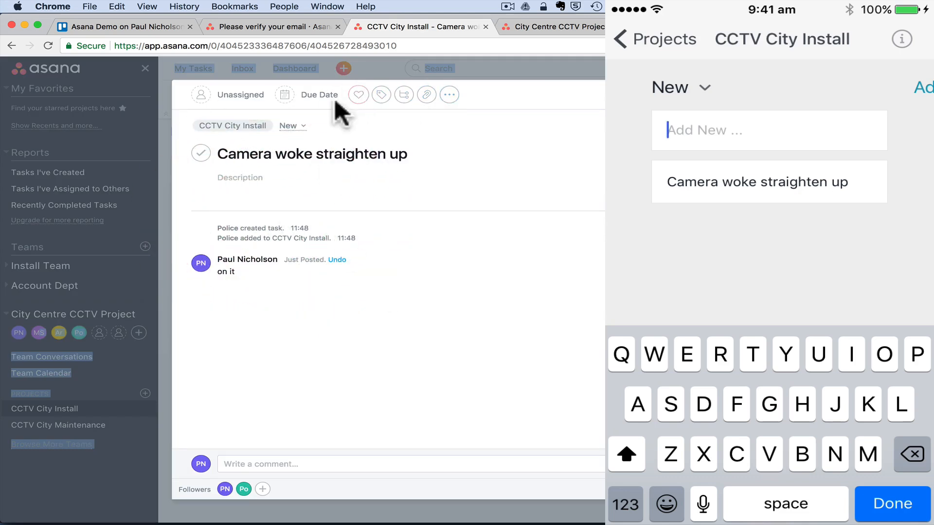
- Assign the task to the teammate and add subtasks 'straighten camera up' and 'call police when done'
click(237, 95)
click(239, 184)
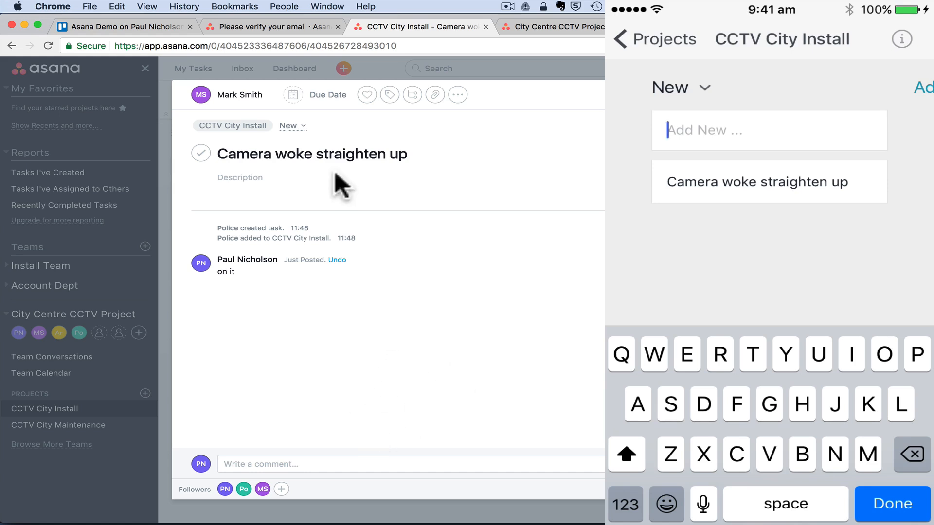
click(412, 95)
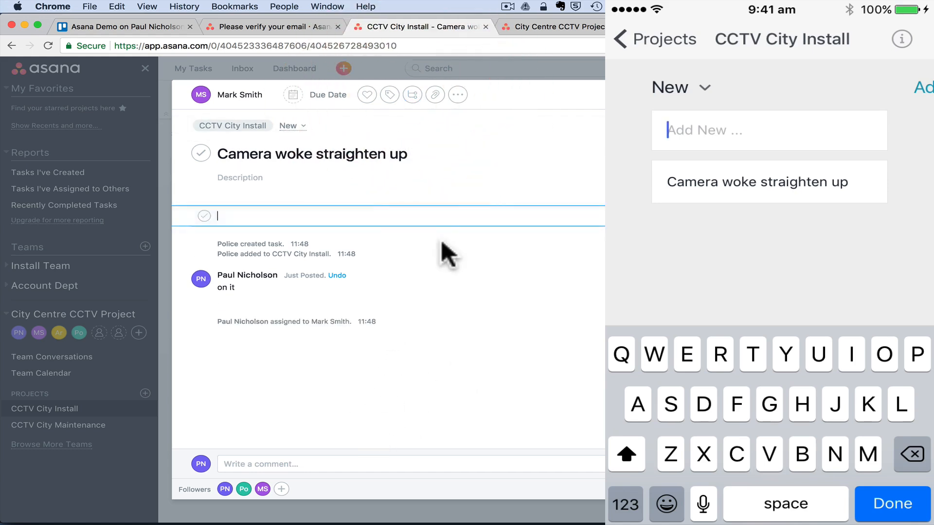
text(straighten camera up)
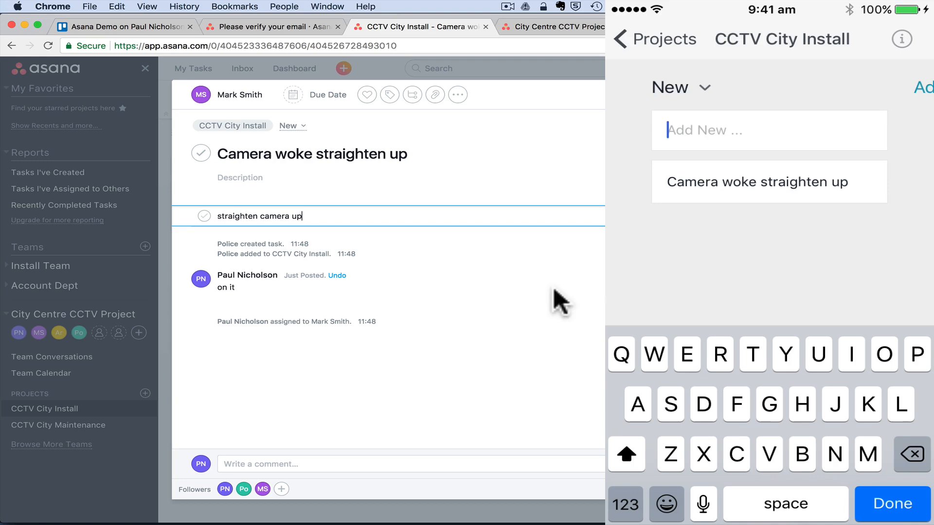
key(Return)
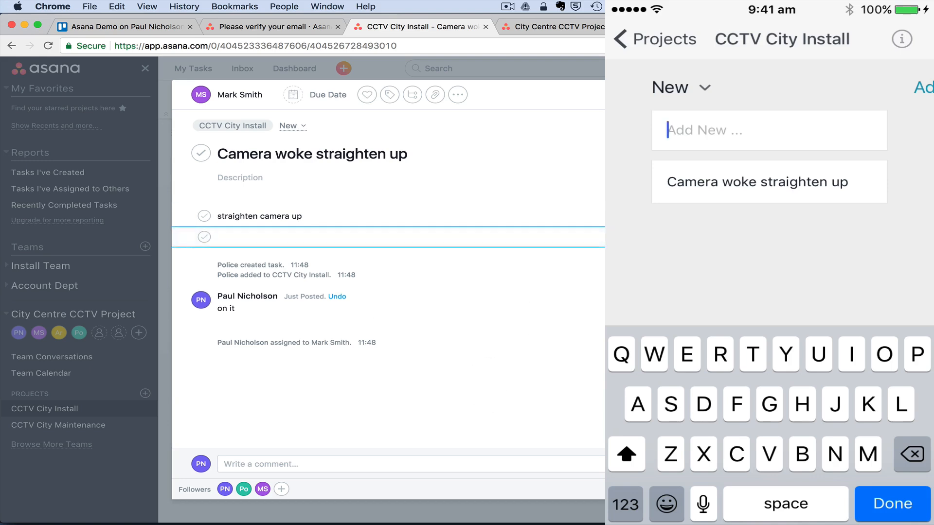
text(call police whe)
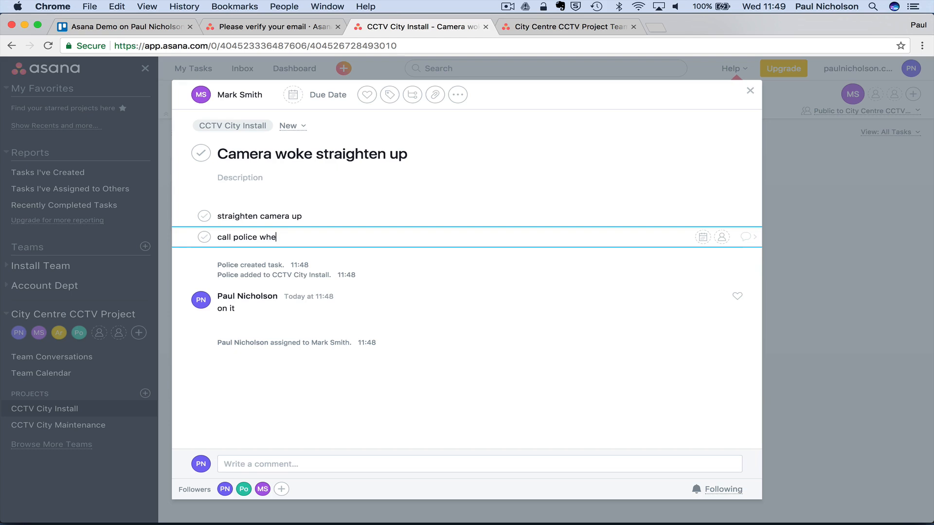
text(n done)
key(Return)
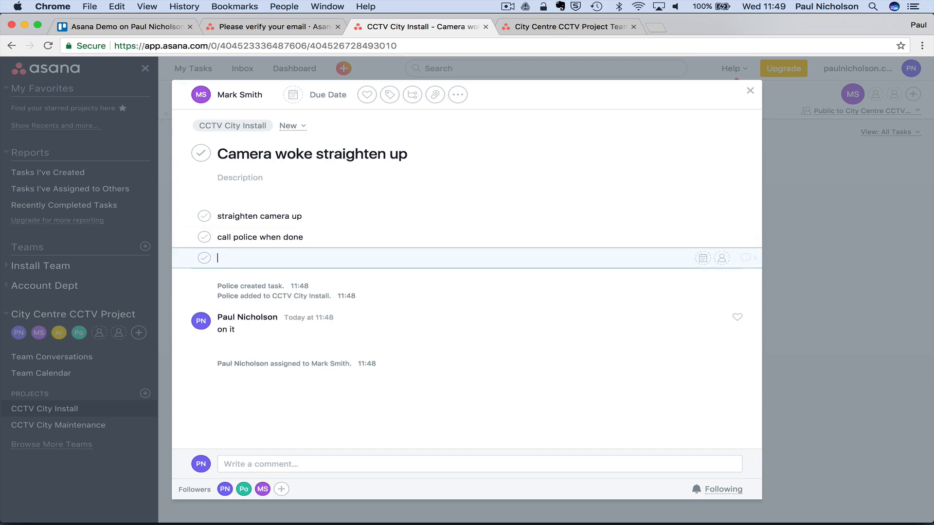
click(496, 403)
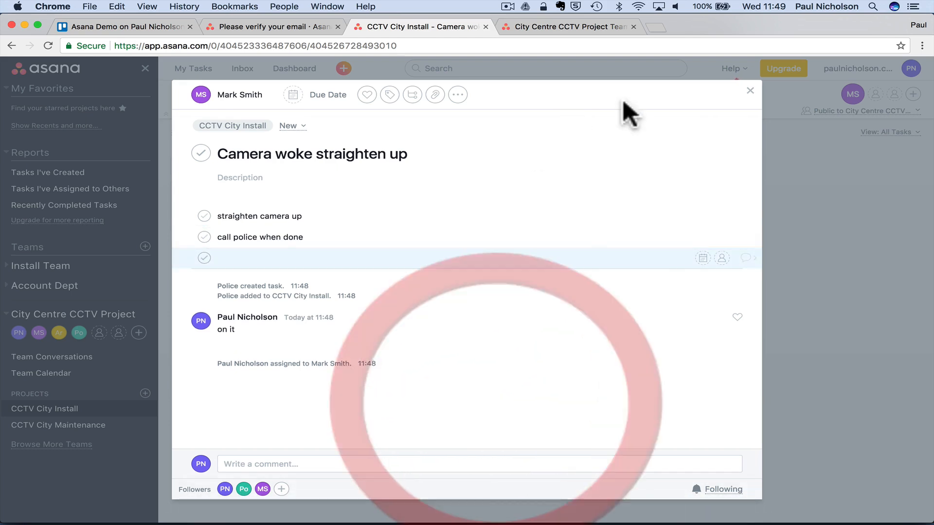
- Close the task pane so the board card shows its assignee and 1 comment
click(737, 88)
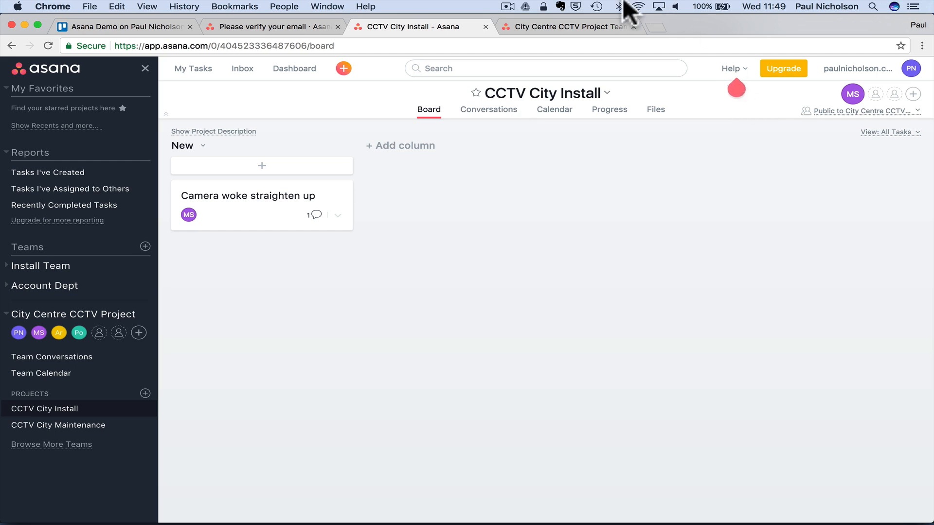
click(140, 24)
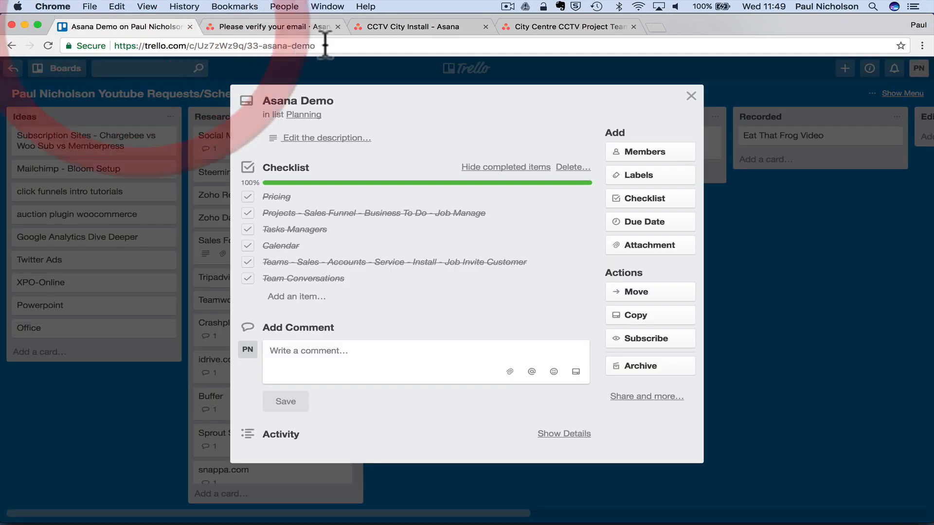
click(691, 95)
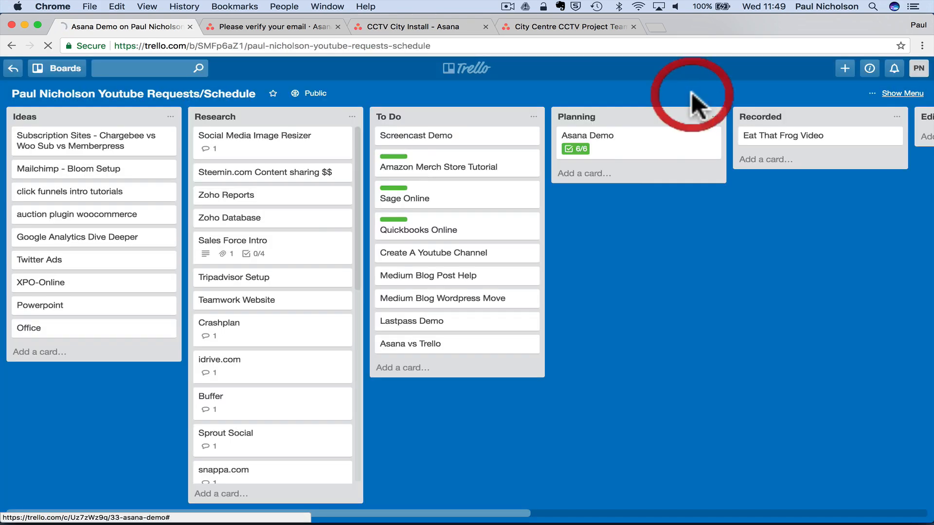
click(403, 31)
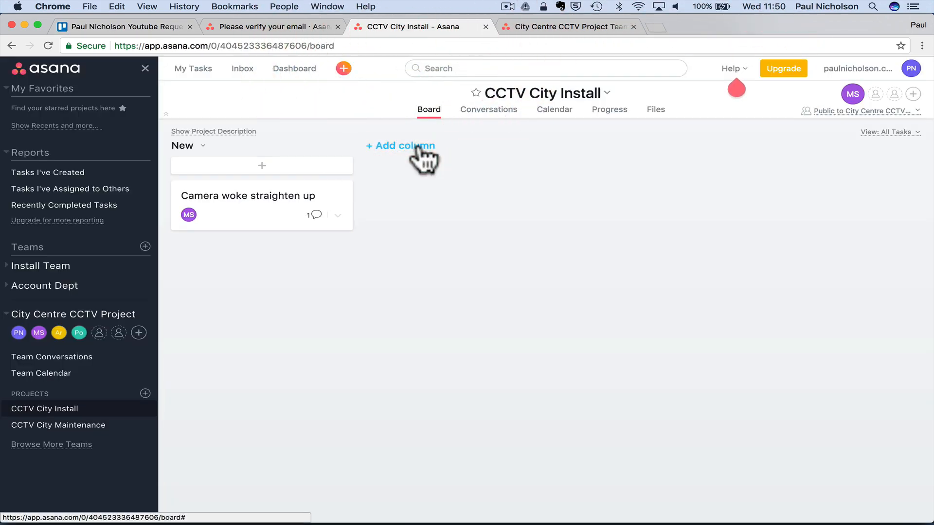